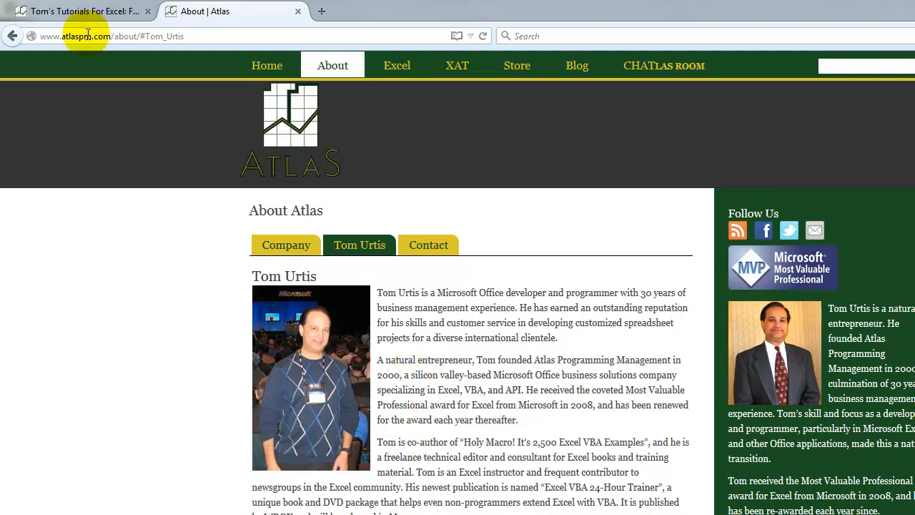
# Open the tutorial article on fuzzy matching with partial strings and read its sum and average examples
pyautogui.click(81, 12)
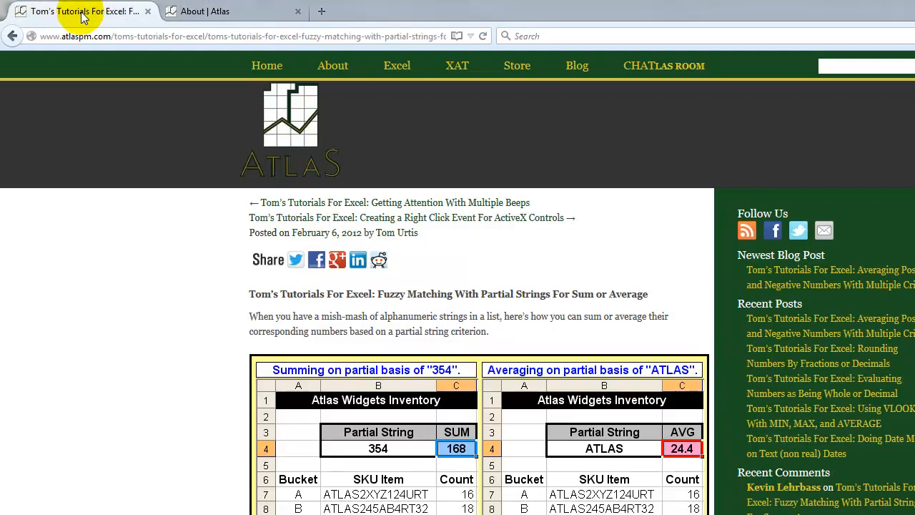
pyautogui.scroll(-5, 156, 436)
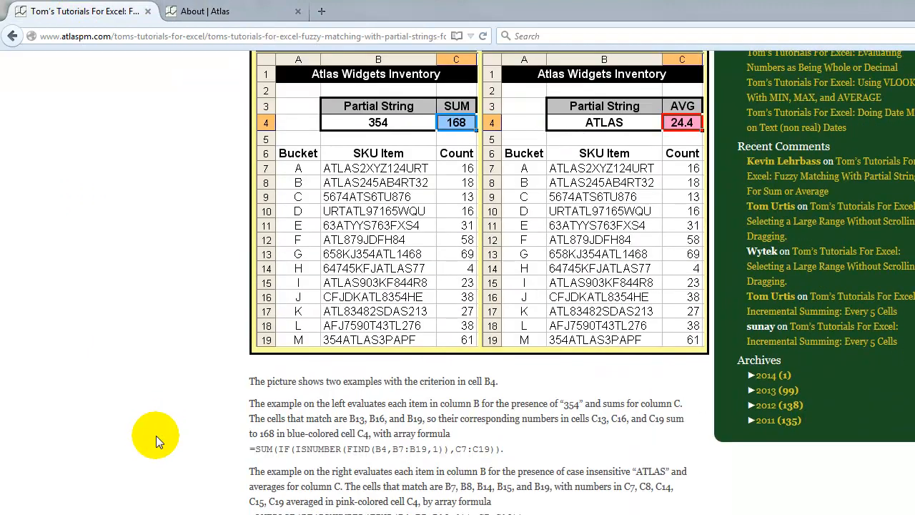
pyautogui.scroll(2, 156, 435)
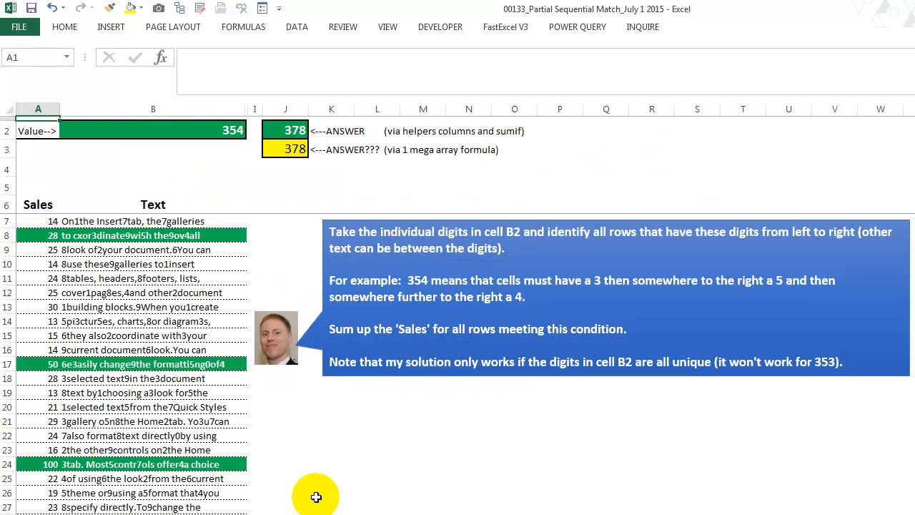
# In the Excel workbook, inspect the search value in B2, the highlighted text in row 8 and the array formula in J3
pyautogui.click(214, 126)
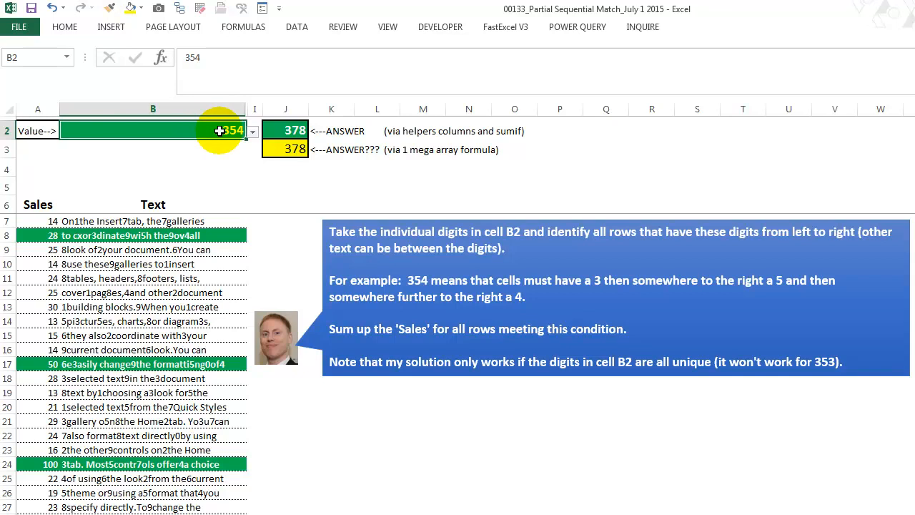
pyautogui.click(102, 235)
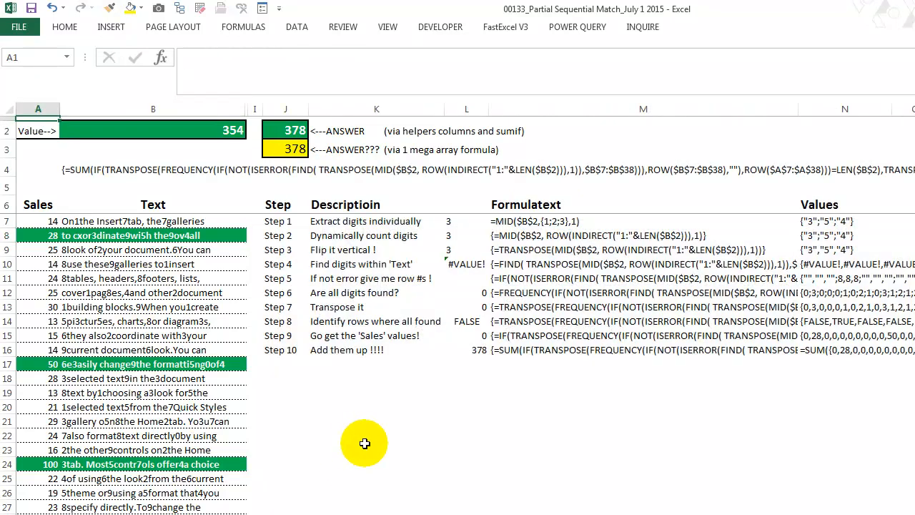
pyautogui.click(294, 149)
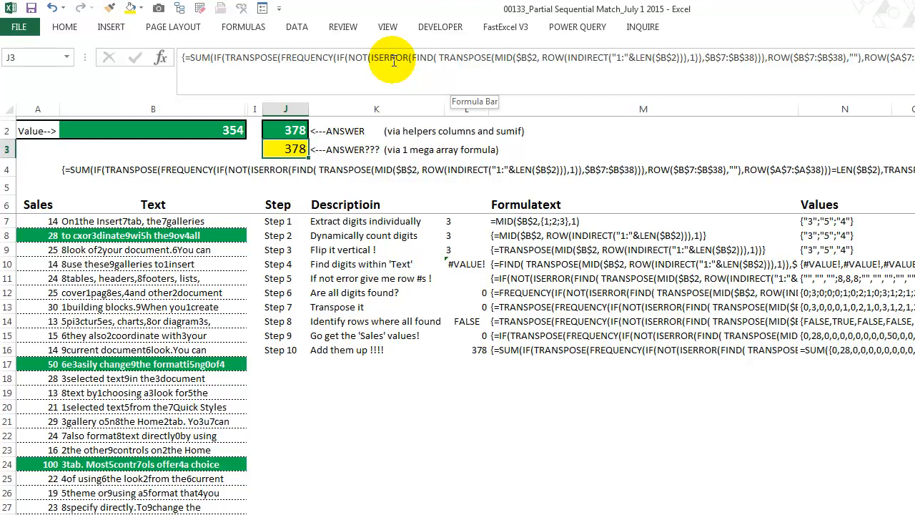
# Set the search value in B2 to 353 and compare the helper-column answer in J2 with the array formula in J3
pyautogui.click(232, 129)
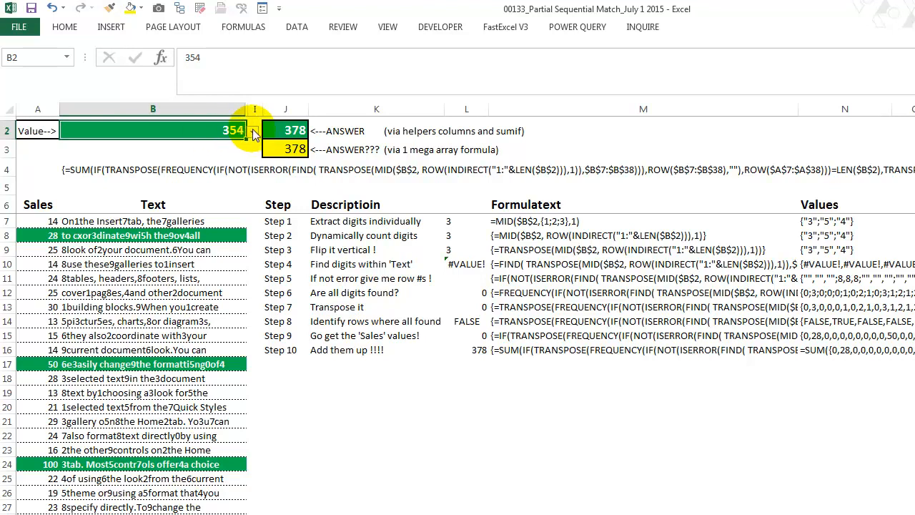
pyautogui.click(253, 130)
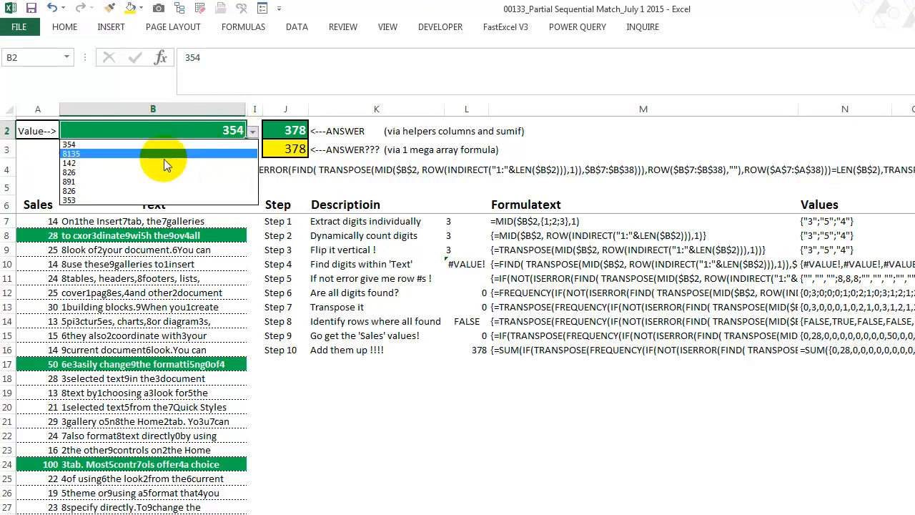
pyautogui.click(79, 201)
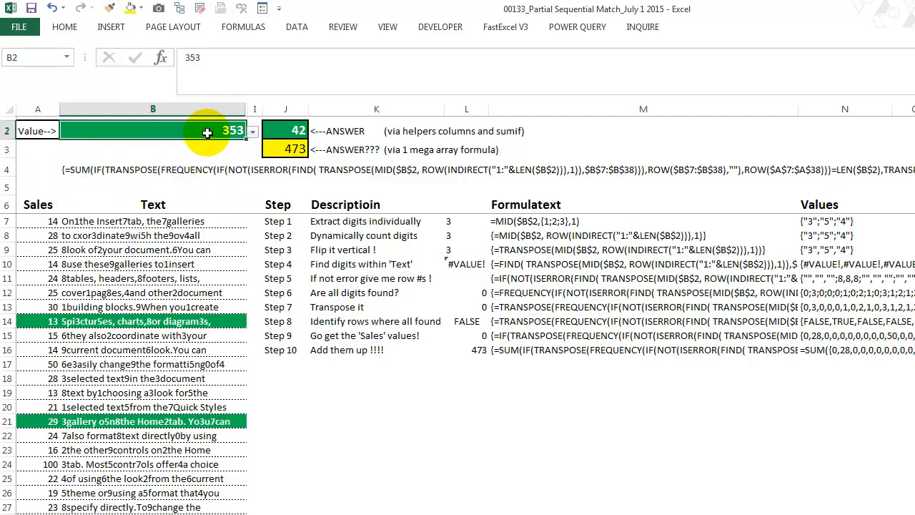
pyautogui.click(285, 129)
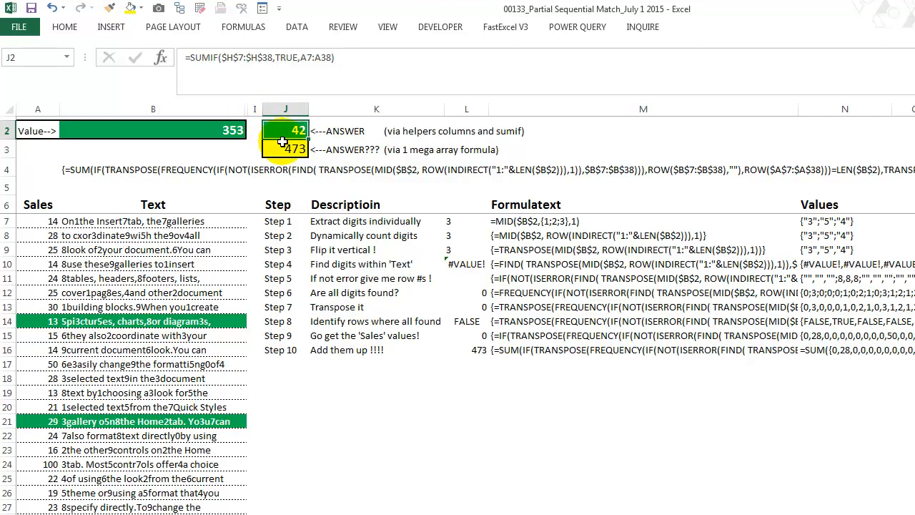
pyautogui.click(286, 149)
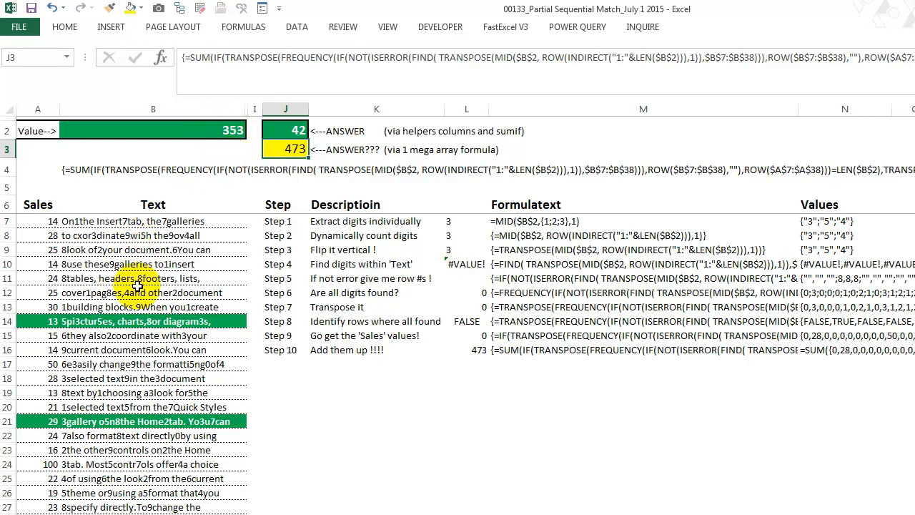
# Set the search value in B2 back to 354
pyautogui.click(234, 133)
pyautogui.click(252, 132)
pyautogui.click(237, 143)
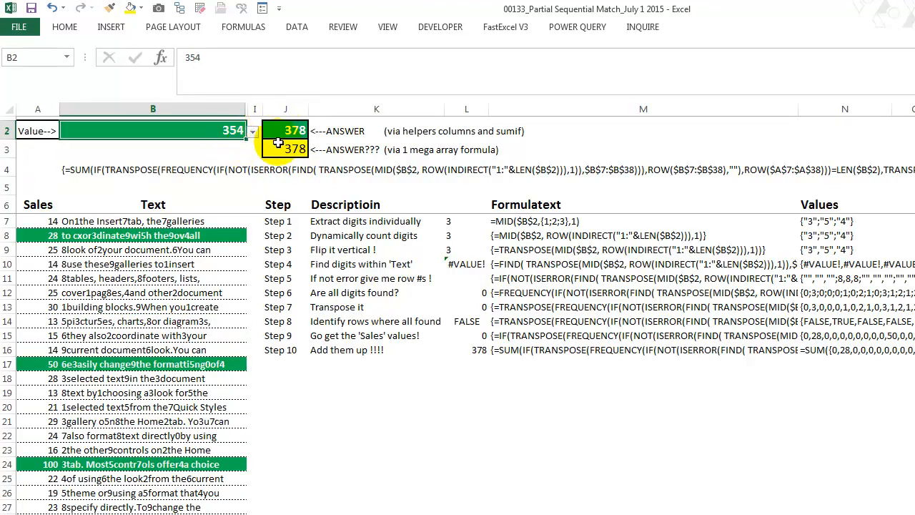
# Unhide the helper columns C to H between columns B and I
pyautogui.moveTo(243, 107); pyautogui.dragTo(255, 108)
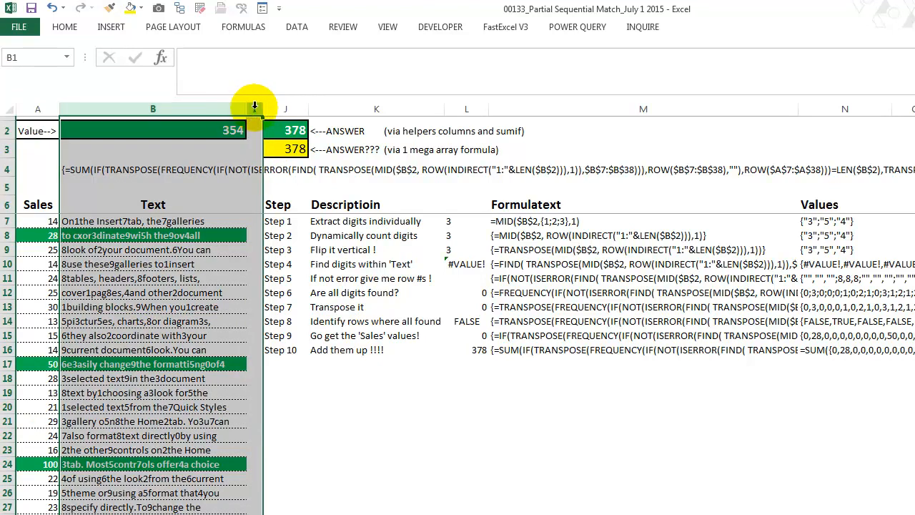
pyautogui.rightClick(254, 107)
pyautogui.click(290, 315)
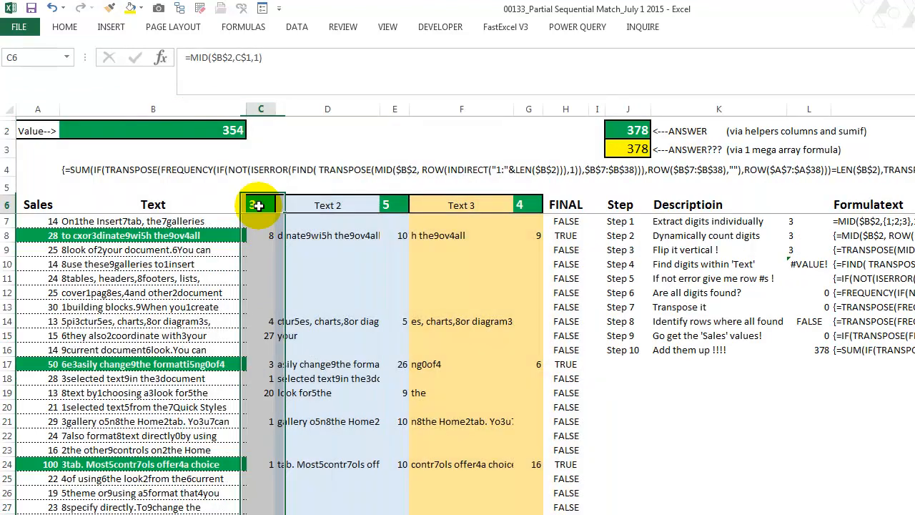
# Examine how the digit headers in C6 and E6 extract individual digits from the search value in B2
pyautogui.click(257, 205)
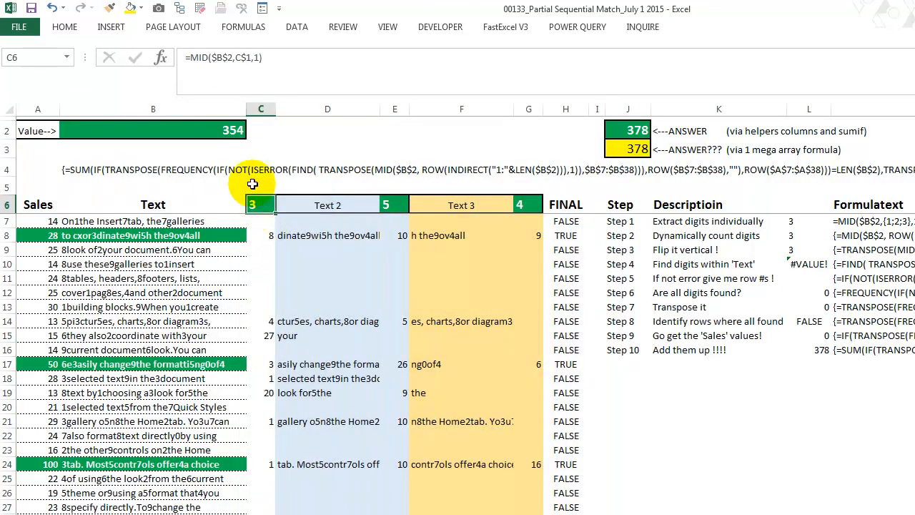
pyautogui.click(223, 130)
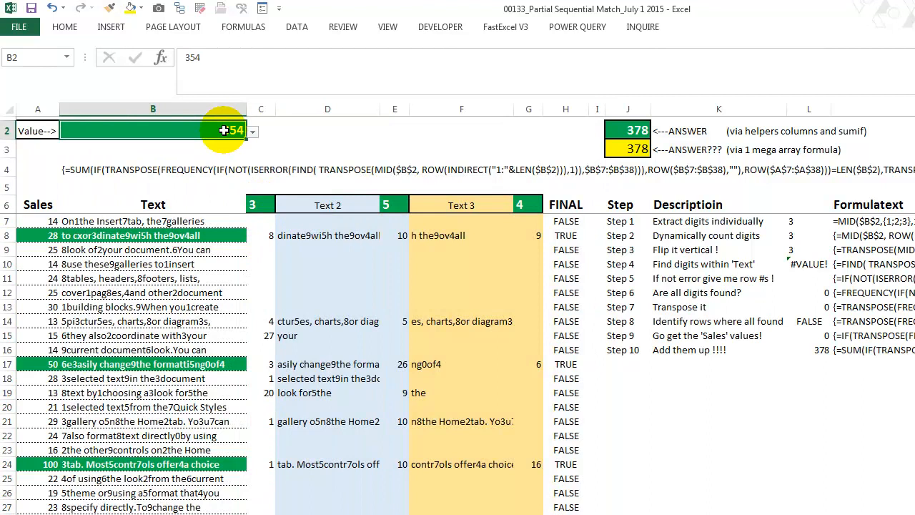
pyautogui.click(255, 200)
pyautogui.click(383, 202)
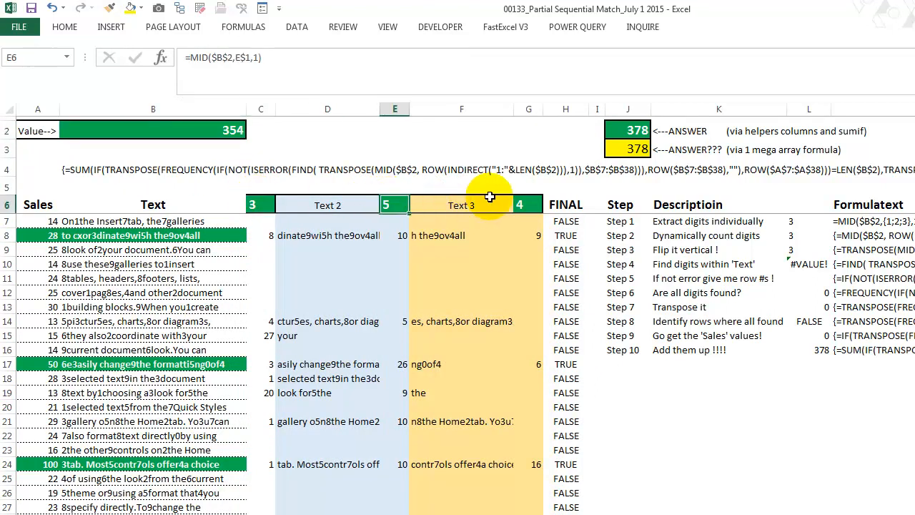
pyautogui.click(262, 221)
pyautogui.click(259, 218)
pyautogui.click(259, 203)
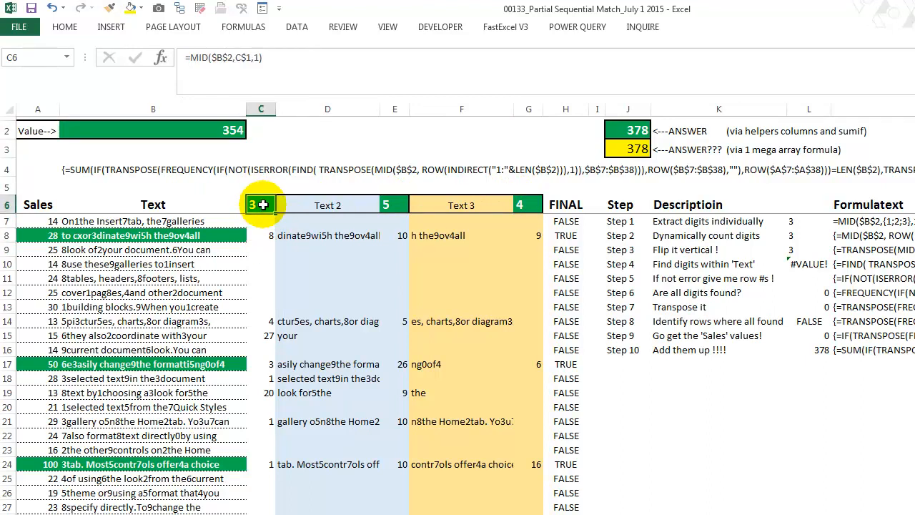
# Inspect in row 8 how C8 locates the first digit in B8 and D8 returns the remaining text
pyautogui.click(135, 240)
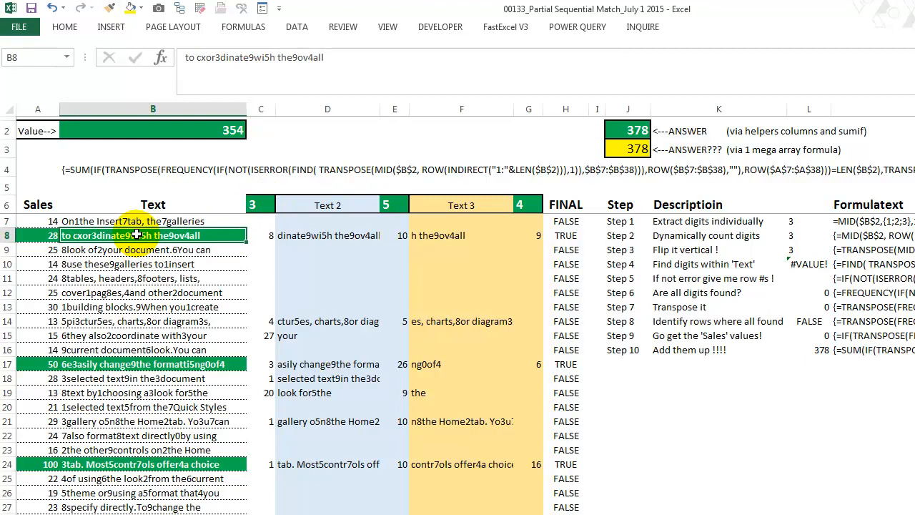
pyautogui.click(263, 234)
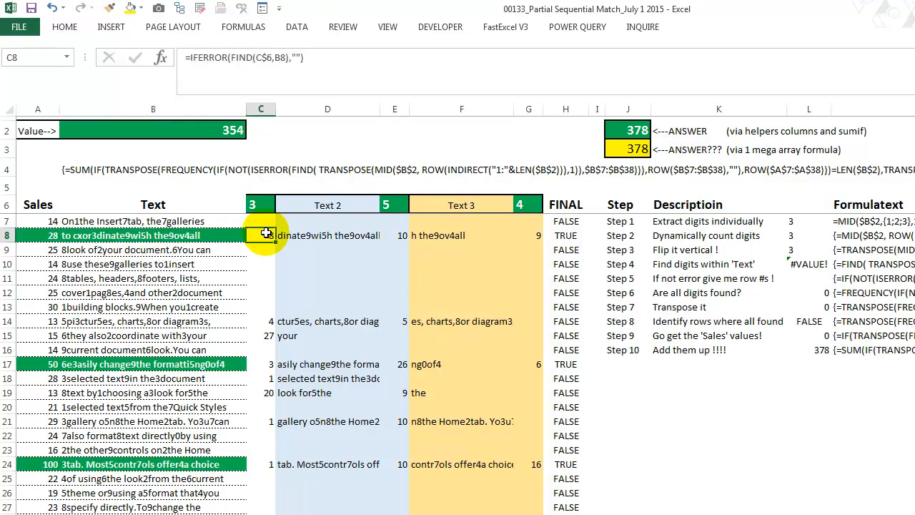
pyautogui.click(84, 235)
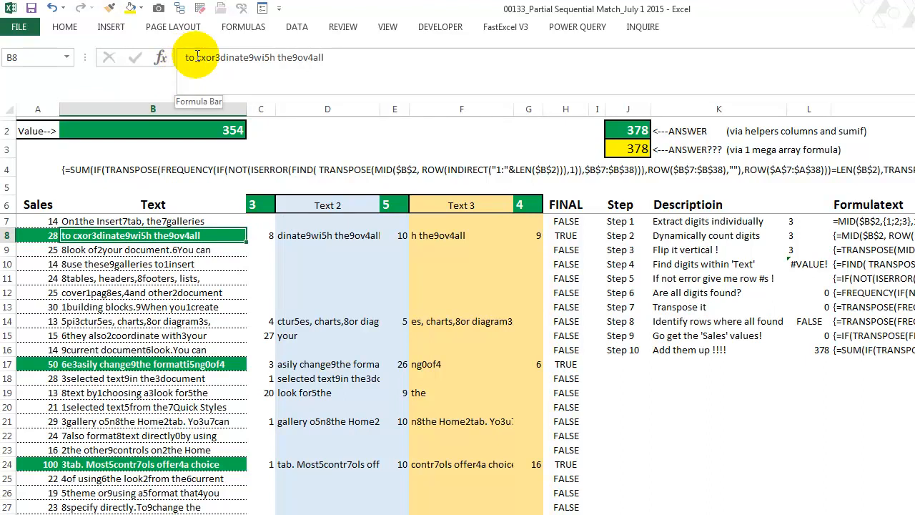
pyautogui.click(325, 234)
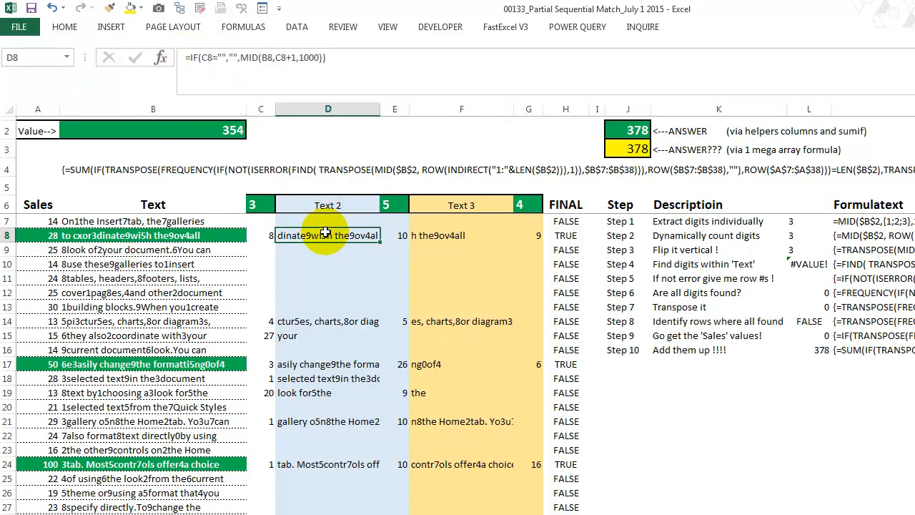
pyautogui.click(177, 234)
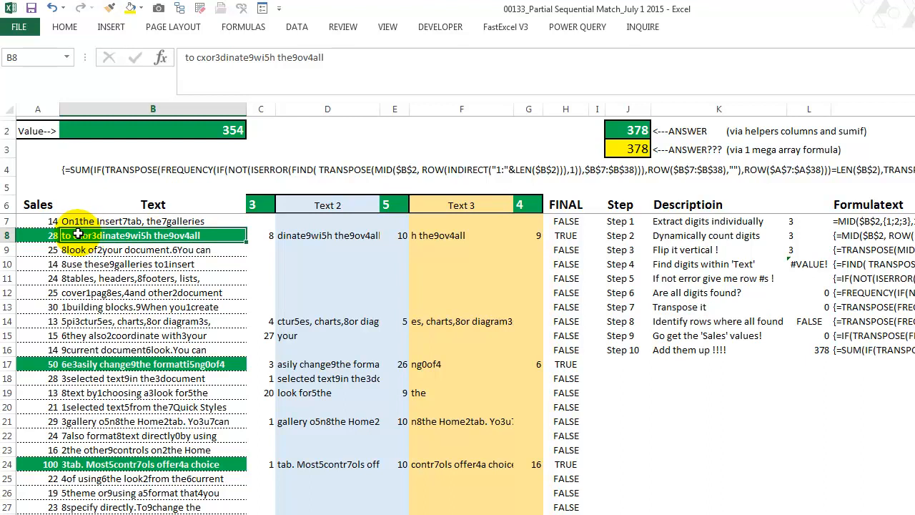
# Trace the second and third digit searches in row 8 through D8, E8 and F8 against the headers in E6 and G6
pyautogui.click(296, 236)
pyautogui.press('Right')
pyautogui.click(390, 204)
pyautogui.click(332, 237)
pyautogui.click(398, 235)
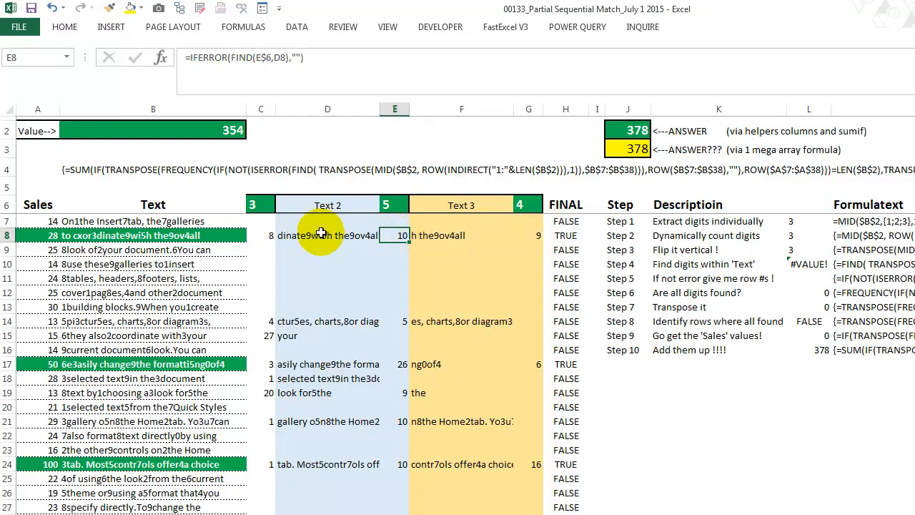
pyautogui.click(427, 235)
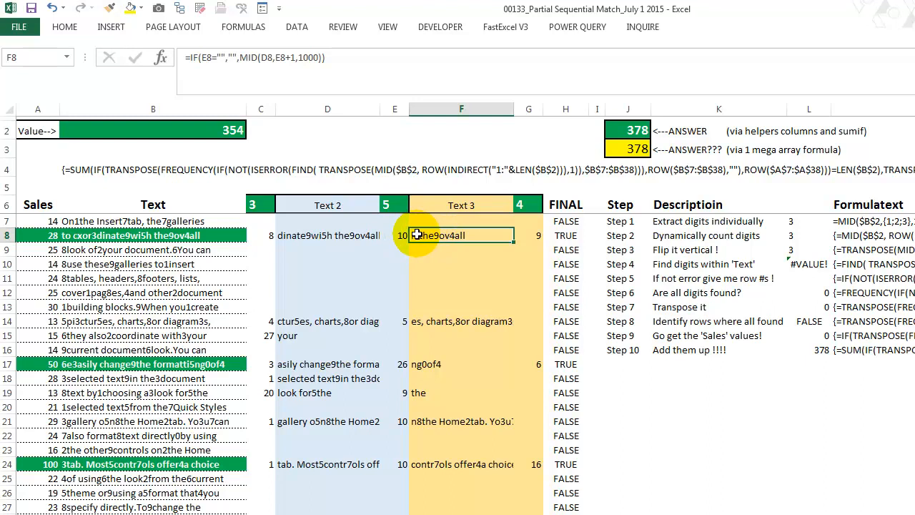
pyautogui.click(524, 206)
pyautogui.click(441, 235)
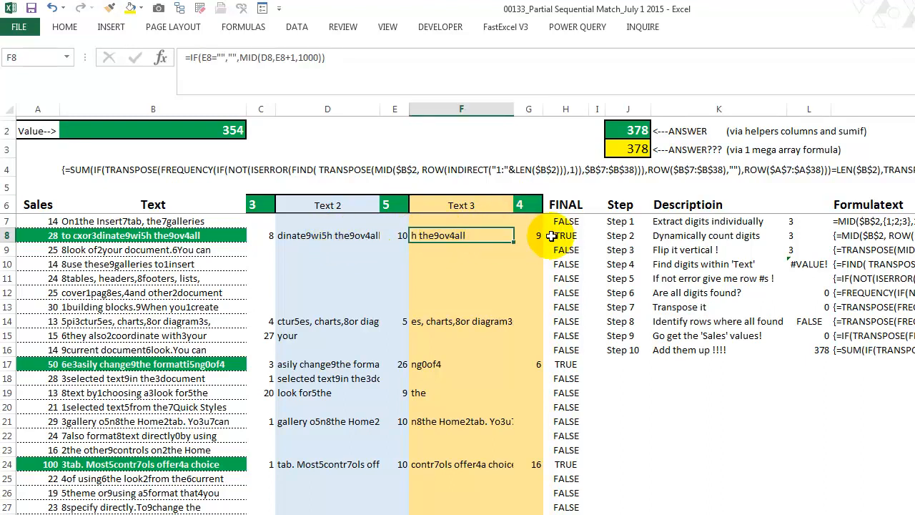
# Examine the AND formula in H8 with its referenced cells, the rows flagged TRUE, and the SUMIF formula in J2
pyautogui.click(557, 236)
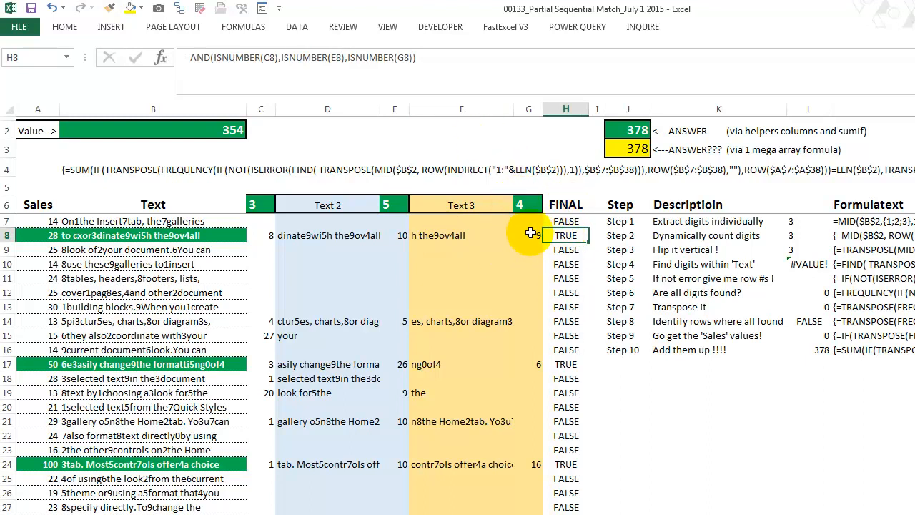
pyautogui.click(409, 57)
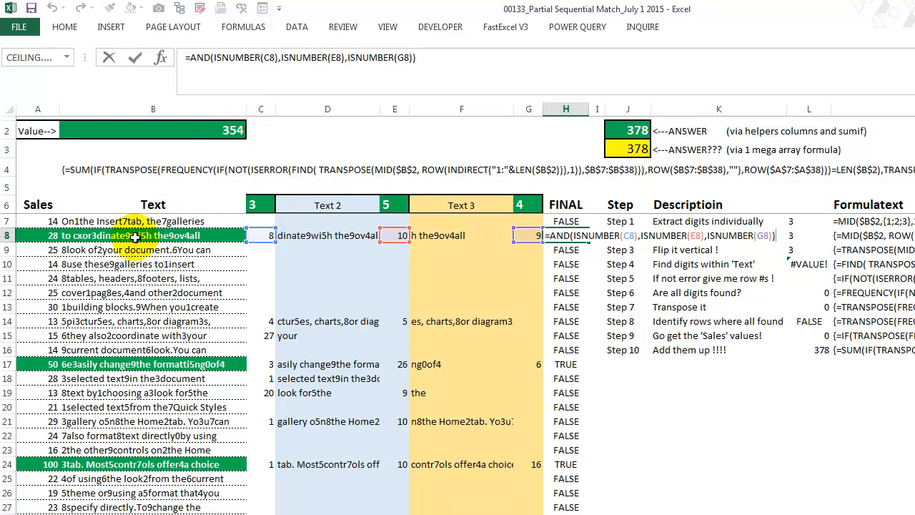
pyautogui.hotkey('ctrl', 'Return')
pyautogui.scroll(-2, 135, 236)
pyautogui.scroll(2, 135, 235)
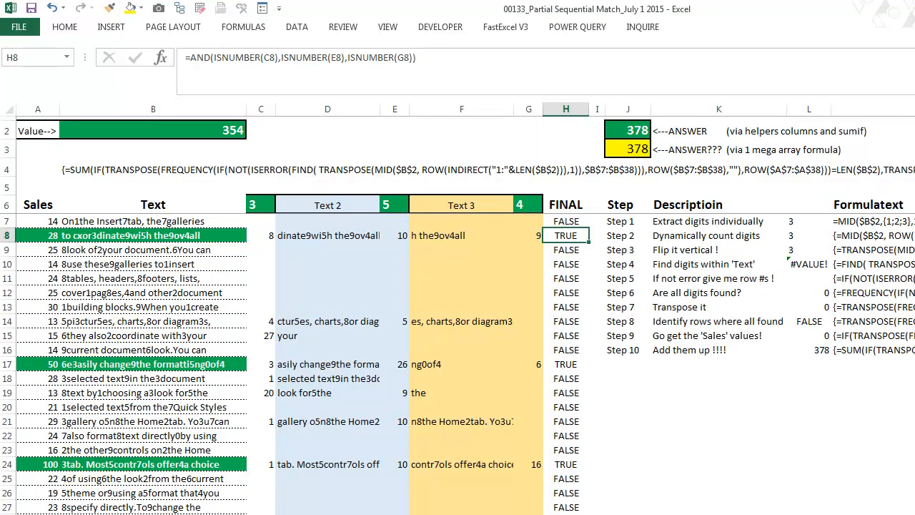
pyautogui.scroll(-1, 89, 472)
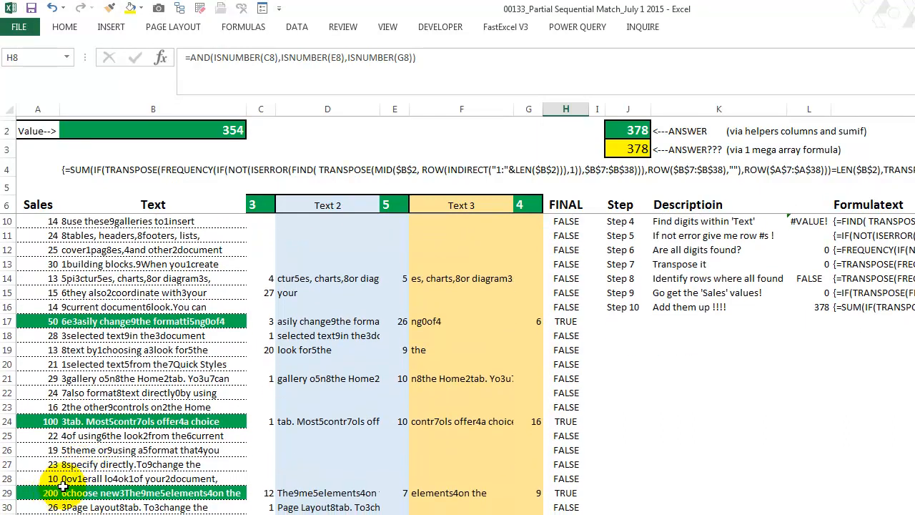
pyautogui.scroll(1, 54, 329)
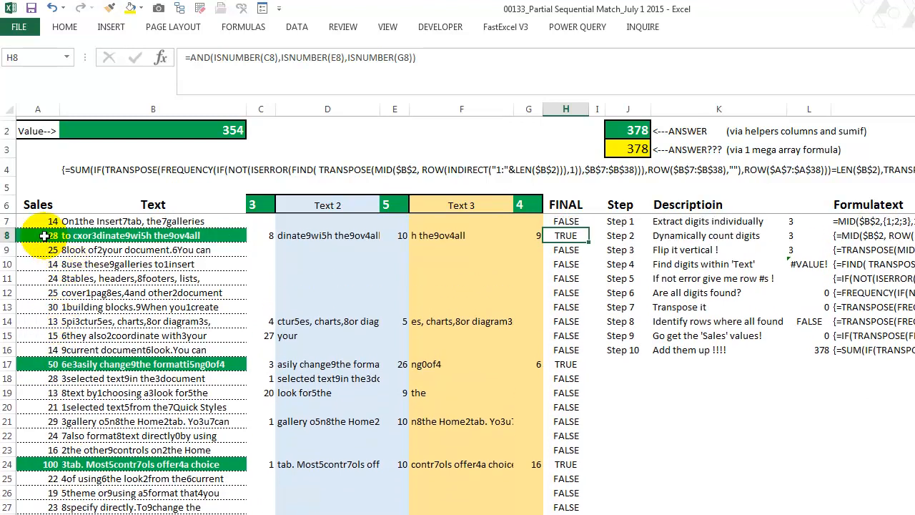
pyautogui.click(624, 129)
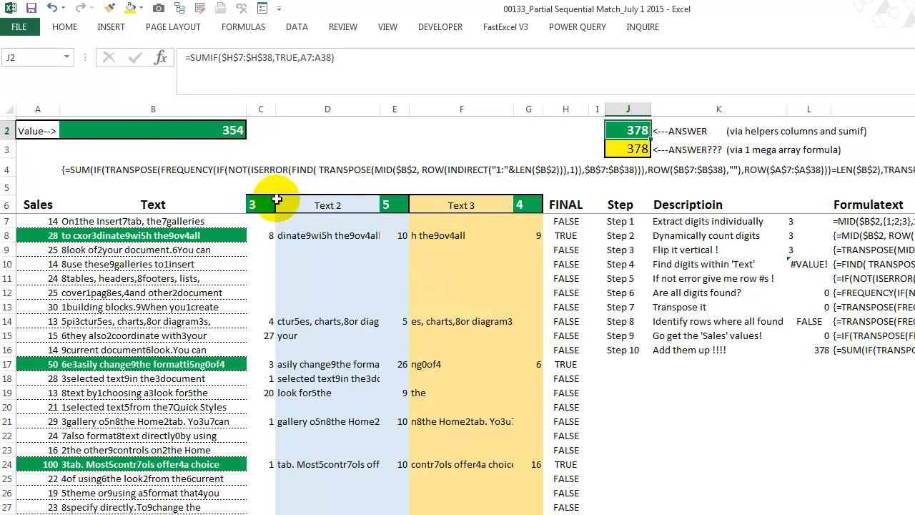
# Review the helper formulas in C8 and D8 and the helper column headers in row 6
pyautogui.click(263, 233)
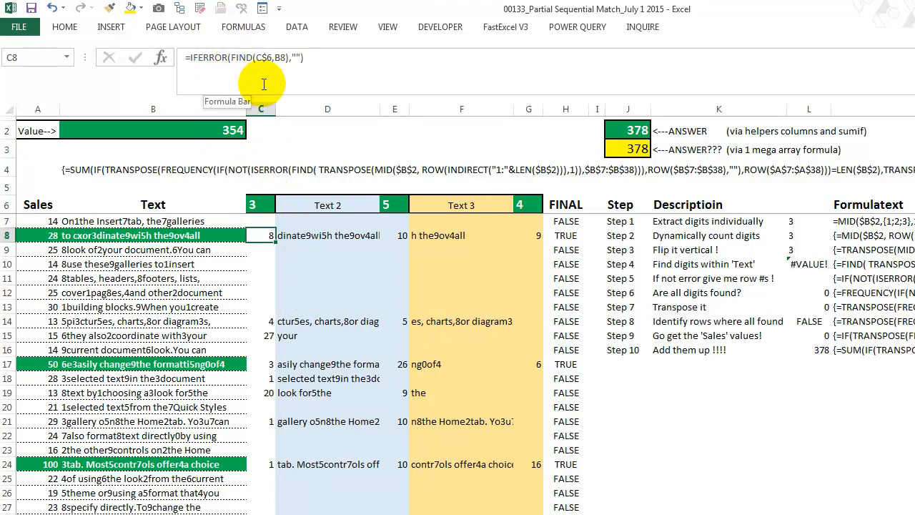
pyautogui.press('Right')
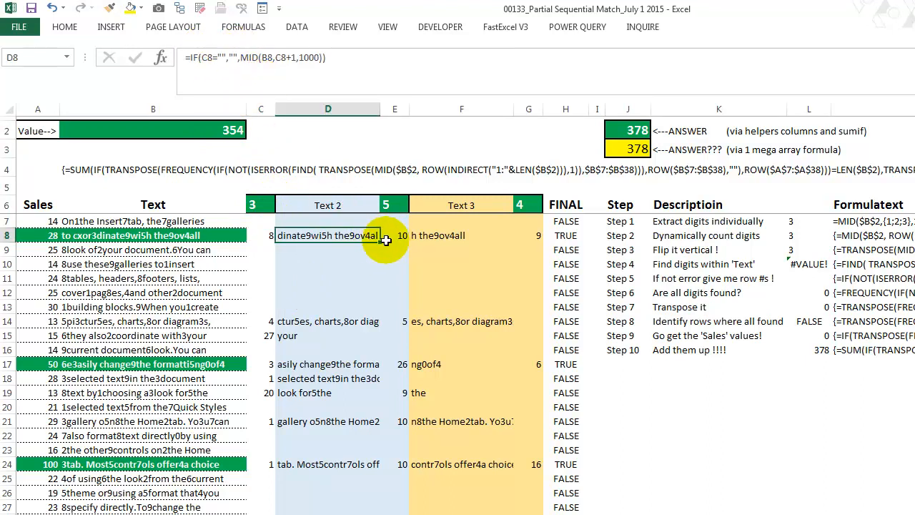
pyautogui.moveTo(264, 216); pyautogui.dragTo(328, 205)
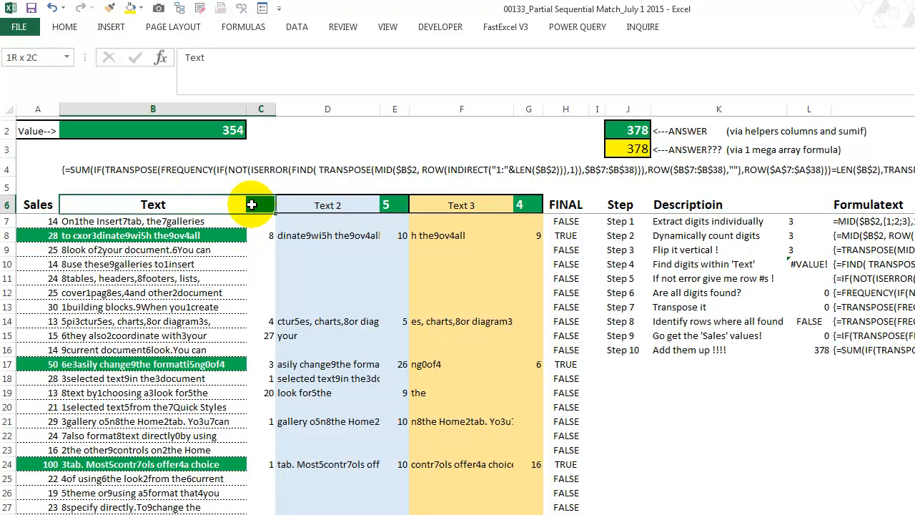
# Review the Text 2 and Text 3 helper headers in row 6 and the first digit search from B8 in C8
pyautogui.click(314, 205)
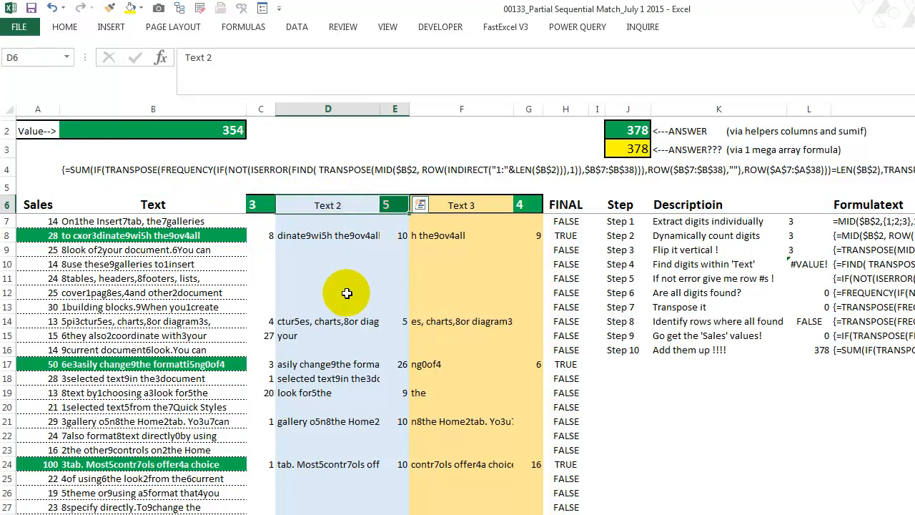
pyautogui.moveTo(446, 206); pyautogui.dragTo(458, 247)
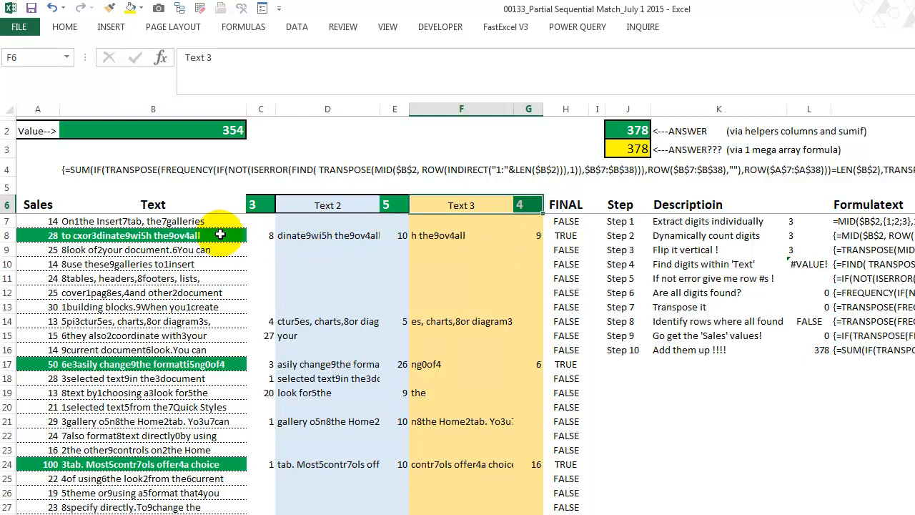
pyautogui.click(180, 235)
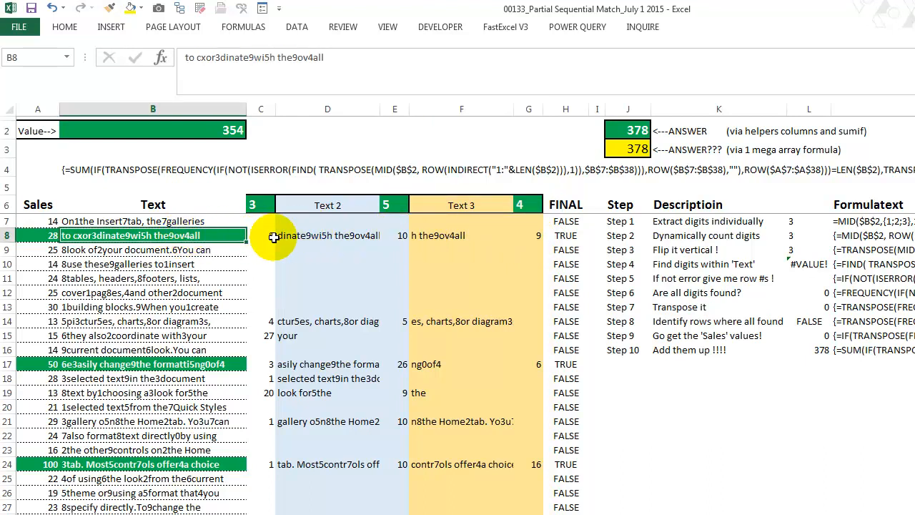
pyautogui.click(261, 236)
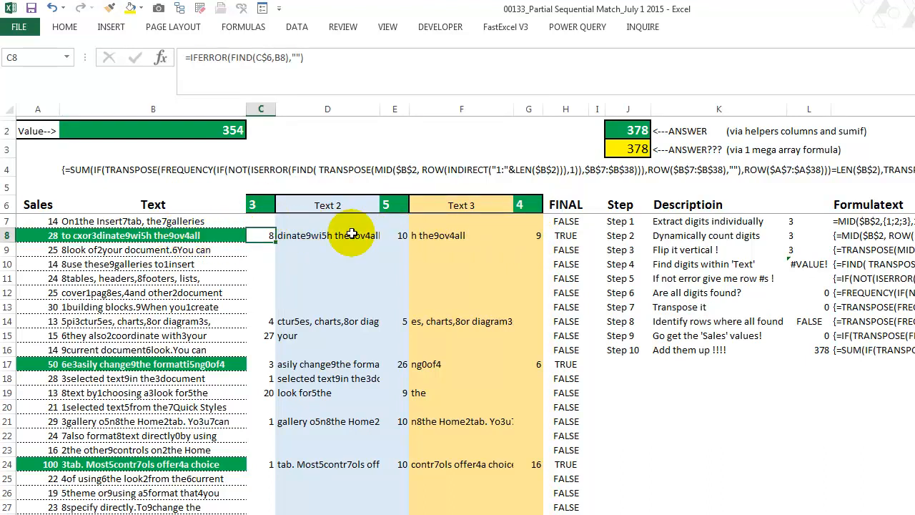
# Trace the second and third digit searches in row 8 using E6, D8, F8, G6 and G8
pyautogui.click(396, 206)
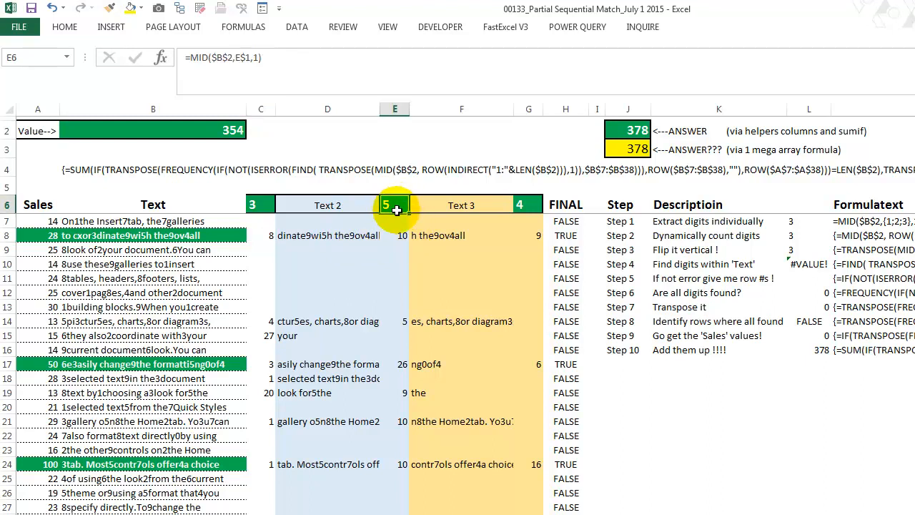
pyautogui.click(342, 234)
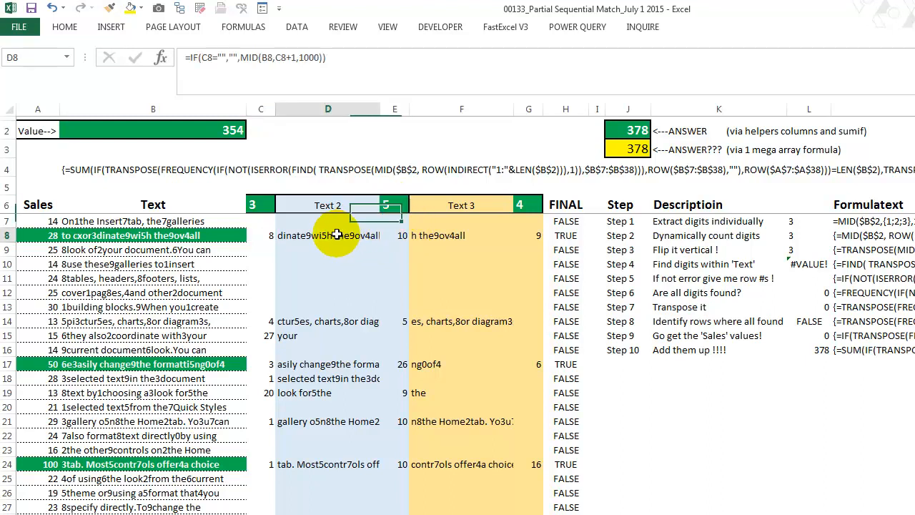
pyautogui.click(437, 235)
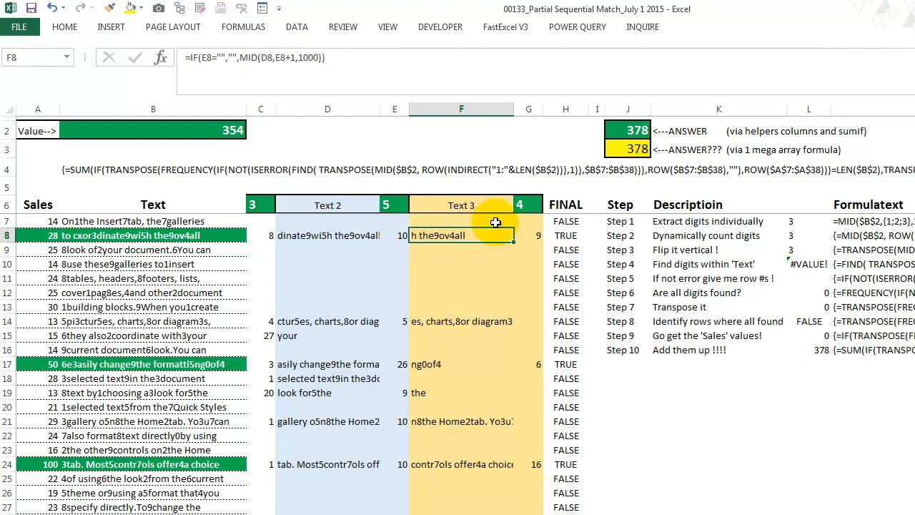
pyautogui.click(523, 206)
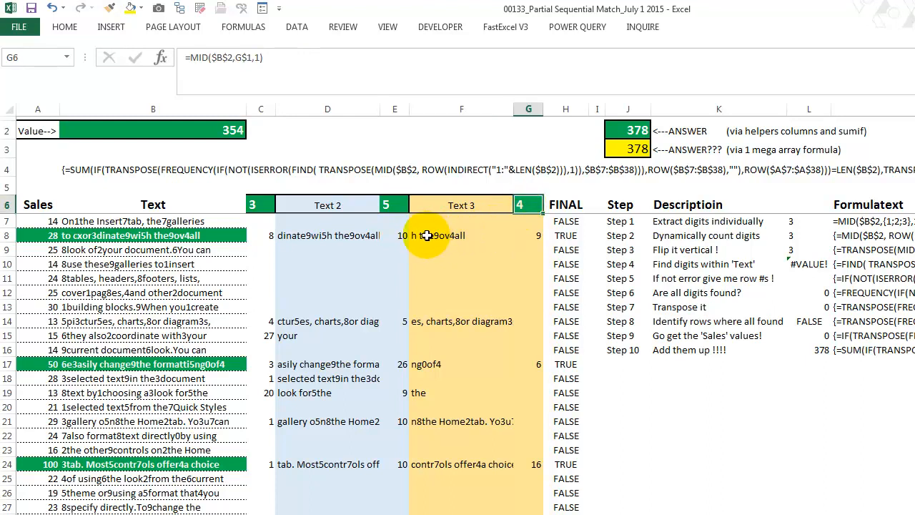
pyautogui.click(432, 235)
pyautogui.click(523, 235)
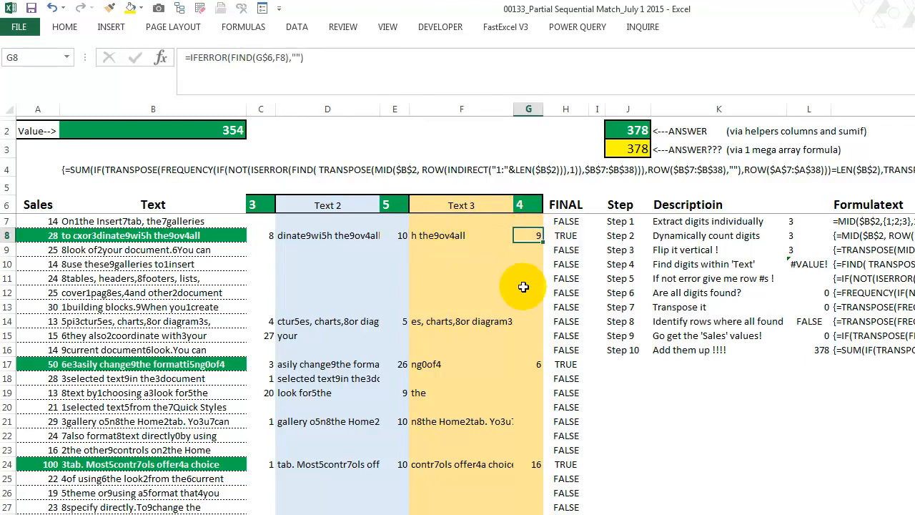
# Compare the AND formulas in the FINAL column for rows 8, 9 and 14
pyautogui.click(556, 234)
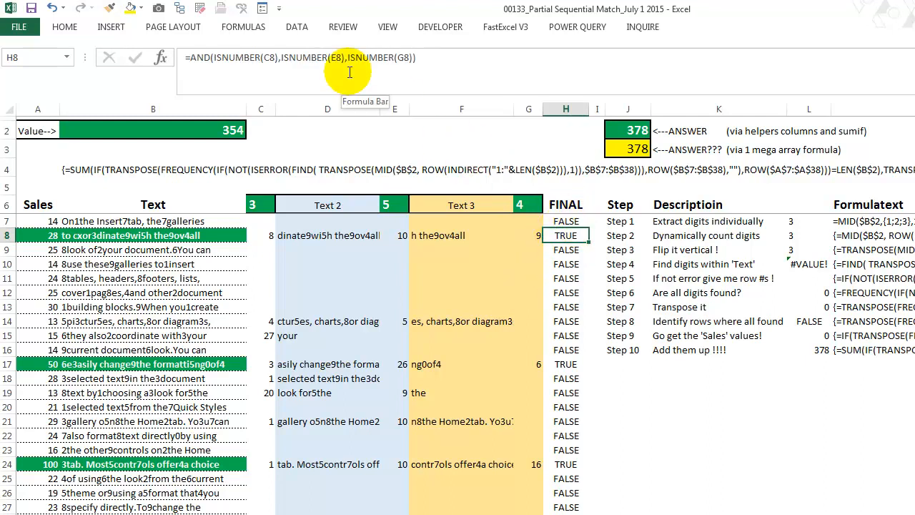
pyautogui.click(570, 249)
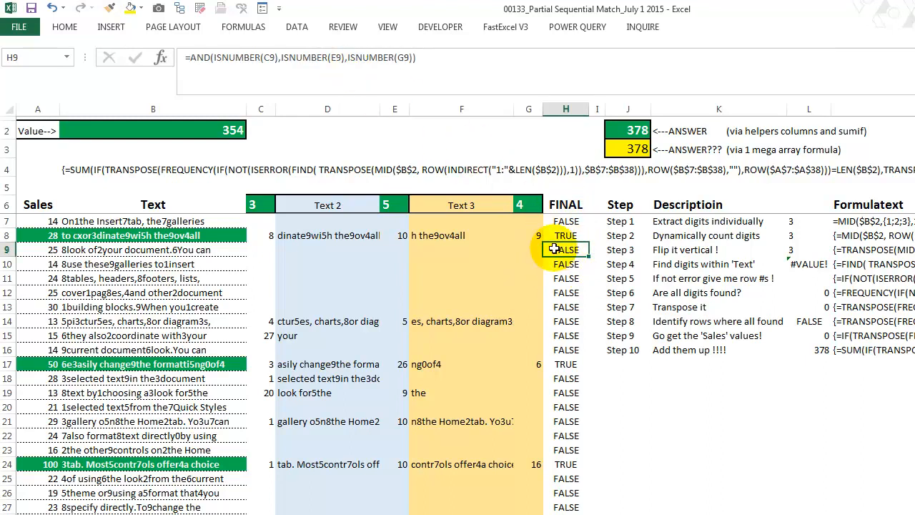
pyautogui.click(551, 321)
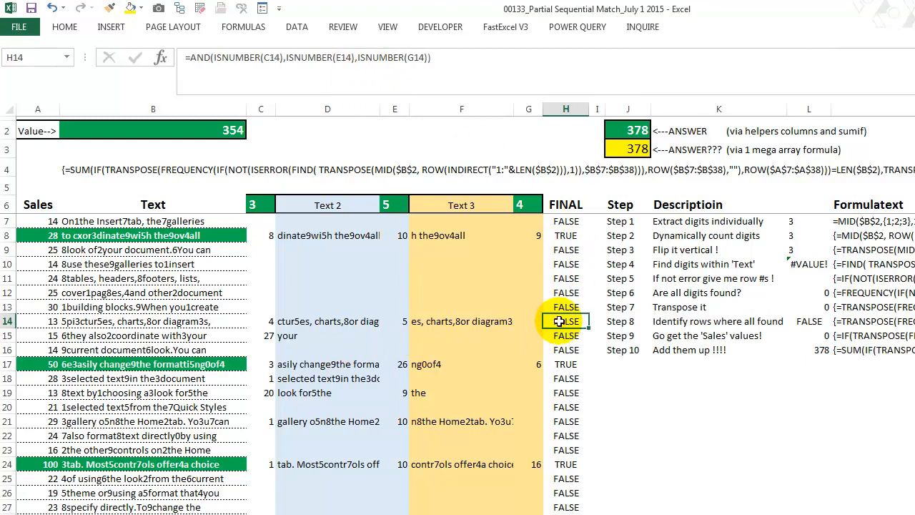
# Step through the AND arguments in H14 and evaluate ISNUMBER(G14), cancelling the formula edit
pyautogui.click(215, 61)
pyautogui.click(219, 110)
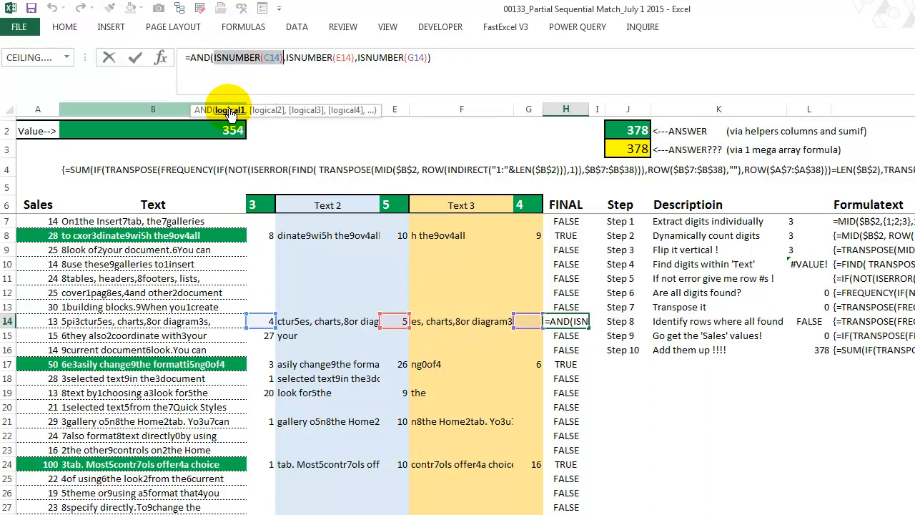
pyautogui.click(270, 111)
pyautogui.click(303, 111)
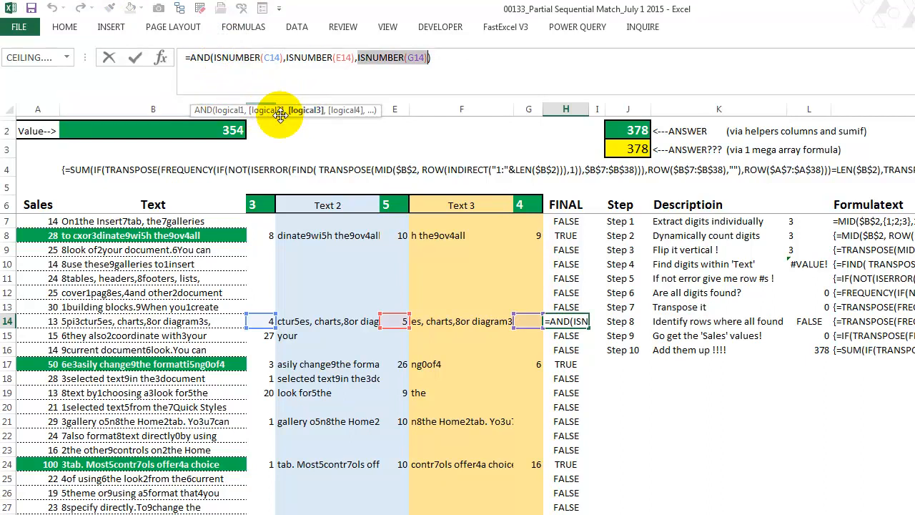
pyautogui.press('F9')
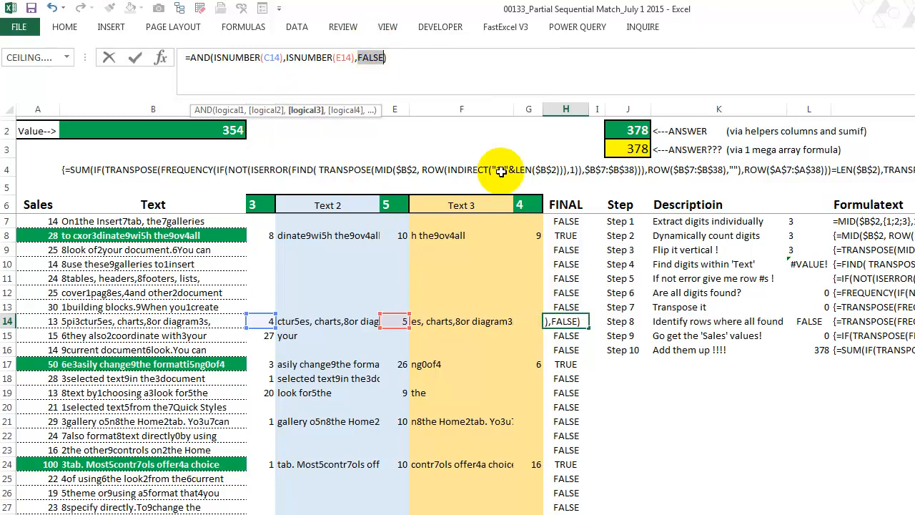
pyautogui.press('Escape')
# Inspect the third digit search in G14 against the header digit in G6 and the remaining text in F14
pyautogui.click(534, 321)
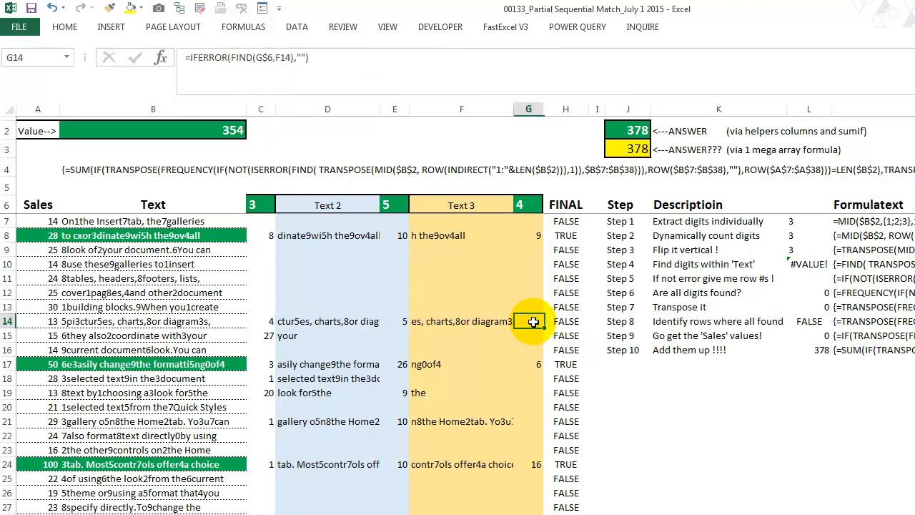
pyautogui.click(525, 204)
pyautogui.click(529, 322)
pyautogui.click(473, 323)
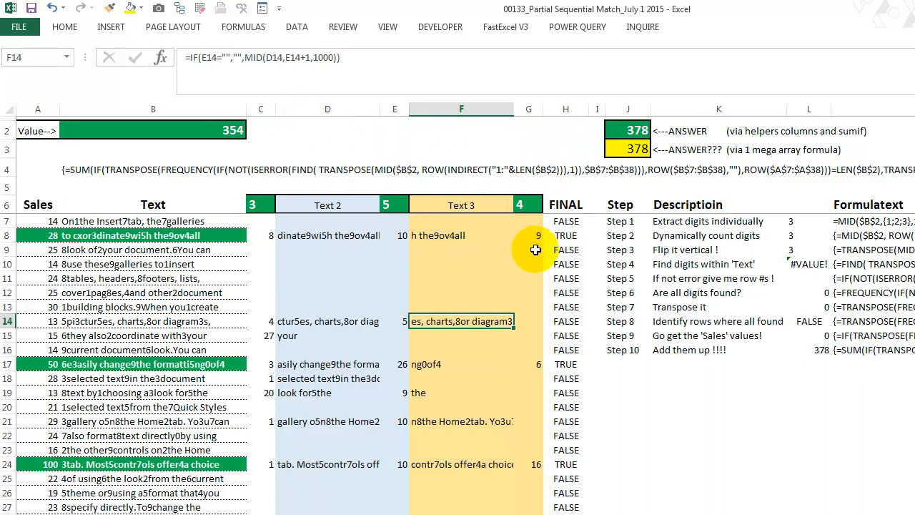
# Undo the unhiding of helper columns C to H and select the array formula answer in J3
pyautogui.hotkey('ctrl', 'z')
pyautogui.click(348, 377)
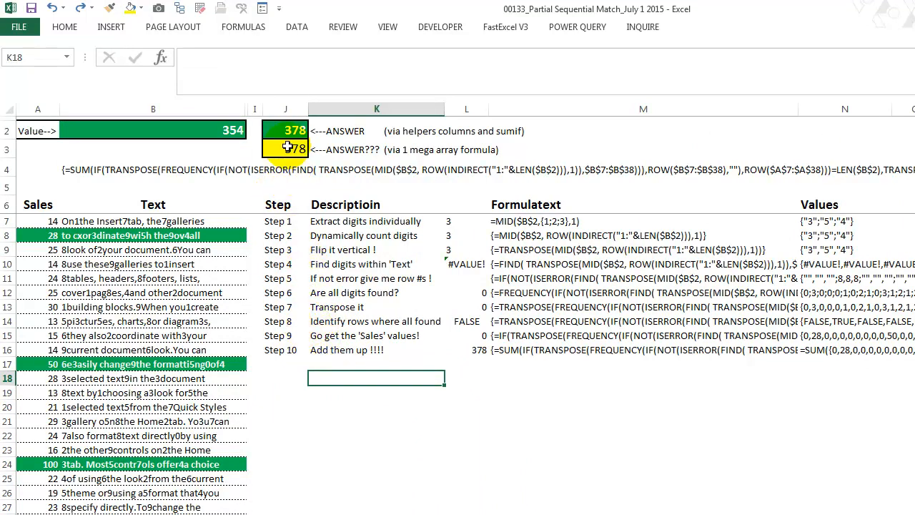
pyautogui.click(290, 150)
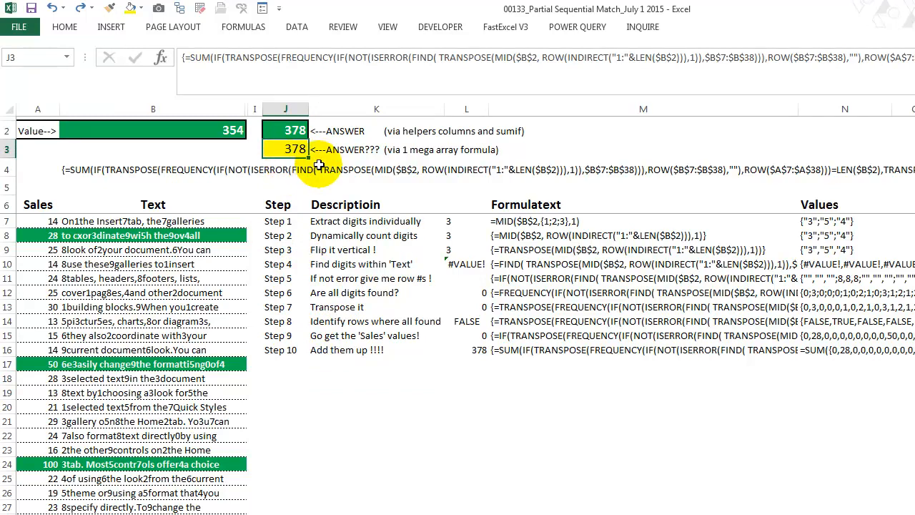
# Move the FORMULATEXT(J3) formula from B4 to A4
pyautogui.click(71, 170)
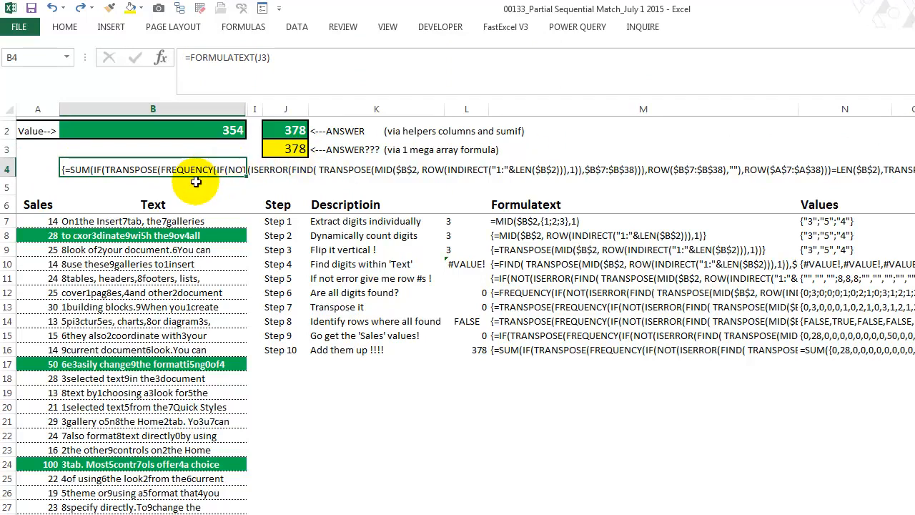
pyautogui.hotkey('ctrl', 'c')
pyautogui.press('Left')
pyautogui.press('Return')
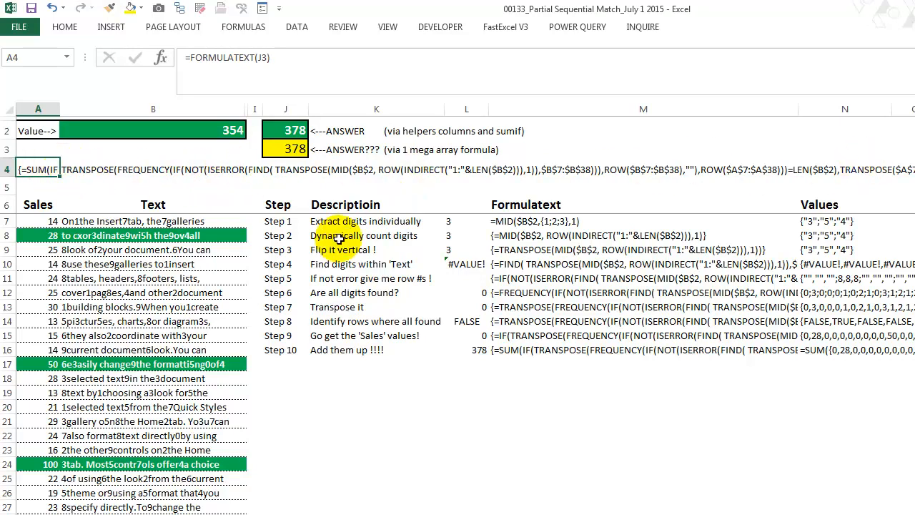
# Examine Step 1, Extract digits individually, with the lookup value in B2 and the MID formula in L7
pyautogui.click(274, 221)
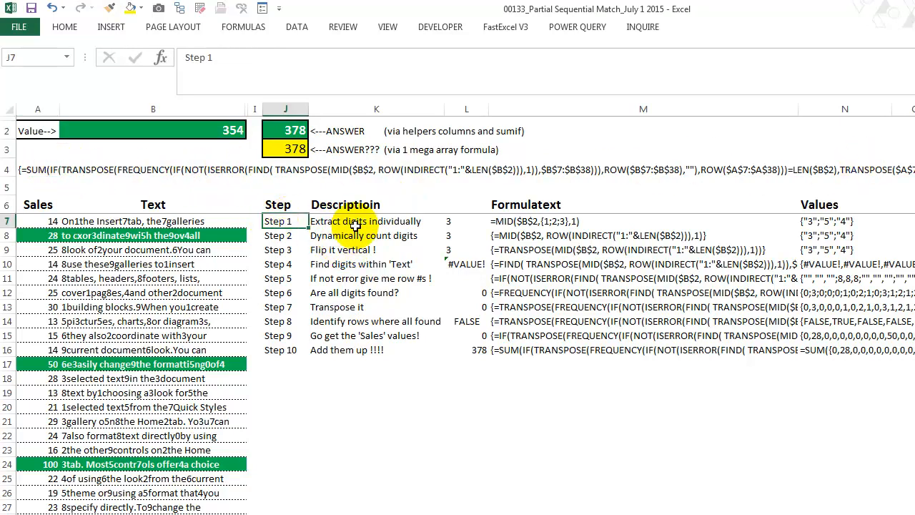
pyautogui.click(354, 223)
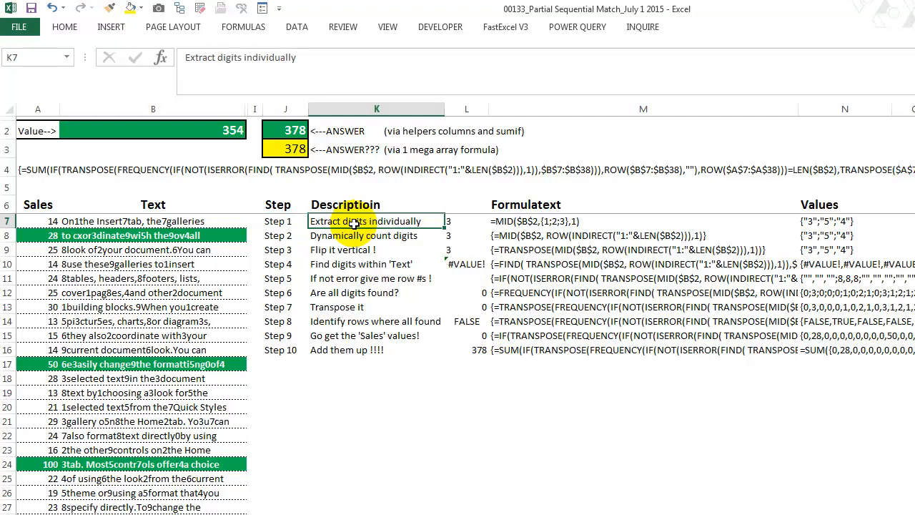
pyautogui.click(233, 128)
pyautogui.click(376, 222)
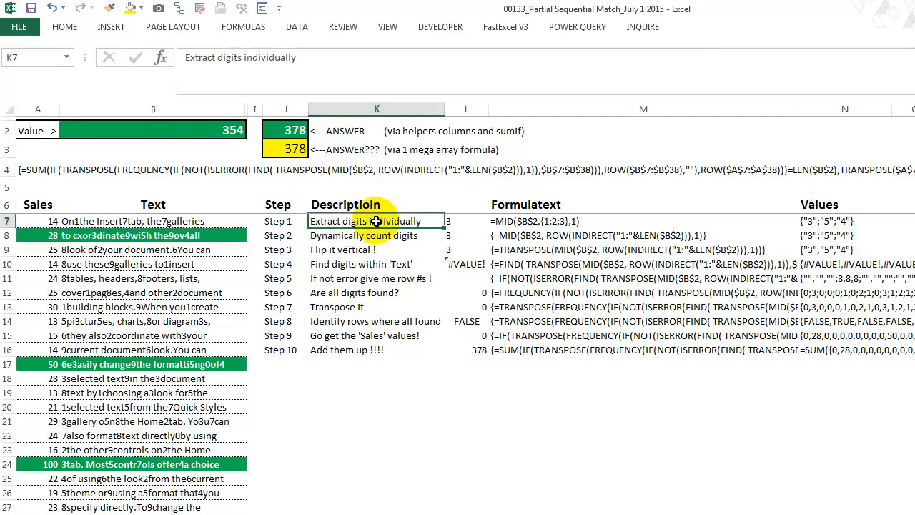
pyautogui.press('Right')
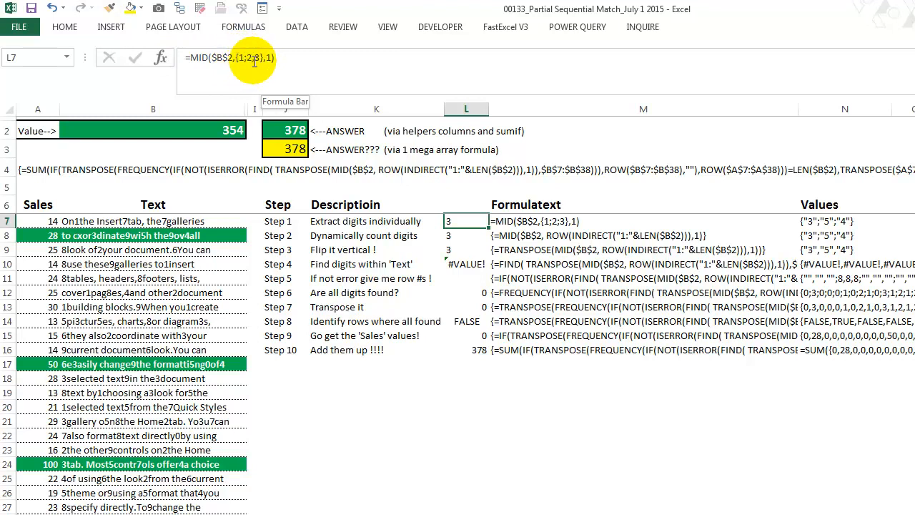
# View the selectable lookup values for B2 and return to the MID formula in L7
pyautogui.click(243, 130)
pyautogui.click(253, 132)
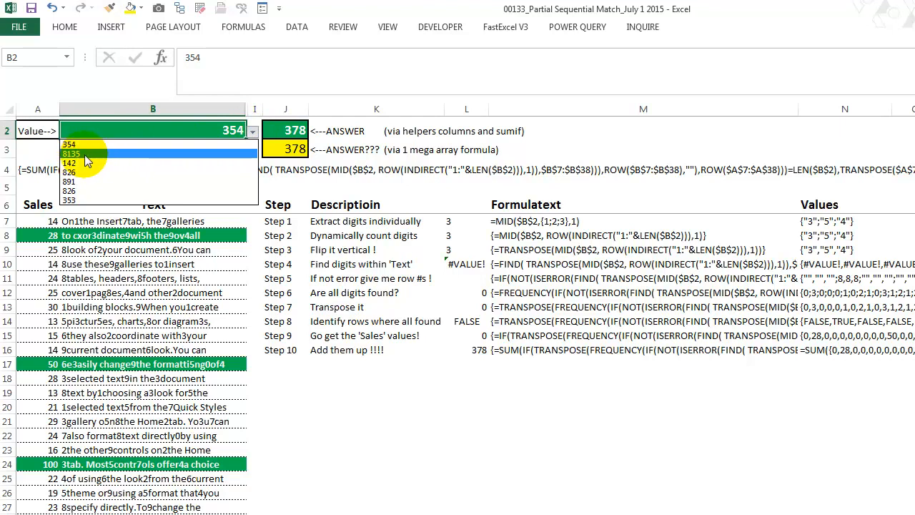
pyautogui.click(461, 222)
pyautogui.click(461, 221)
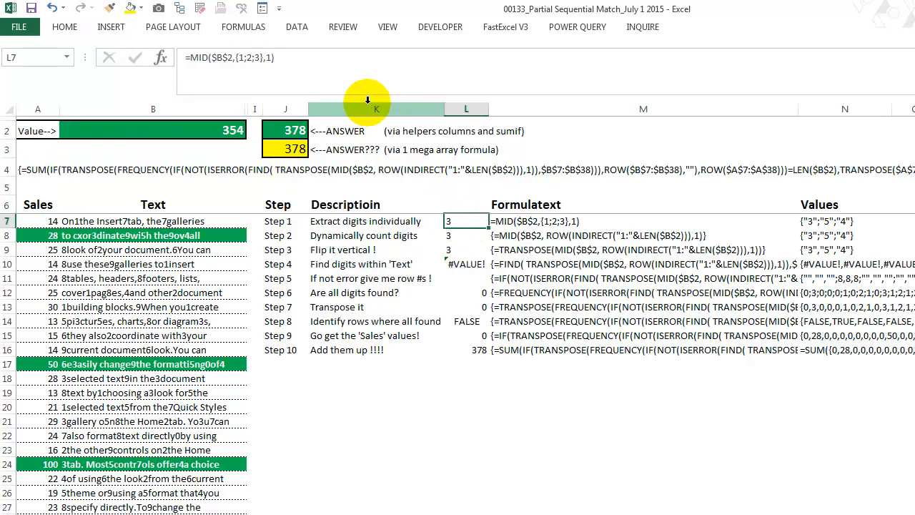
# Examine the {1;2;3} start_num array in L7, evaluate the whole MID formula, and cancel the edit
pyautogui.click(240, 57)
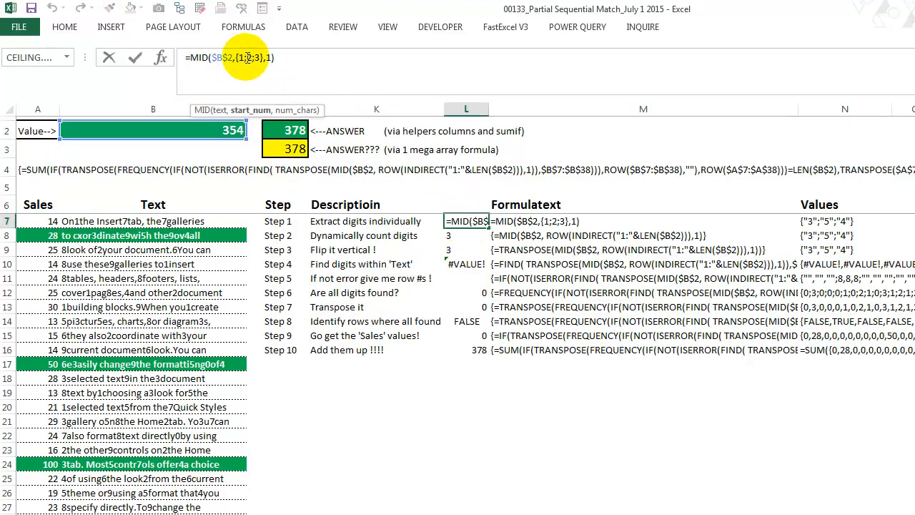
pyautogui.click(249, 112)
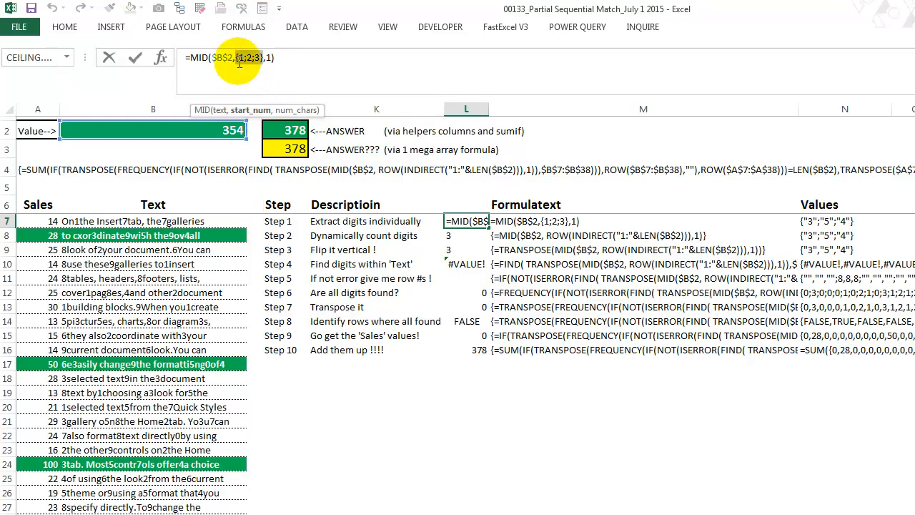
pyautogui.moveTo(299, 61); pyautogui.dragTo(41, 62)
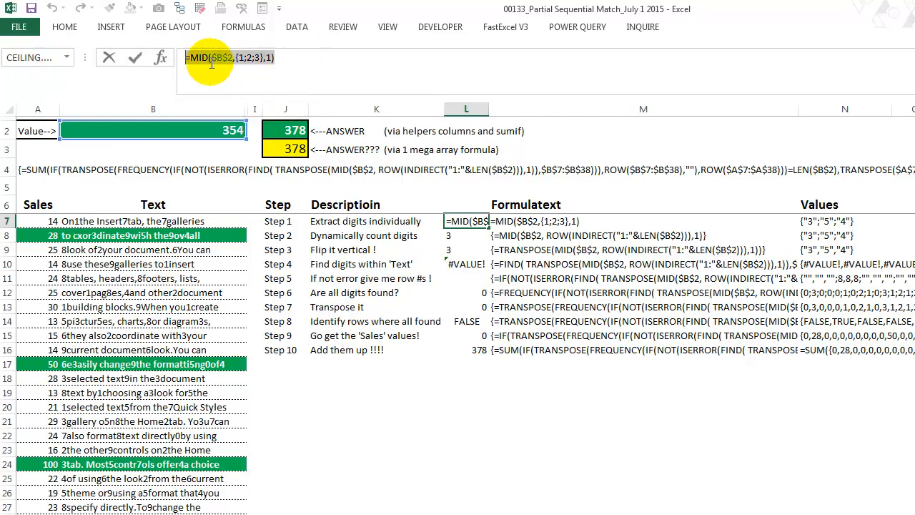
pyautogui.press('F9')
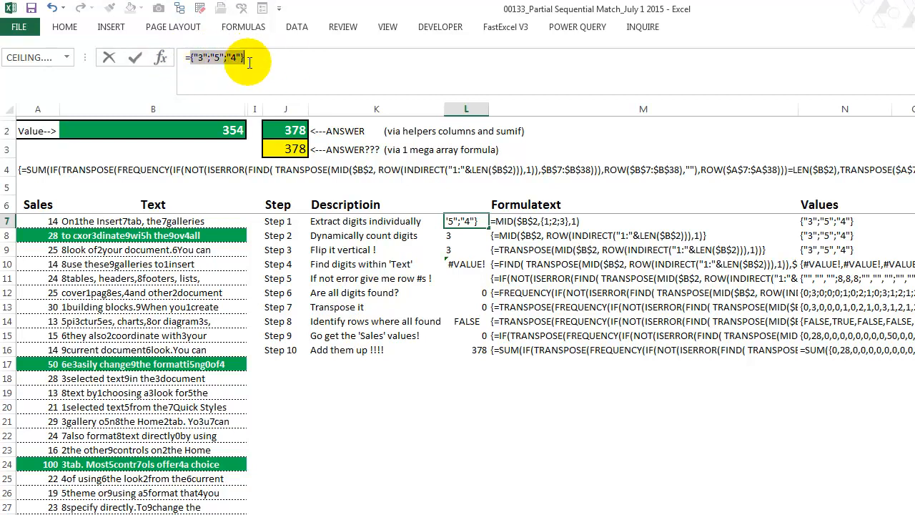
pyautogui.press('Escape')
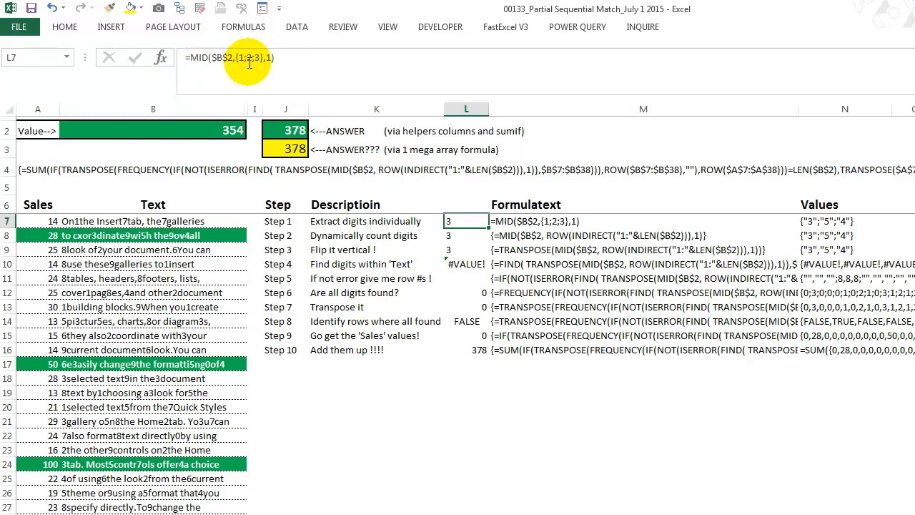
# Review the Step 1 formula text and values in M7 and N7, and the two answer formulas in J3 and J2
pyautogui.click(534, 221)
pyautogui.click(821, 221)
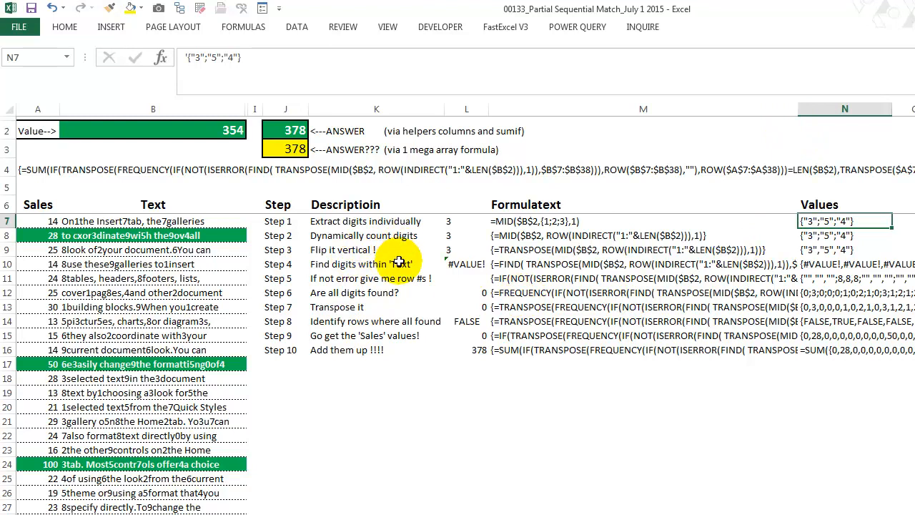
pyautogui.click(292, 148)
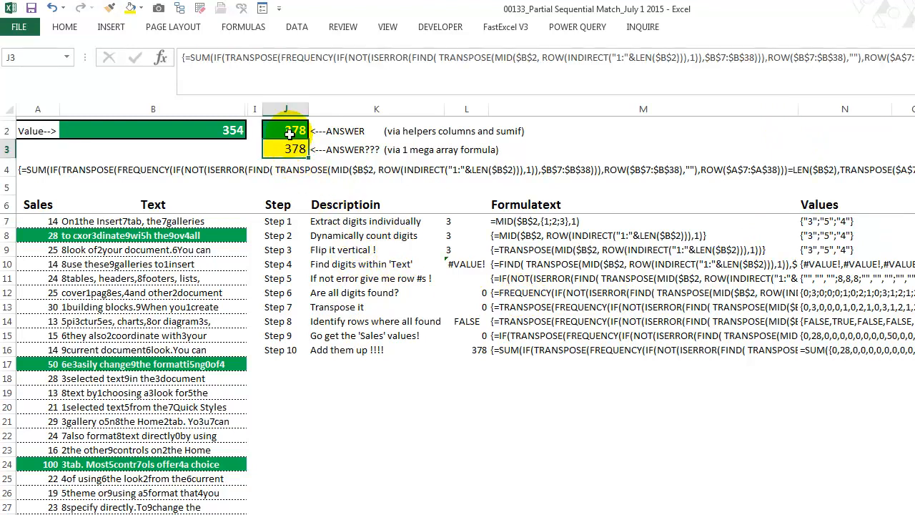
pyautogui.click(289, 131)
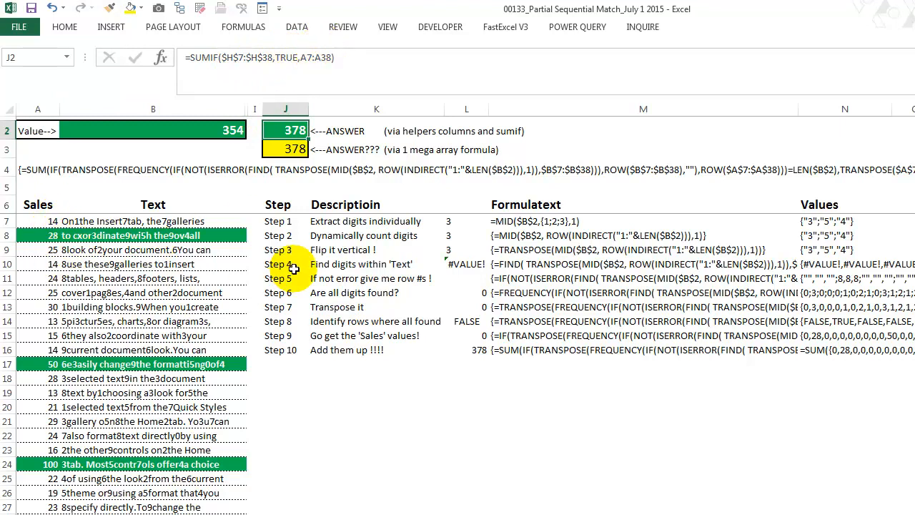
# Examine the Step 2 formula, Dynamically count digits, in L8 and compare it with the Step 1 MID formula in L7
pyautogui.click(272, 236)
pyautogui.click(348, 239)
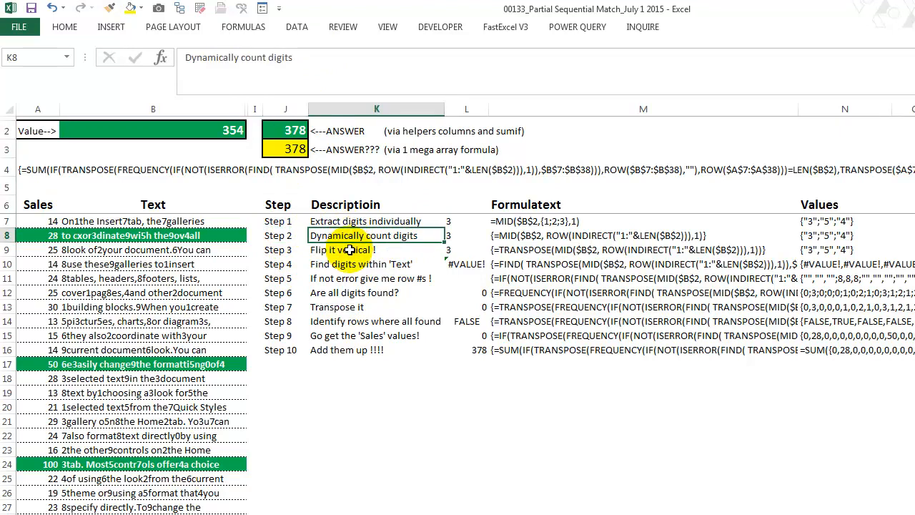
pyautogui.press('Right')
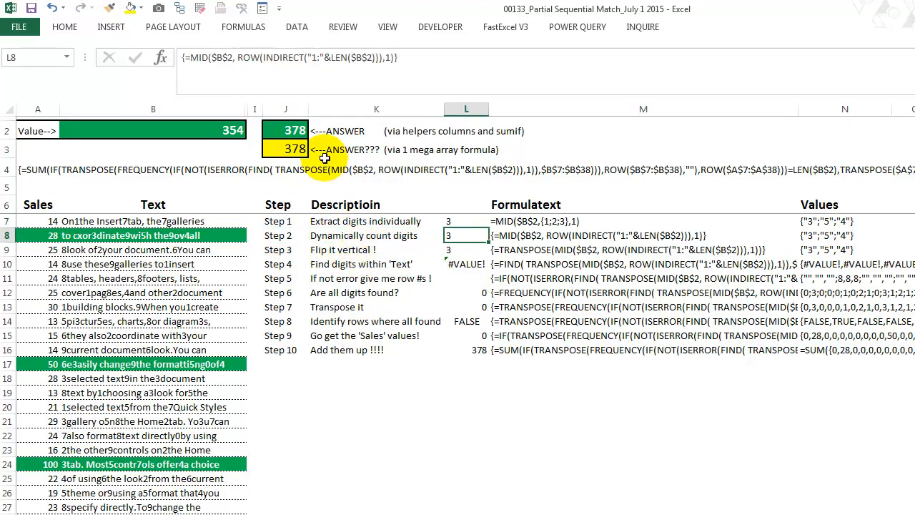
pyautogui.press('Up')
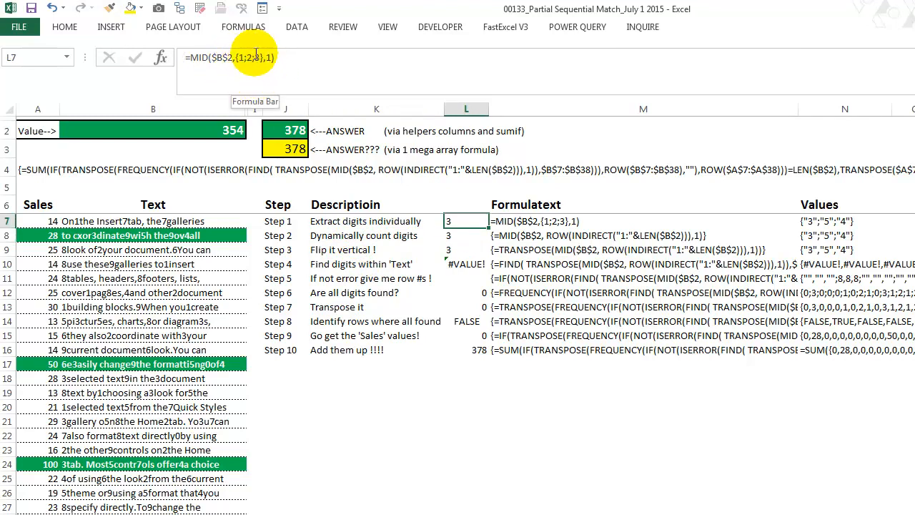
# View the selectable lookup values for B2 without changing the selection, and examine the MID formulas in L7 and L8
pyautogui.click(240, 131)
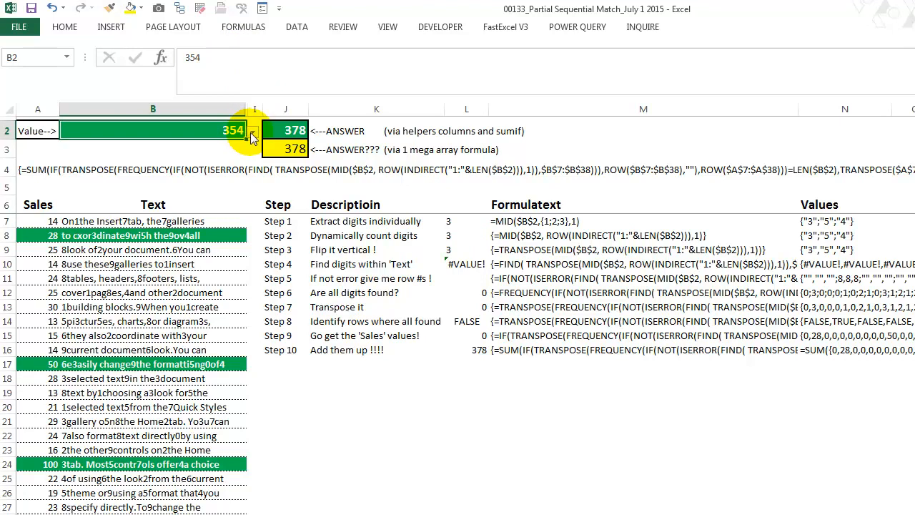
pyautogui.click(252, 136)
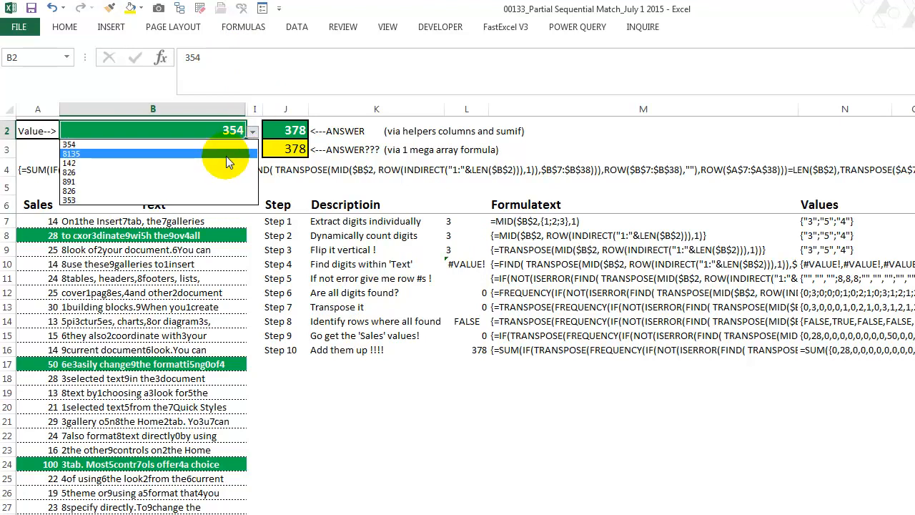
pyautogui.click(334, 223)
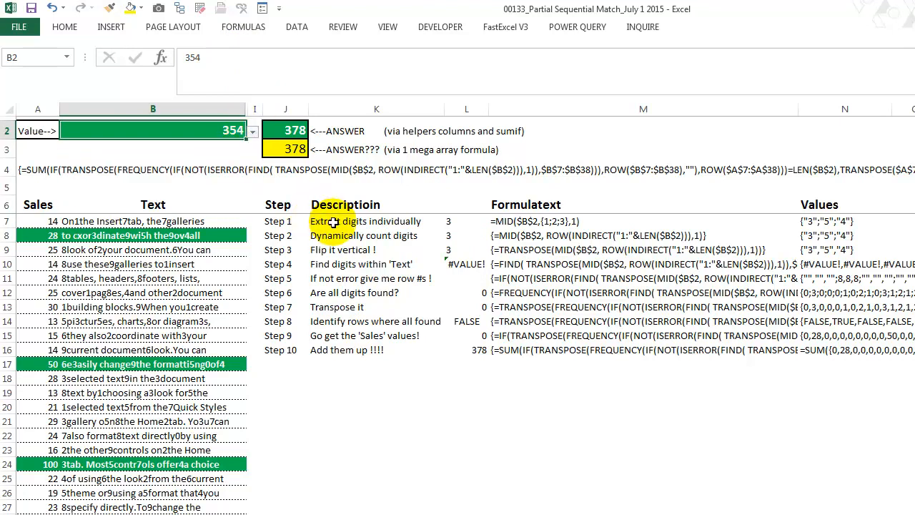
pyautogui.click(336, 222)
pyautogui.press('Right')
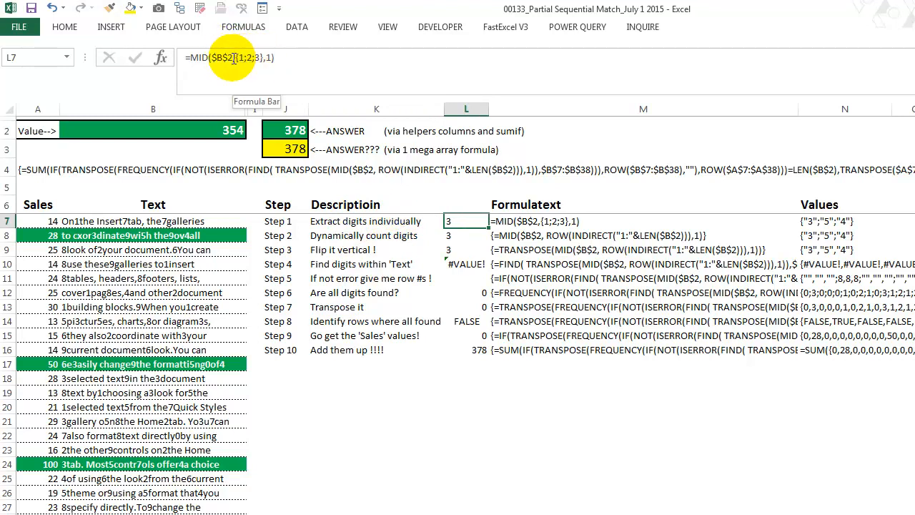
pyautogui.press('Down')
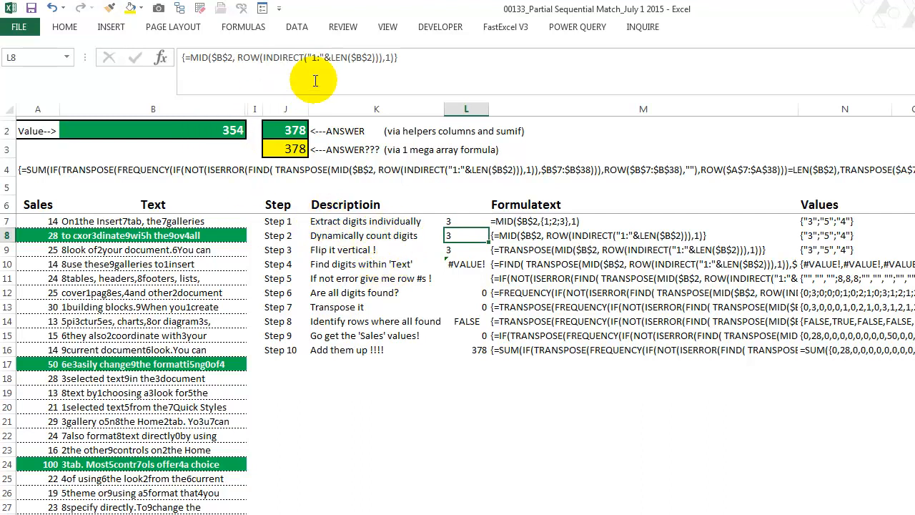
# Evaluate the start_num argument of the Step 2 MID formula in L8 and cancel the edit
pyautogui.click(238, 57)
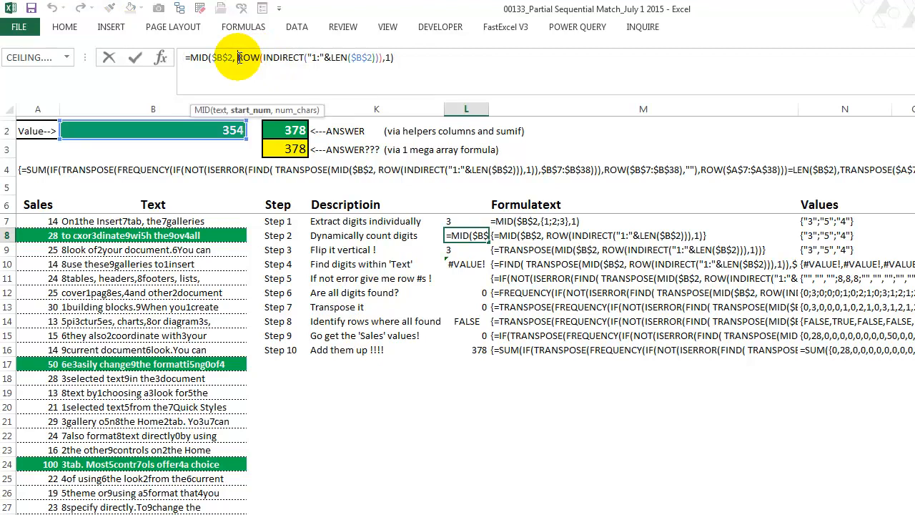
pyautogui.click(247, 111)
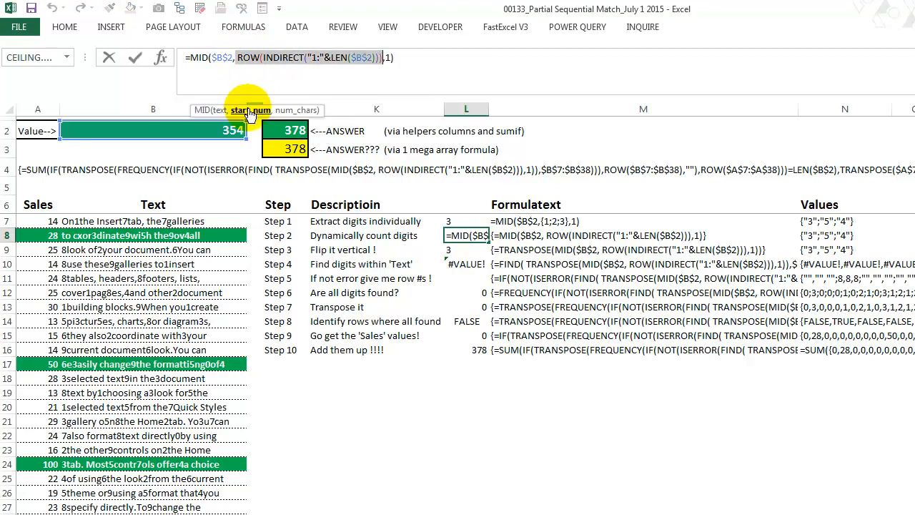
pyautogui.press('F9')
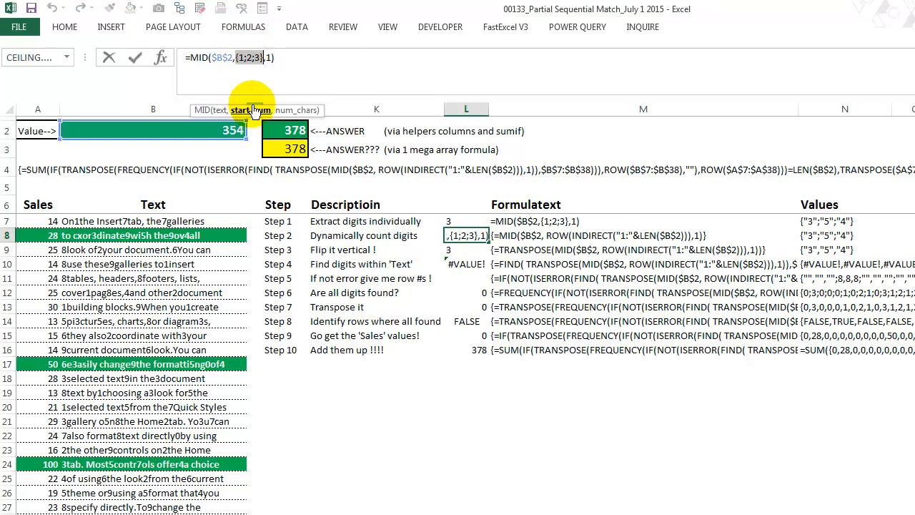
pyautogui.press('Escape')
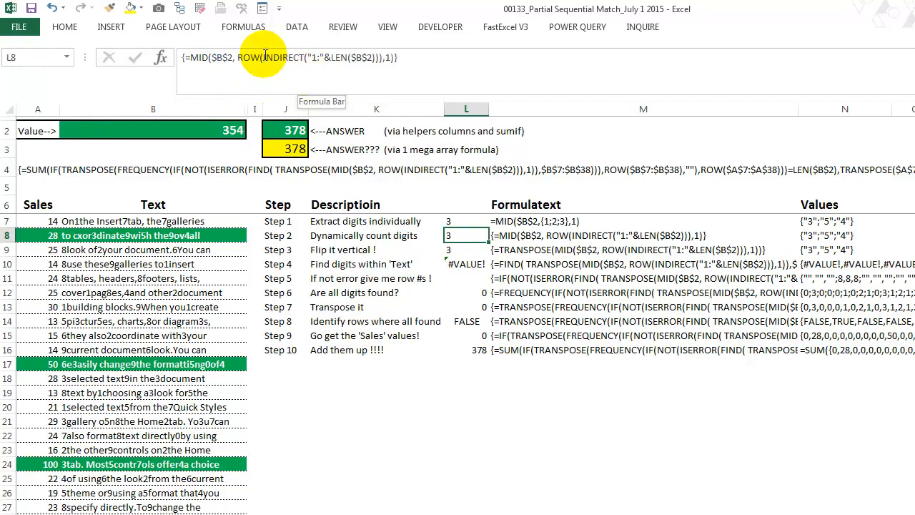
# Evaluate only the LEN($B$2) part of the INDIRECT argument in L8 and undo the evaluation
pyautogui.click(333, 58)
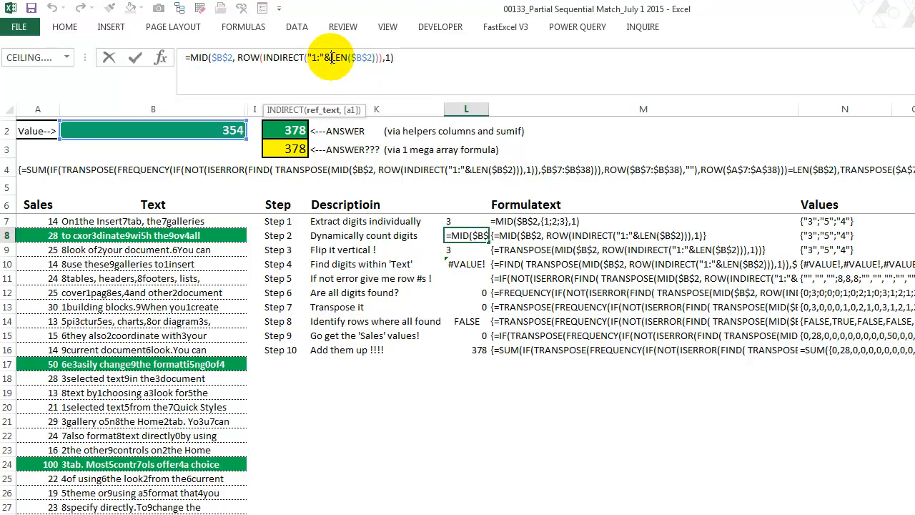
pyautogui.click(330, 110)
pyautogui.click(330, 57)
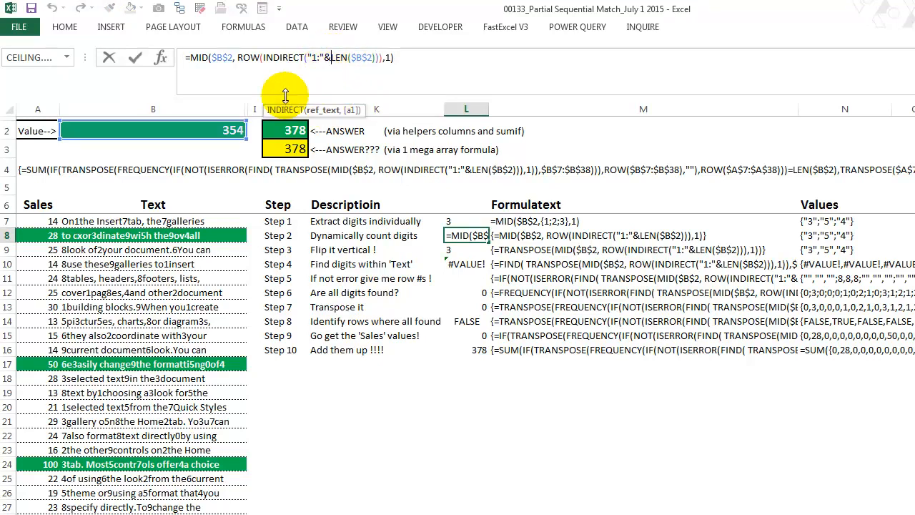
pyautogui.keyDown('shift'); pyautogui.click(376, 62); pyautogui.keyUp('shift')
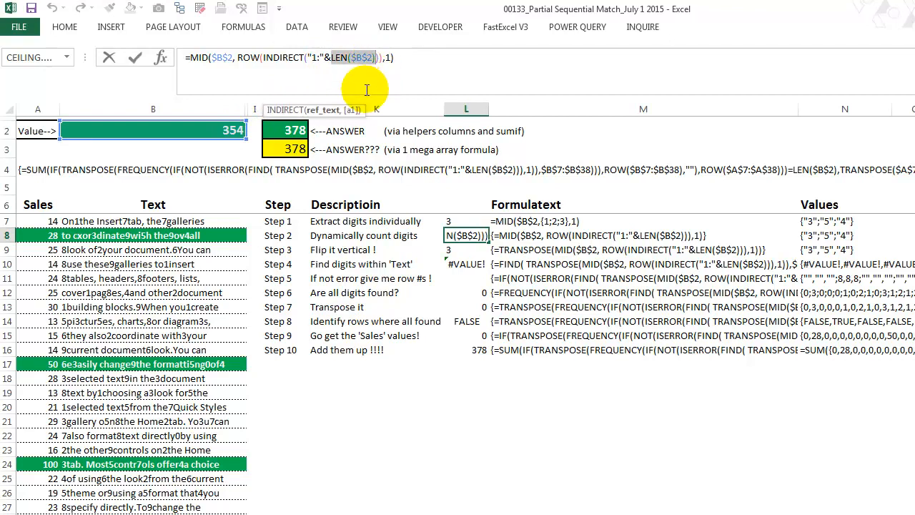
pyautogui.press('F9')
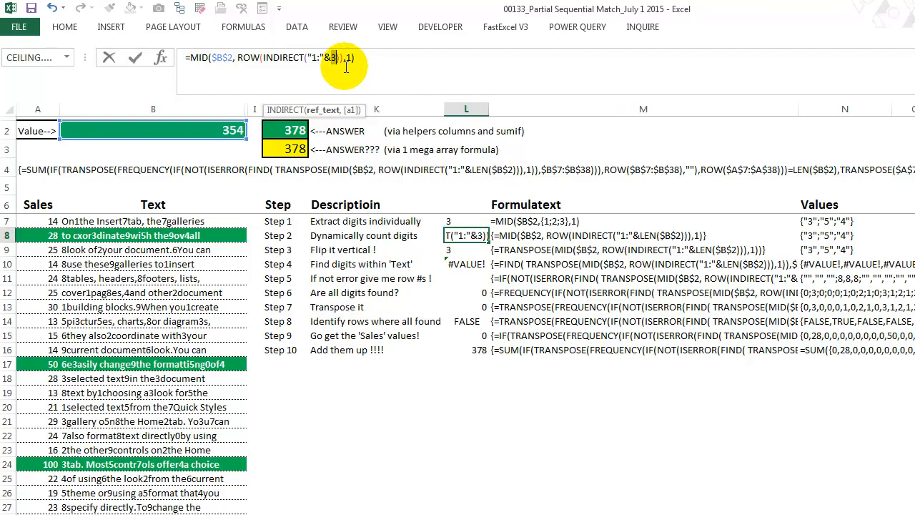
pyautogui.keyDown('shift'); pyautogui.click(313, 54); pyautogui.keyUp('shift')
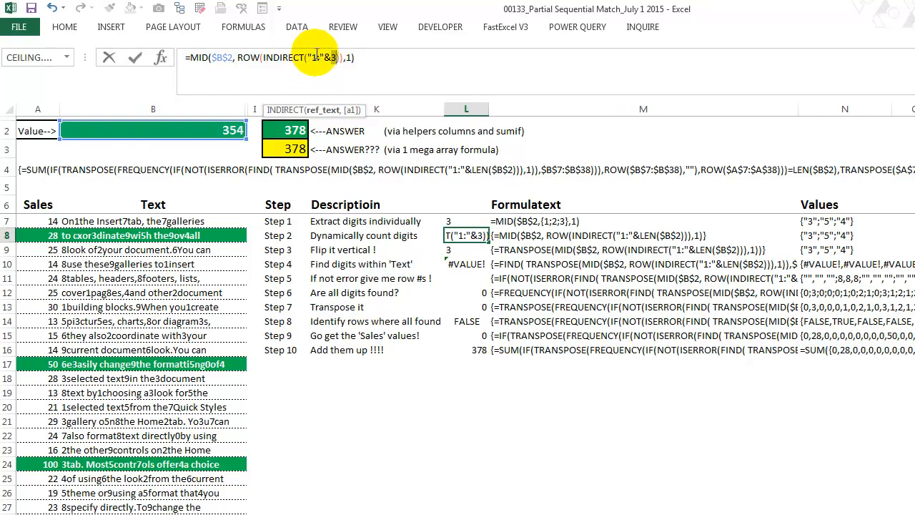
pyautogui.hotkey('ctrl', 'z')
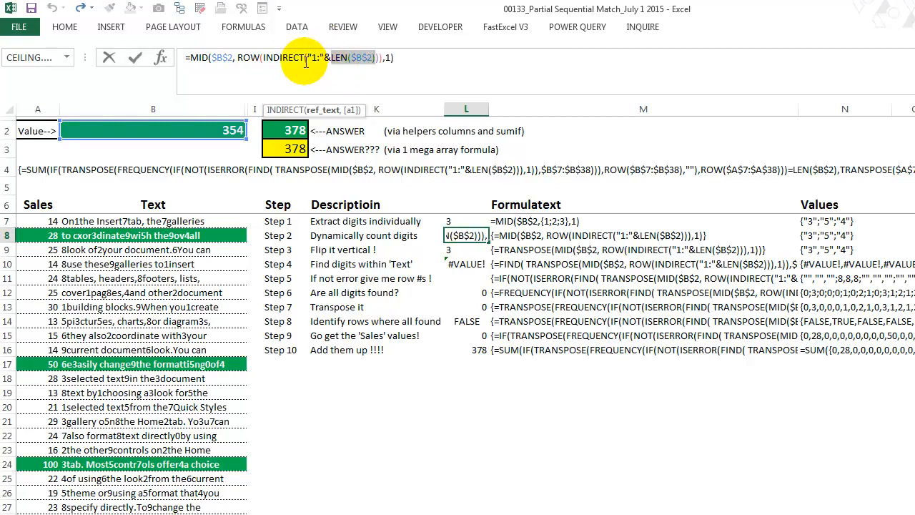
# Evaluate the entire ref_text argument "1:"&LEN($B$2) of INDIRECT in L8 and undo the evaluation
pyautogui.click(309, 57)
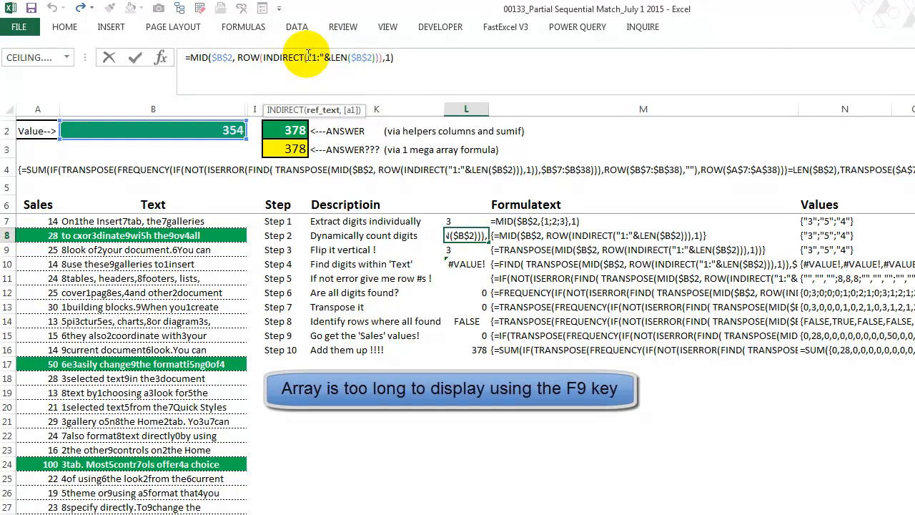
pyautogui.click(321, 112)
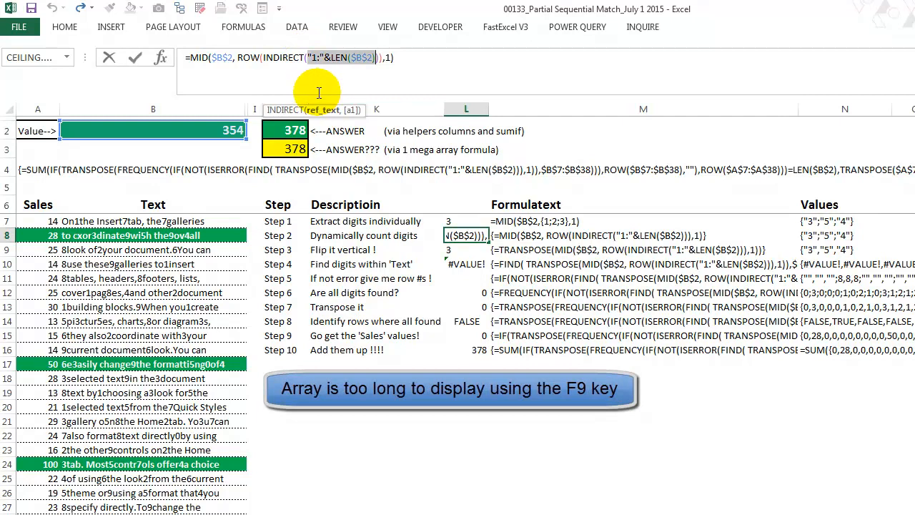
pyautogui.press('F9')
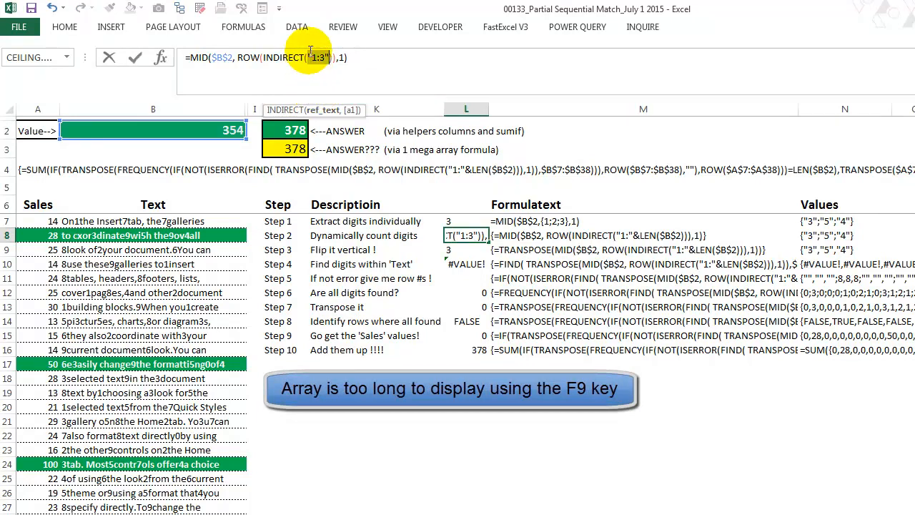
pyautogui.hotkey('ctrl', 'z')
# Try twice to evaluate ROW's reference argument, INDIRECT("1:"&LEN($B$2)), within the L8 formula
pyautogui.click(263, 57)
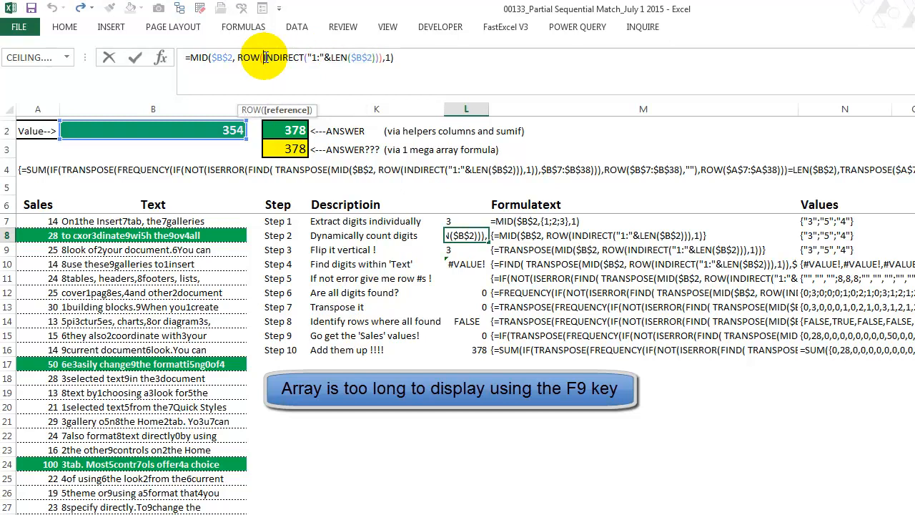
pyautogui.click(285, 111)
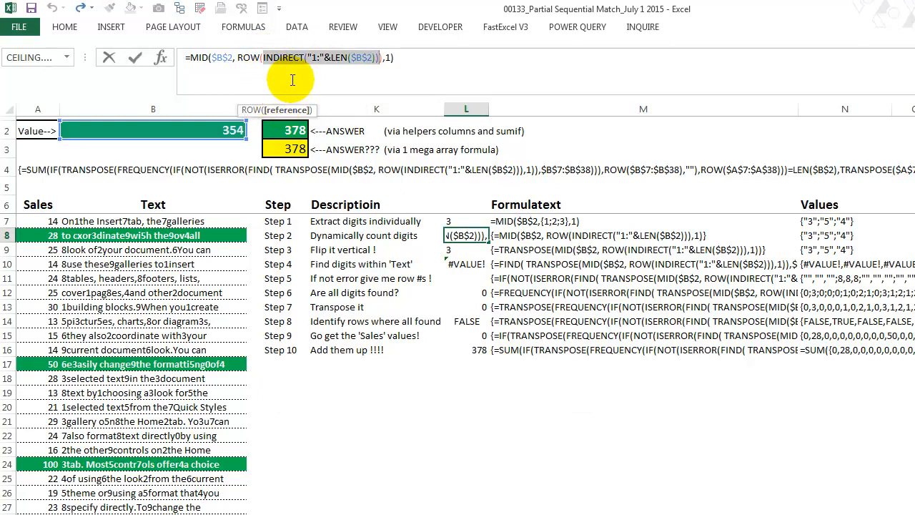
pyautogui.press('F9')
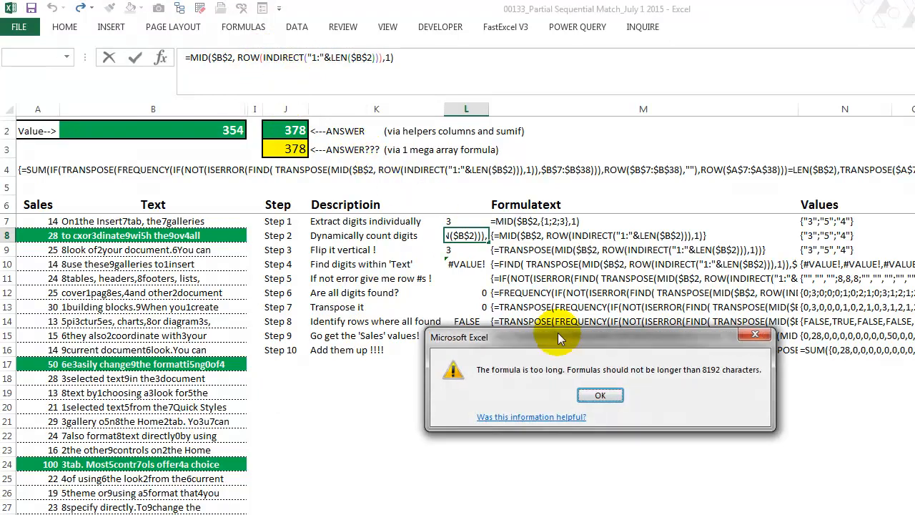
pyautogui.click(600, 394)
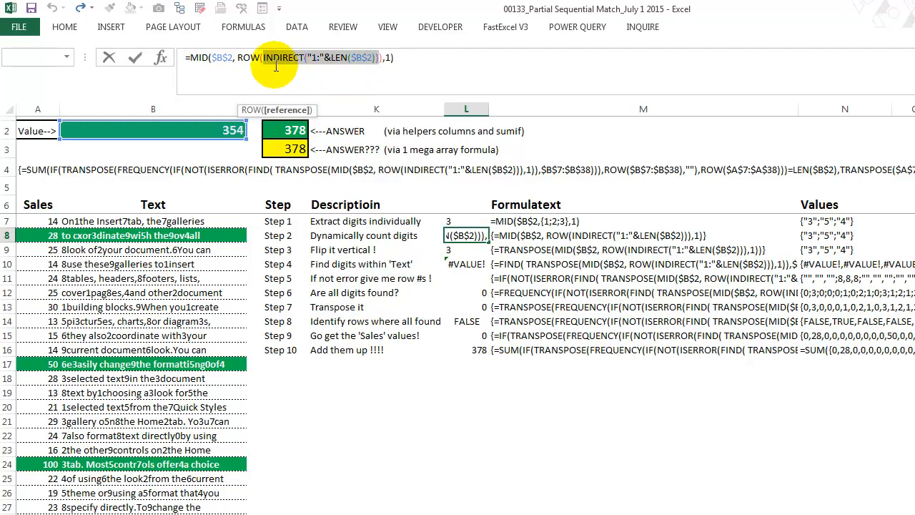
pyautogui.click(264, 58)
pyautogui.click(379, 58)
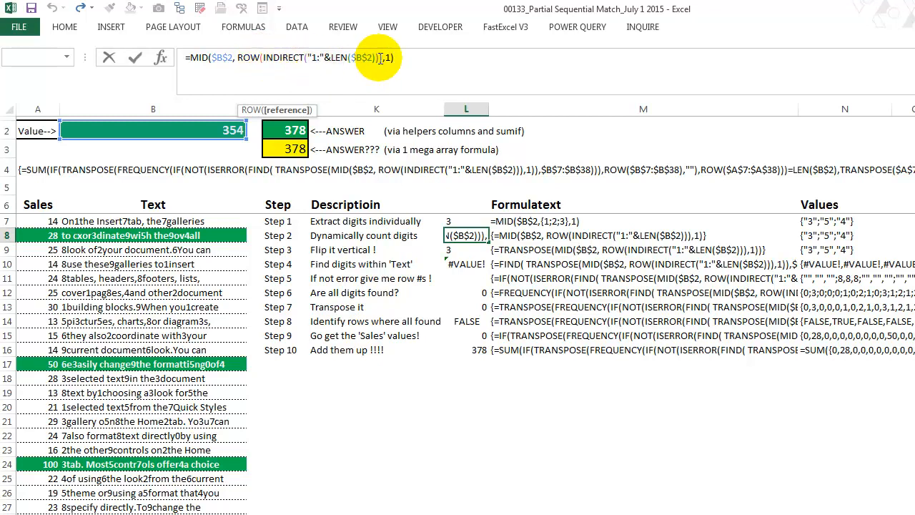
pyautogui.keyDown('shift'); pyautogui.click(380, 58); pyautogui.keyUp('shift')
pyautogui.press('F9')
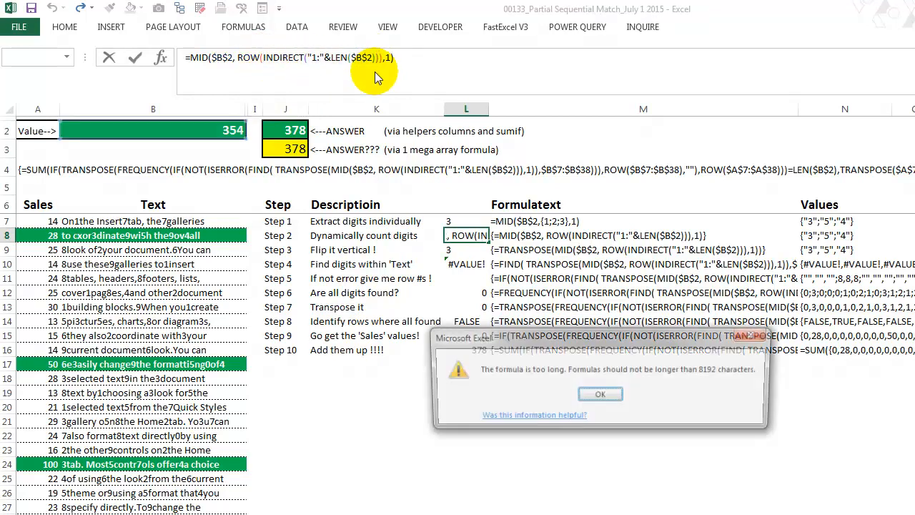
pyautogui.click(617, 395)
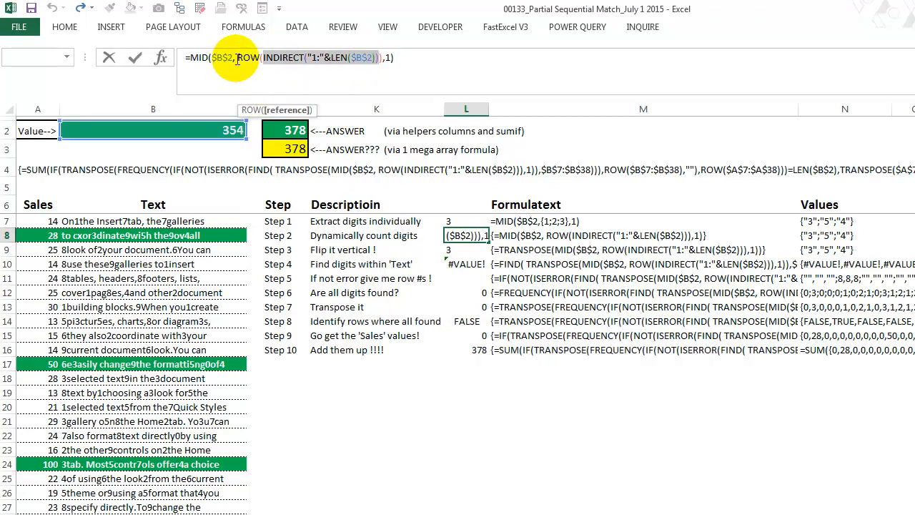
# Evaluate the full ROW(INDIRECT("1:"&LEN($B$2))) expression in L8 and cancel the edit to keep the original array formula
pyautogui.click(236, 58)
pyautogui.click(266, 110)
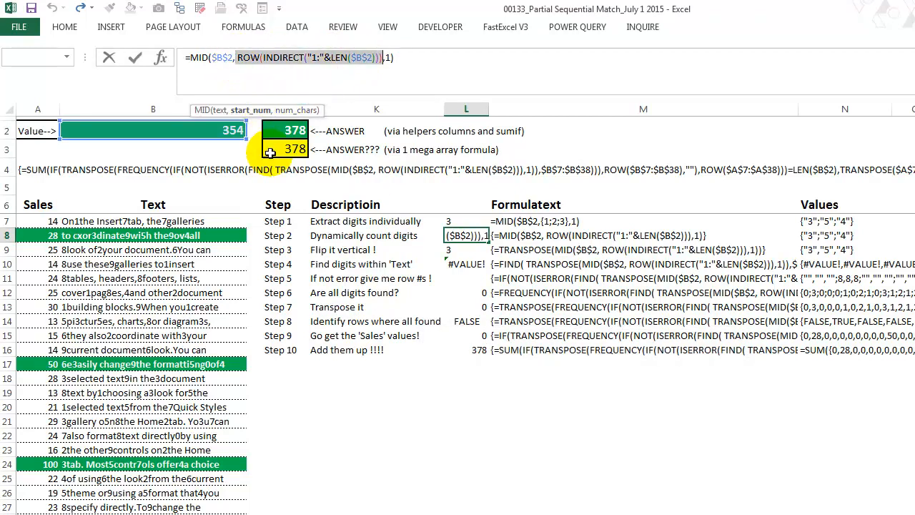
pyautogui.press('F9')
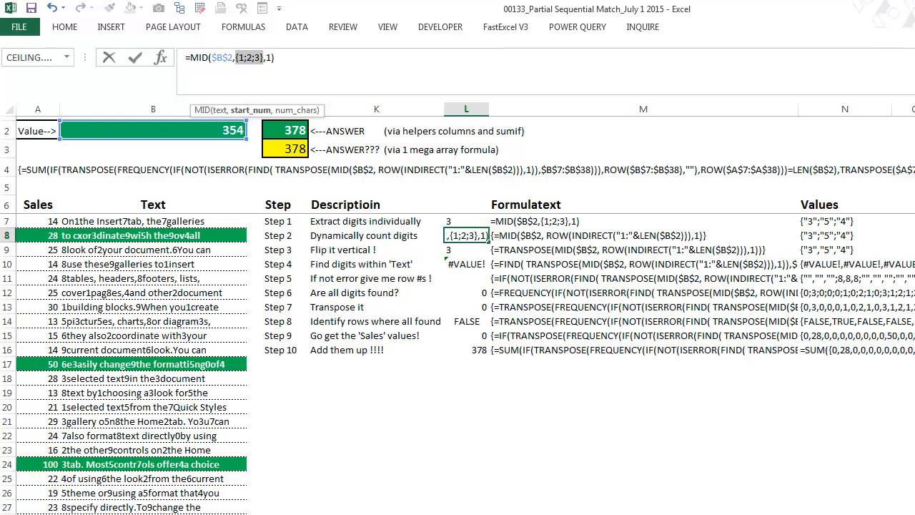
pyautogui.scroll(-1, 457, 364)
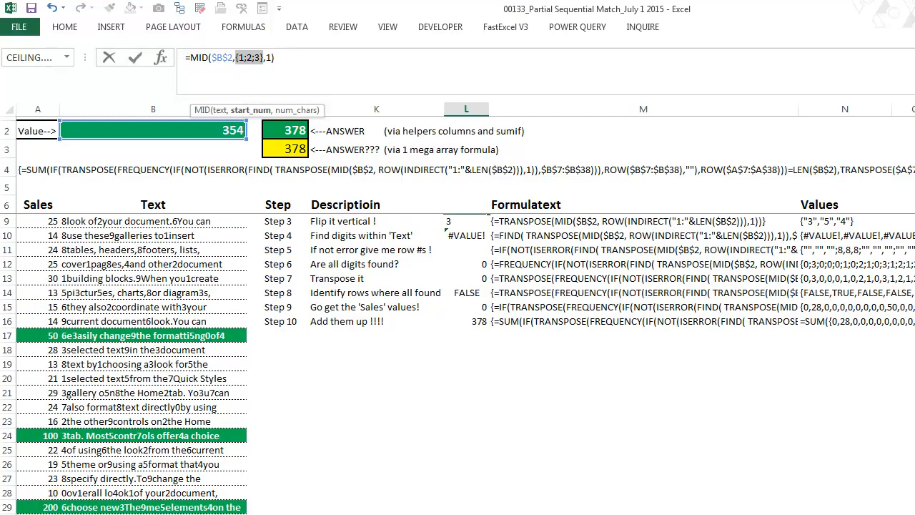
pyautogui.scroll(-1, 584, 235)
pyautogui.scroll(3, 585, 235)
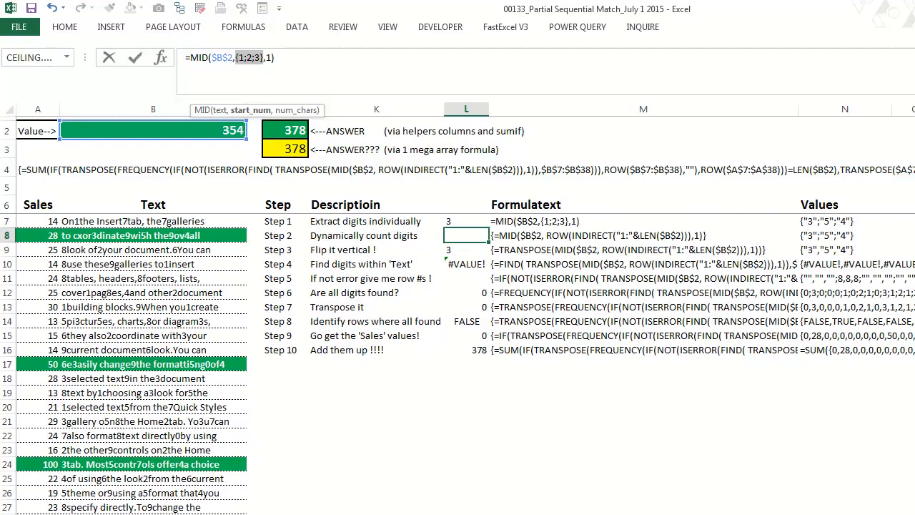
pyautogui.press('Escape')
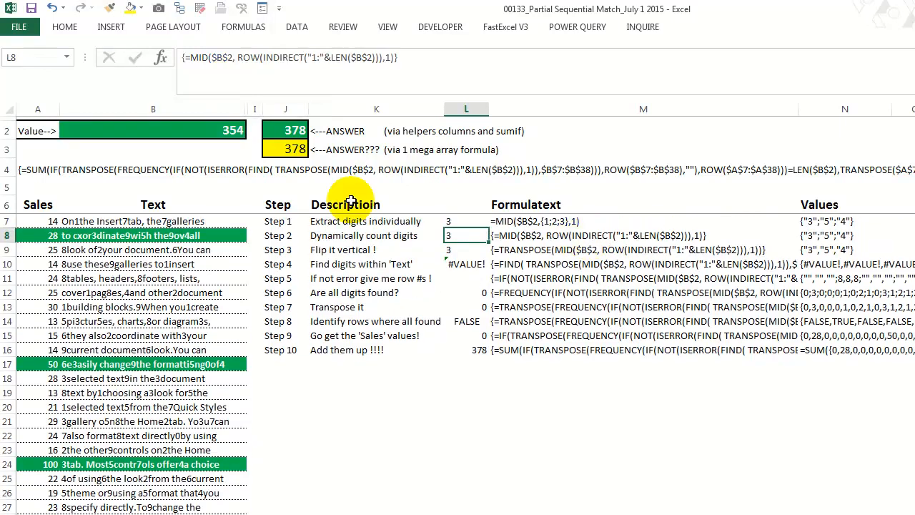
# Evaluate only TRANSPOSE's array argument in the Step 3 formula in L9, and cancel the edit to keep the original array formula
pyautogui.click(331, 248)
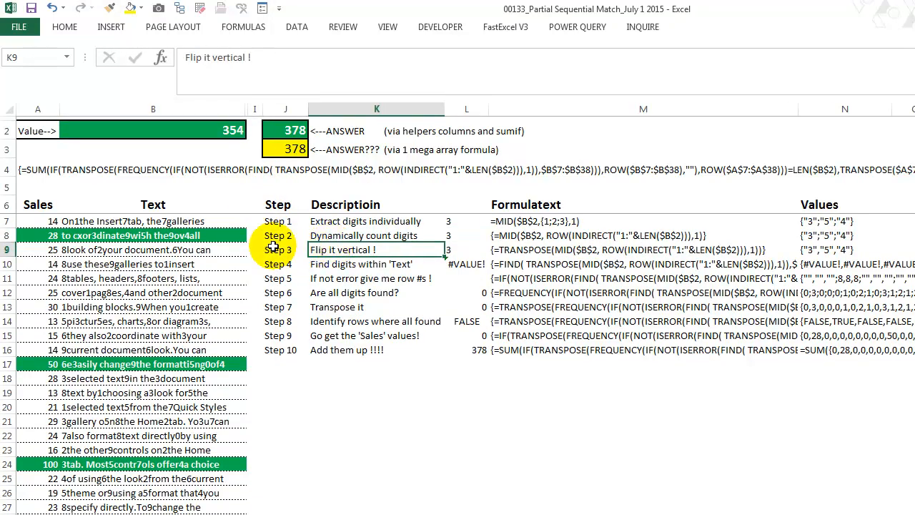
pyautogui.click(469, 249)
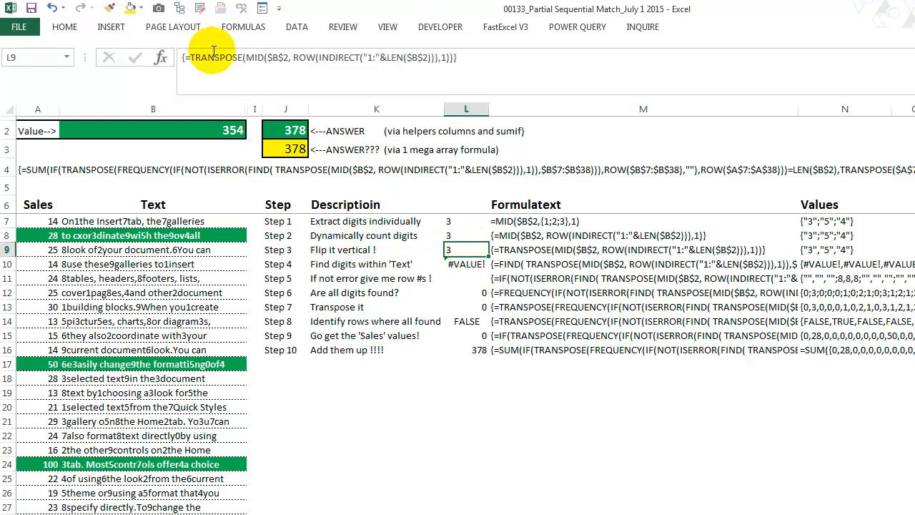
pyautogui.click(245, 57)
pyautogui.click(254, 112)
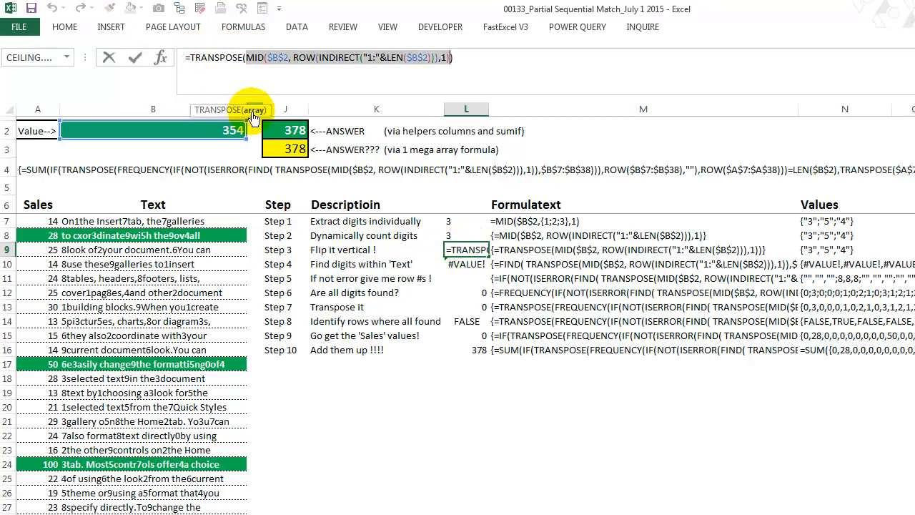
pyautogui.press('F9')
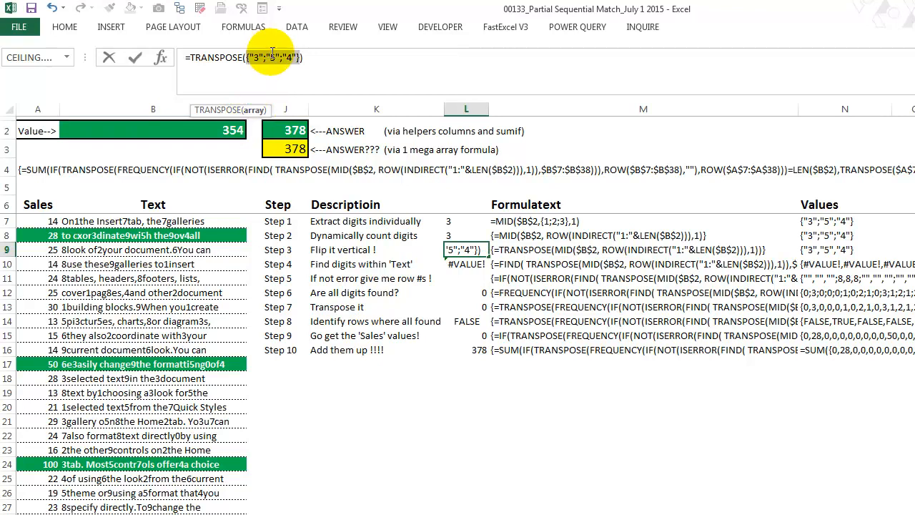
pyautogui.press('Escape')
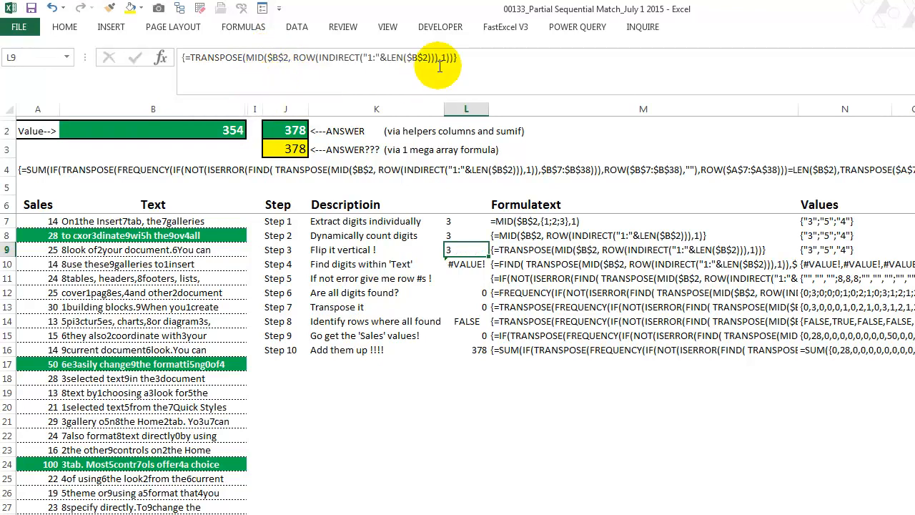
# Evaluate the entire TRANSPOSE formula in L9 and cancel the edit without saving the evaluated array
pyautogui.click(500, 61)
pyautogui.hotkey('ctrl', 'shift', 'Home')
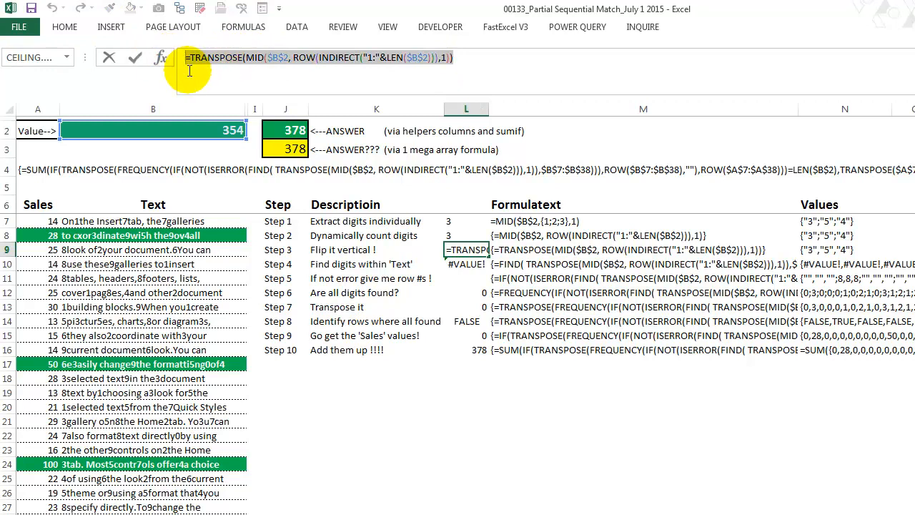
pyautogui.press('F9')
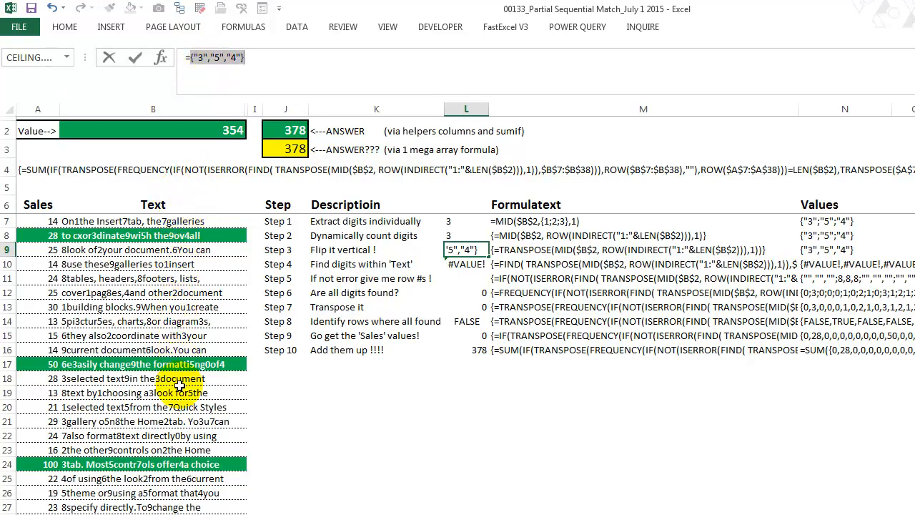
pyautogui.press('Escape')
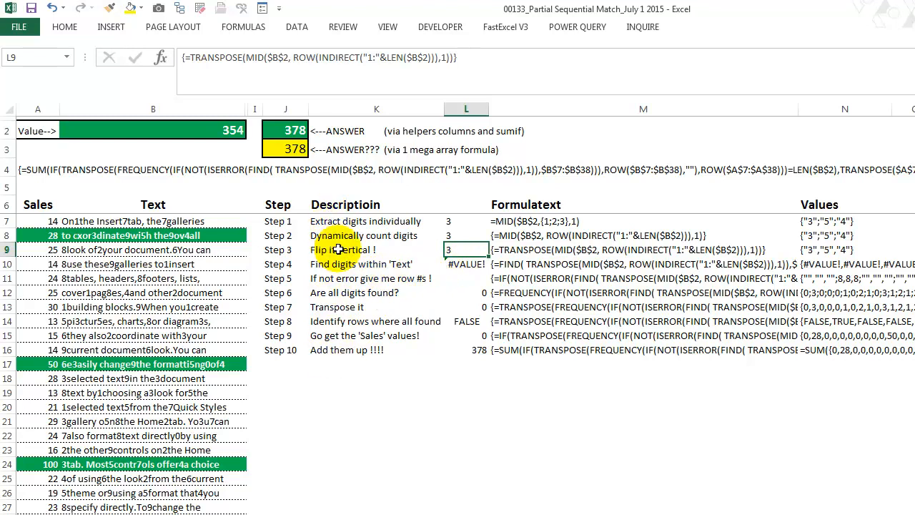
# Evaluate FIND's find_text argument in L10, highlight its within_text range $B$7:$B$38, and cancel the edit
pyautogui.click(461, 264)
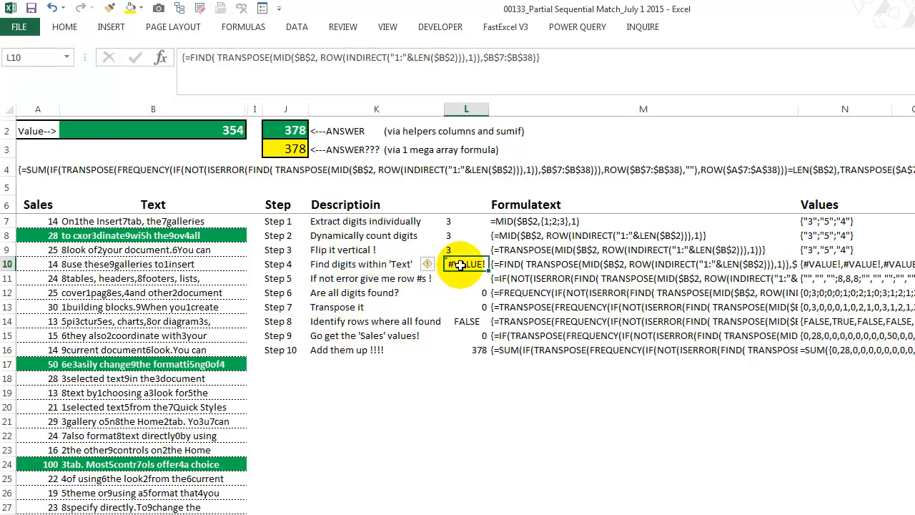
pyautogui.press('Up')
pyautogui.click(464, 266)
pyautogui.click(215, 57)
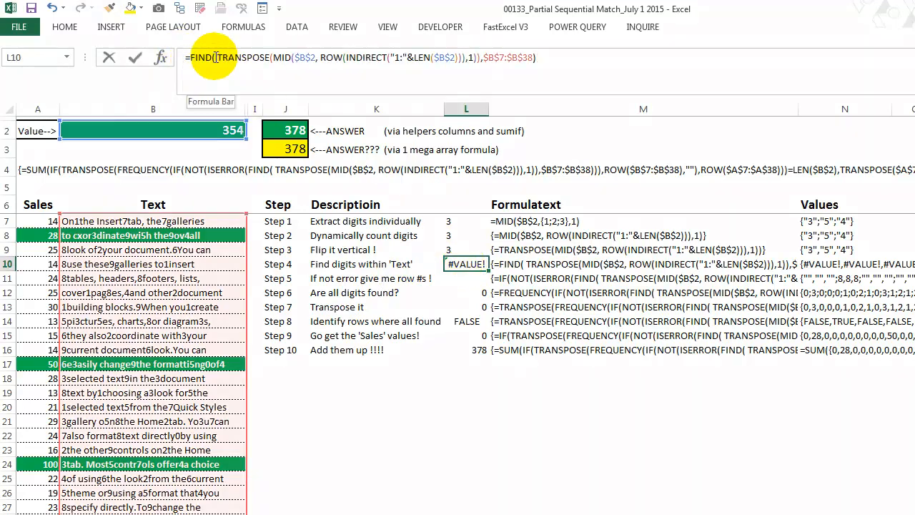
pyautogui.click(239, 111)
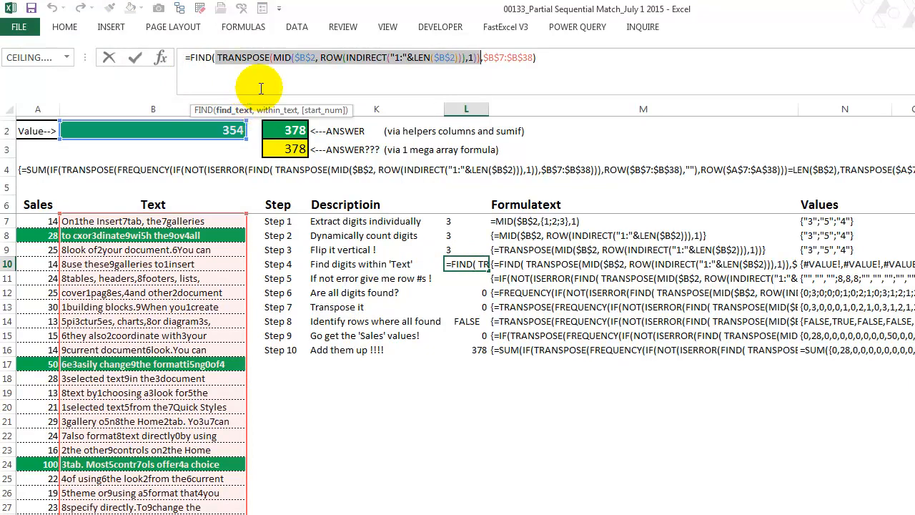
pyautogui.press('F9')
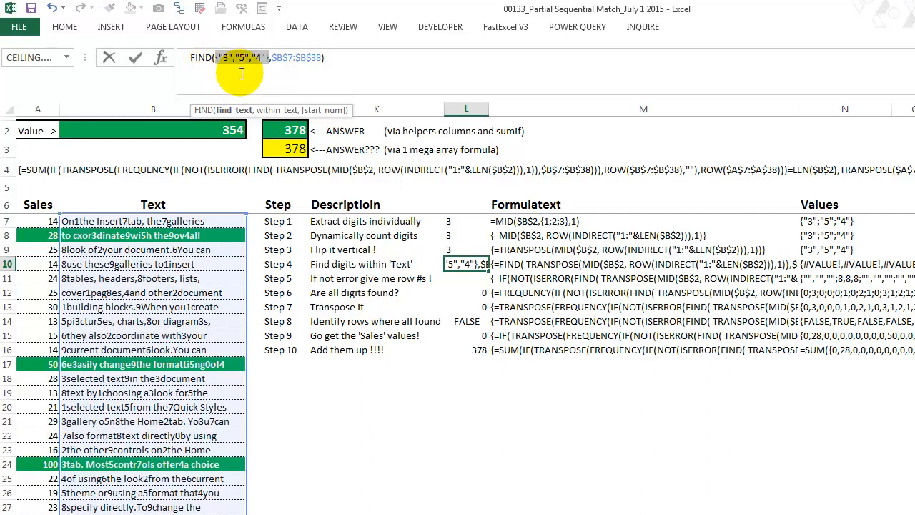
pyautogui.click(275, 111)
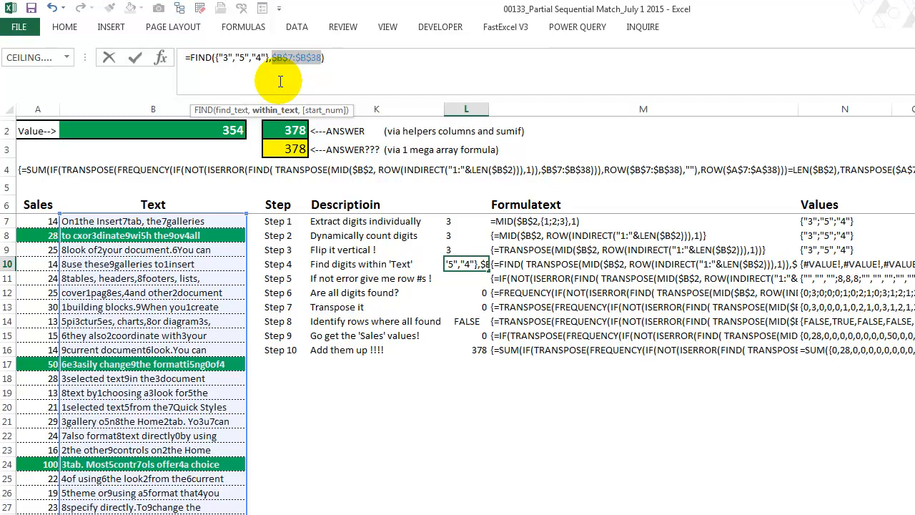
pyautogui.press('Escape')
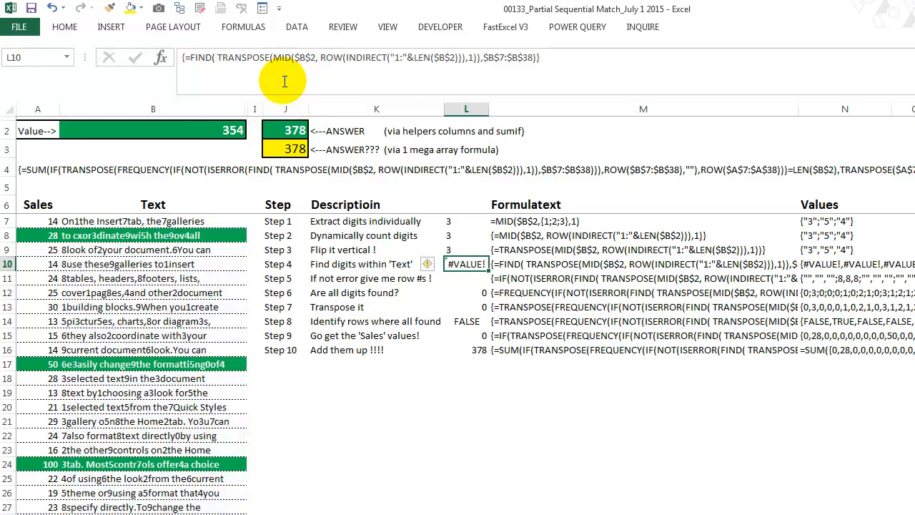
# Highlight FIND's find_text argument and its within_text argument in L10 without evaluating them, and leave the formula unedited
pyautogui.click(219, 59)
pyautogui.click(234, 110)
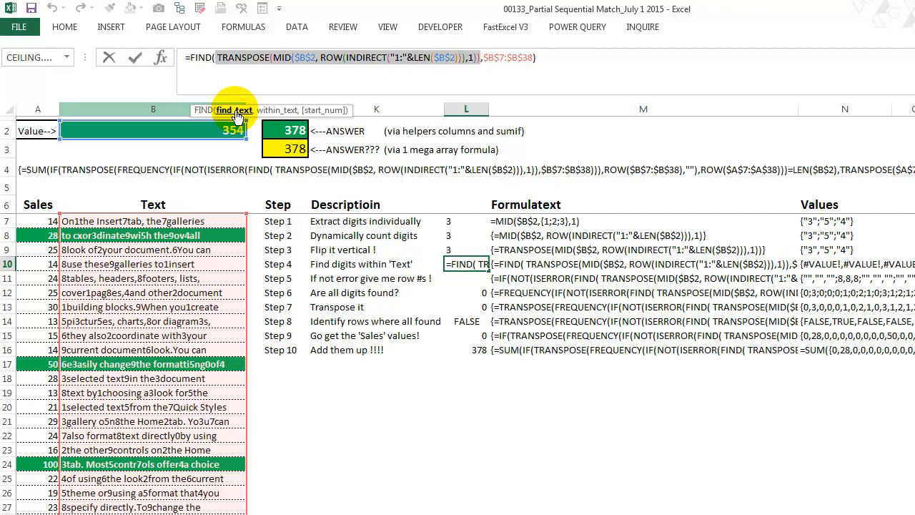
pyautogui.click(264, 111)
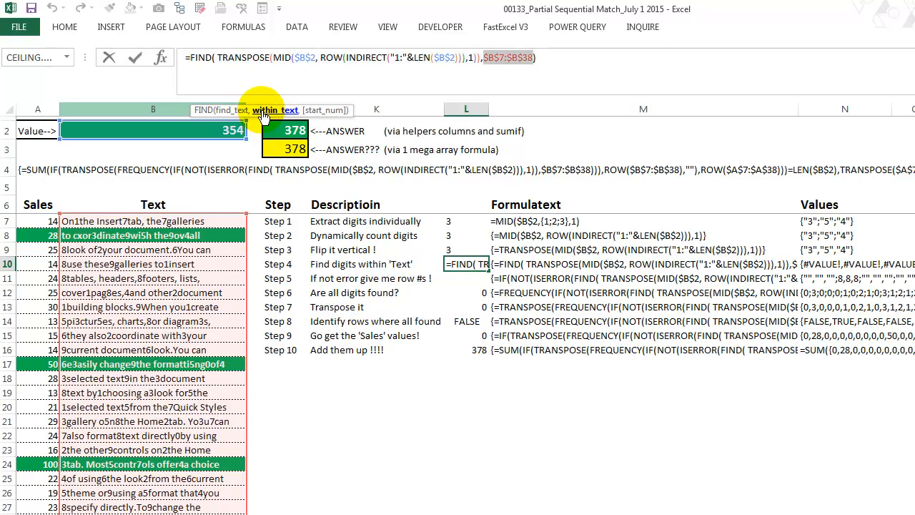
pyautogui.press('Escape')
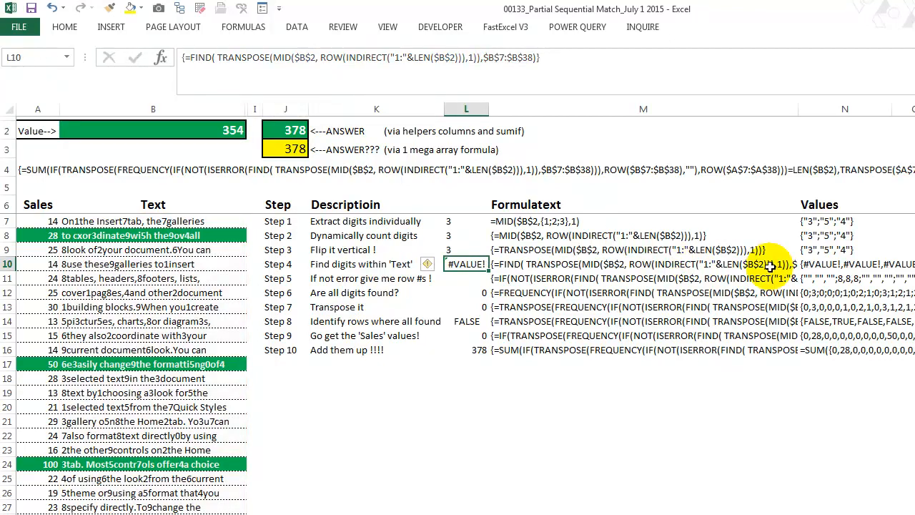
# Examine the Step 4 result array in N10, highlighting the three entries for the first text row and those for the second
pyautogui.click(819, 265)
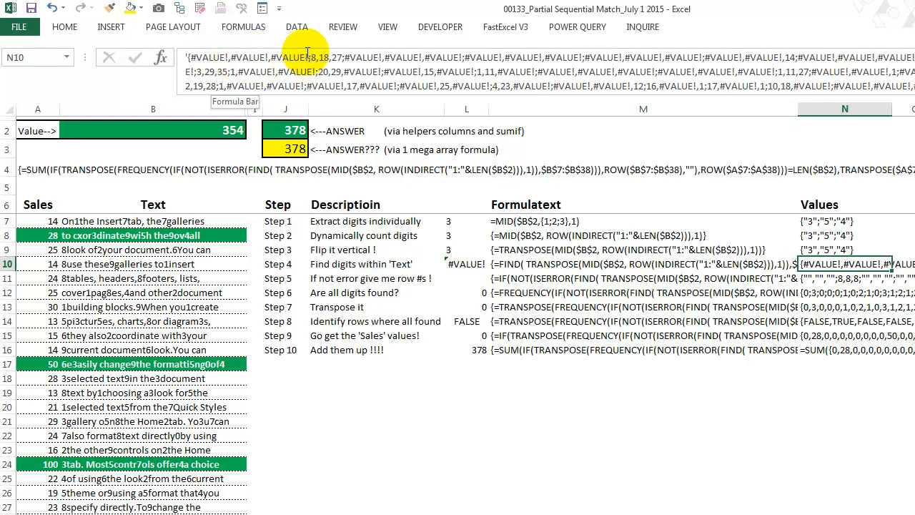
pyautogui.click(194, 58)
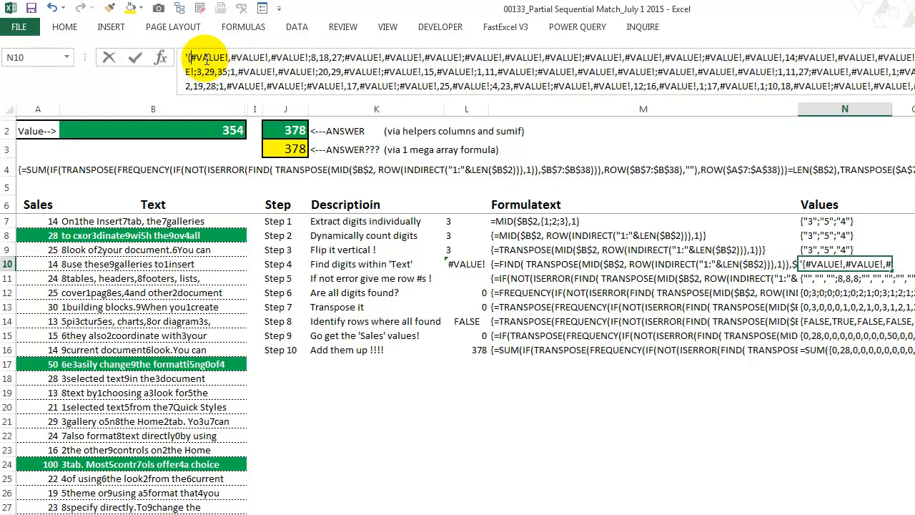
pyautogui.keyDown('shift'); pyautogui.click(309, 58); pyautogui.keyUp('shift')
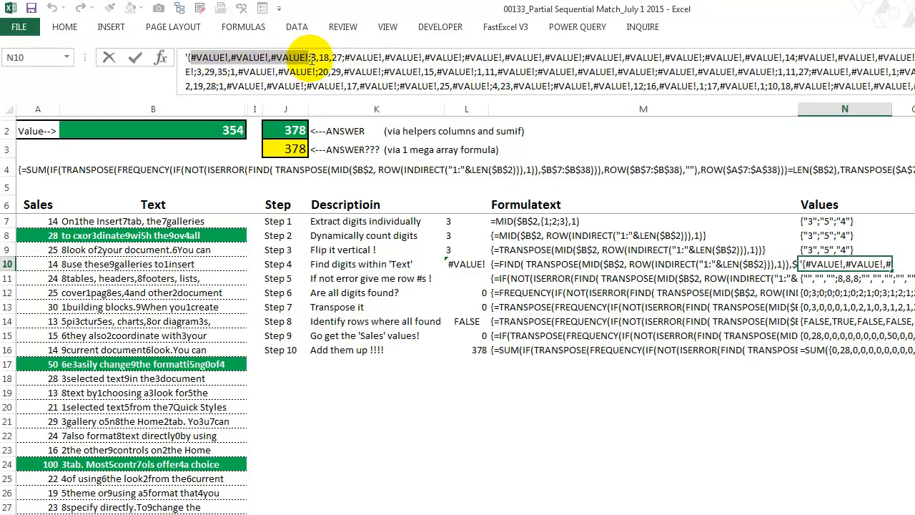
pyautogui.click(310, 58)
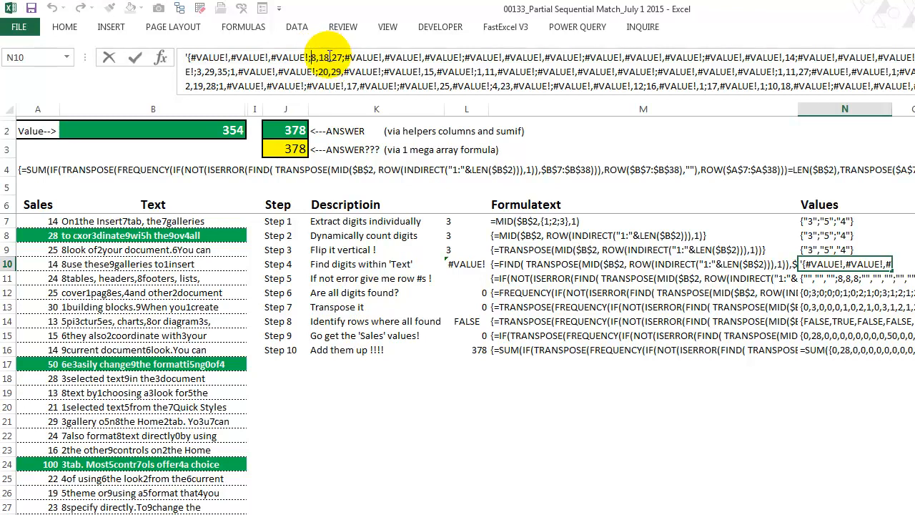
pyautogui.doubleClick(342, 58)
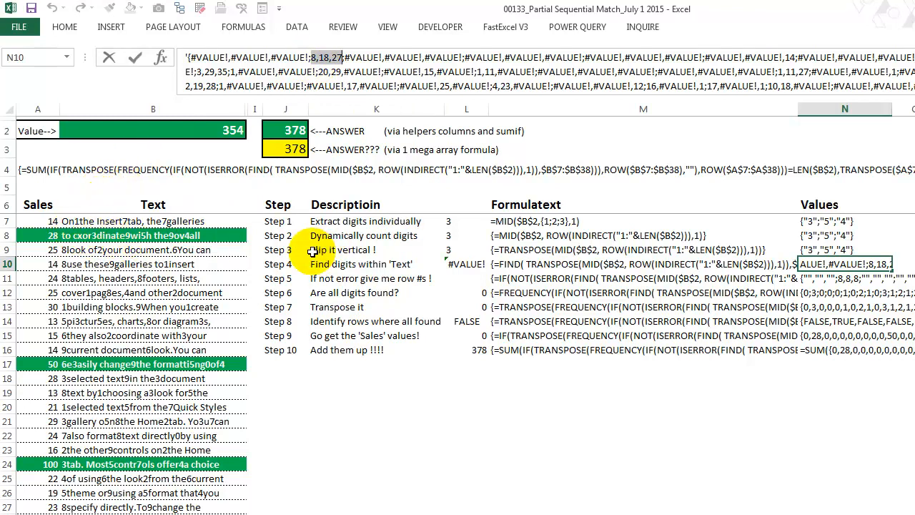
pyautogui.press('Escape')
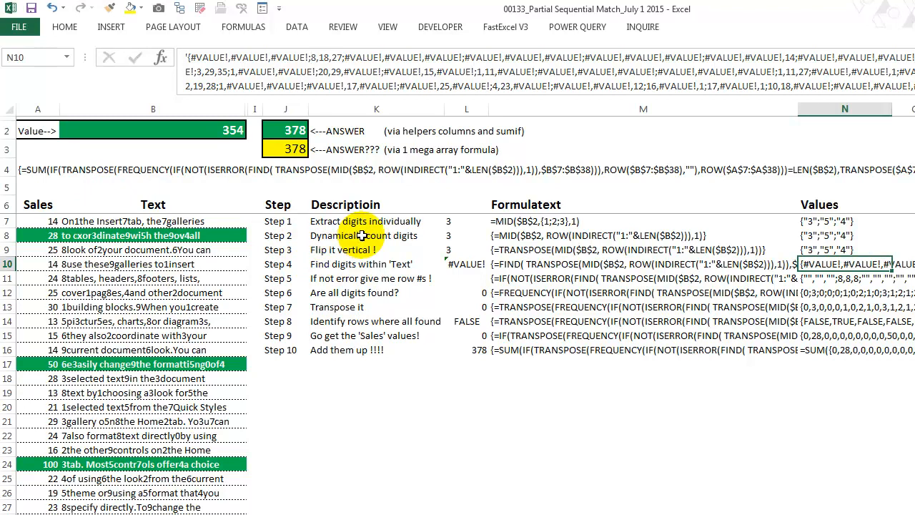
# Evaluate both the find_text and within_text arguments of FIND in L10, and cancel the edit to restore the array formula
pyautogui.click(462, 263)
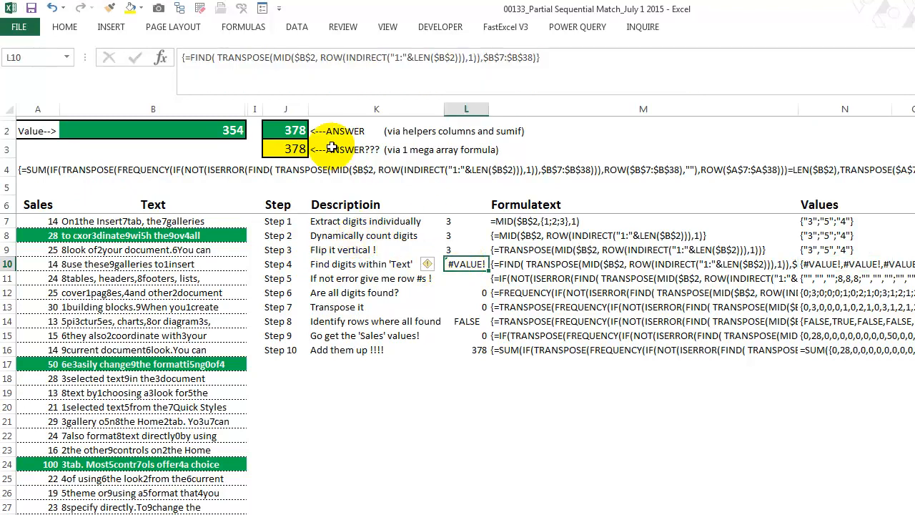
pyautogui.click(218, 59)
pyautogui.click(239, 110)
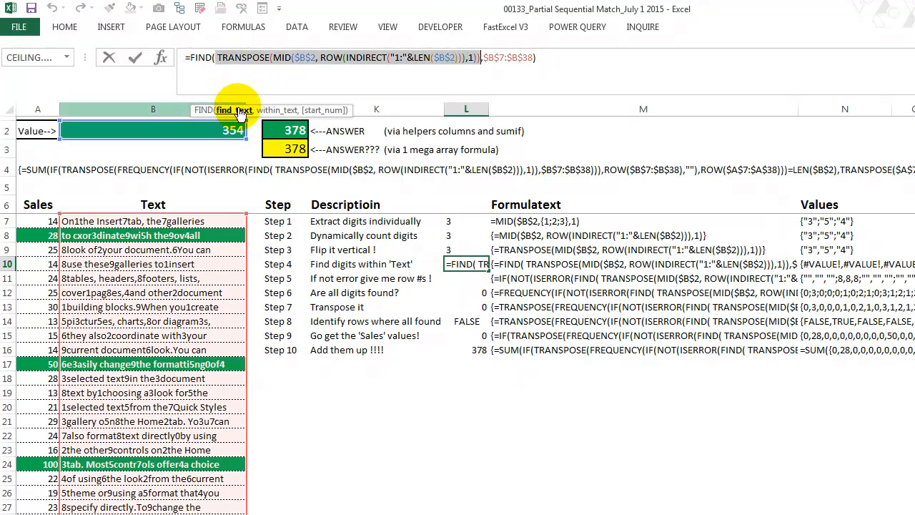
pyautogui.press('F9')
pyautogui.click(269, 110)
pyautogui.press('F9')
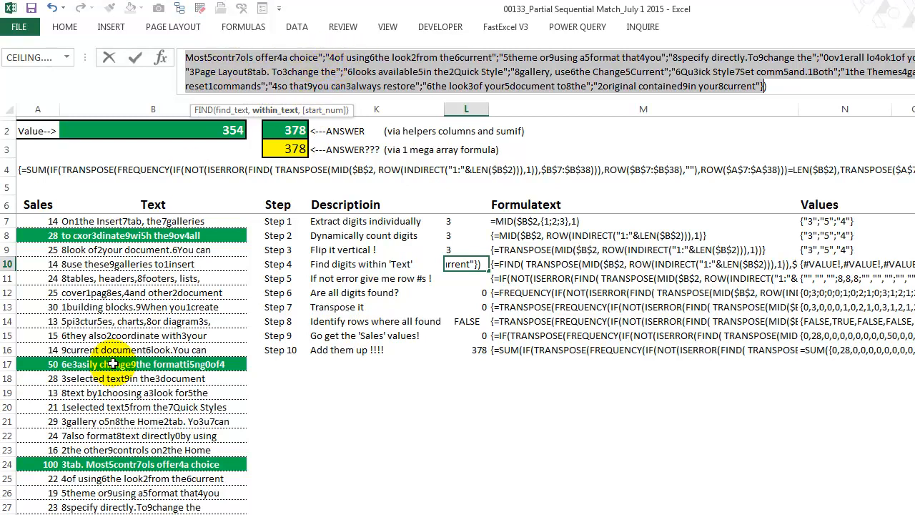
pyautogui.press('Escape')
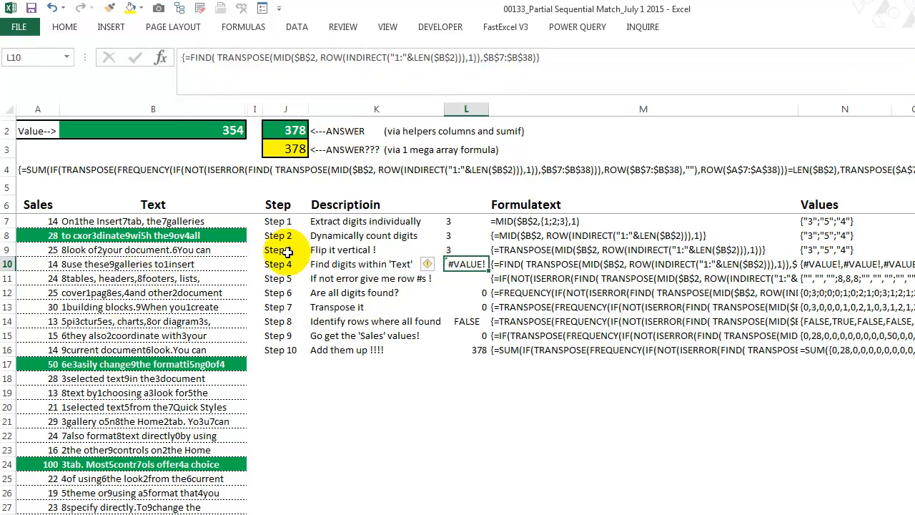
# Compare the Step 5 formula in L11, including its ISERROR value argument, with the Step 4 FIND formula in L10
pyautogui.click(346, 280)
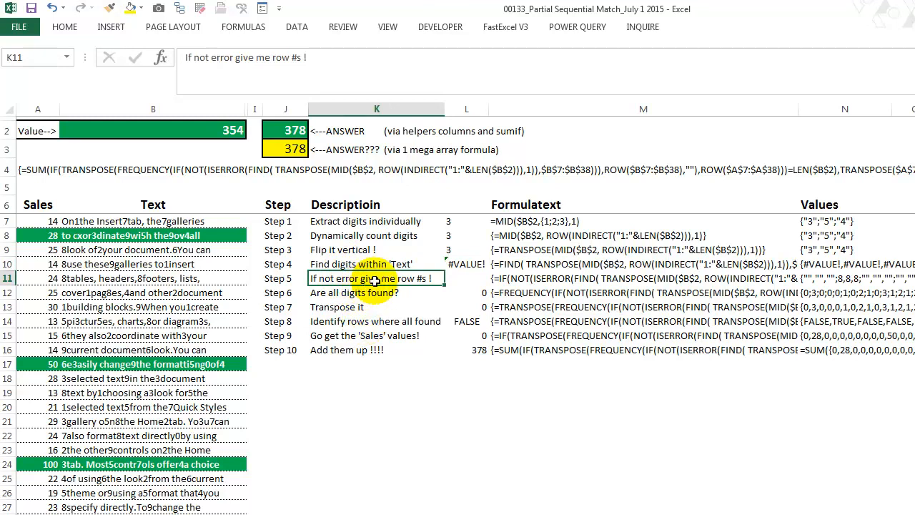
pyautogui.click(465, 279)
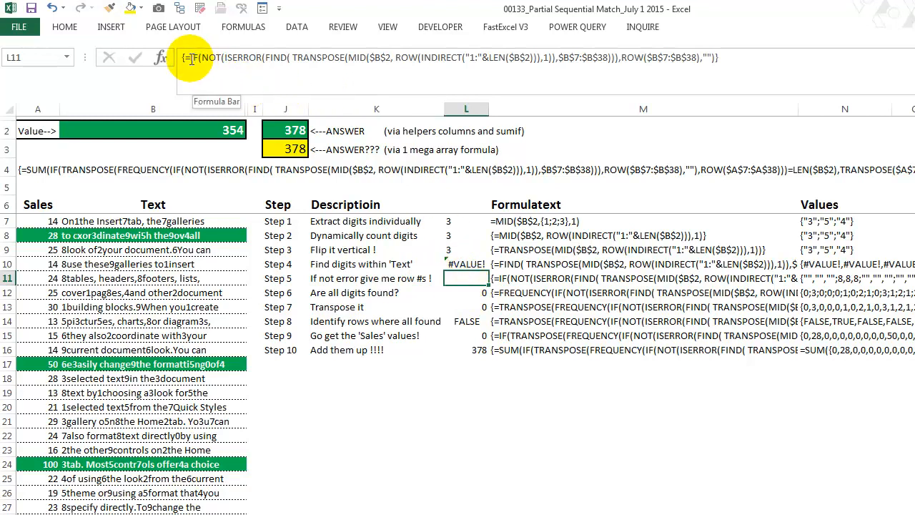
pyautogui.click(275, 57)
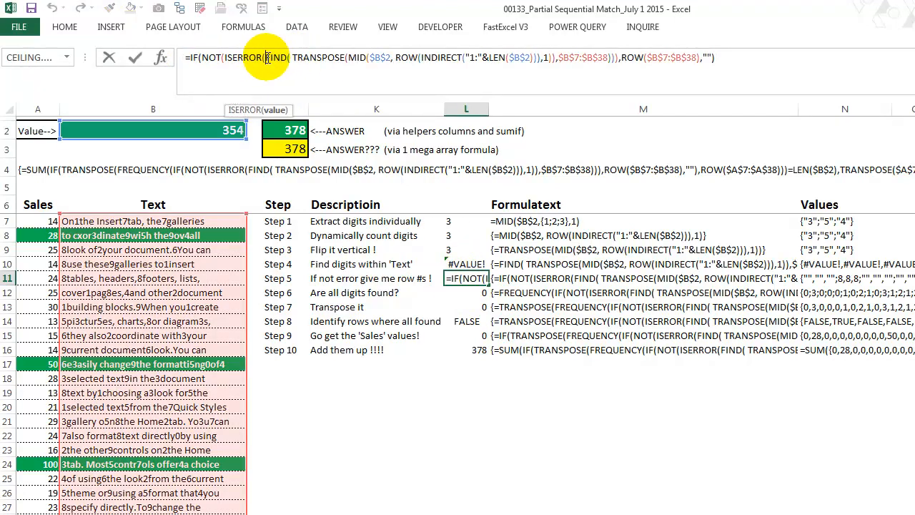
pyautogui.press('Escape')
pyautogui.click(466, 264)
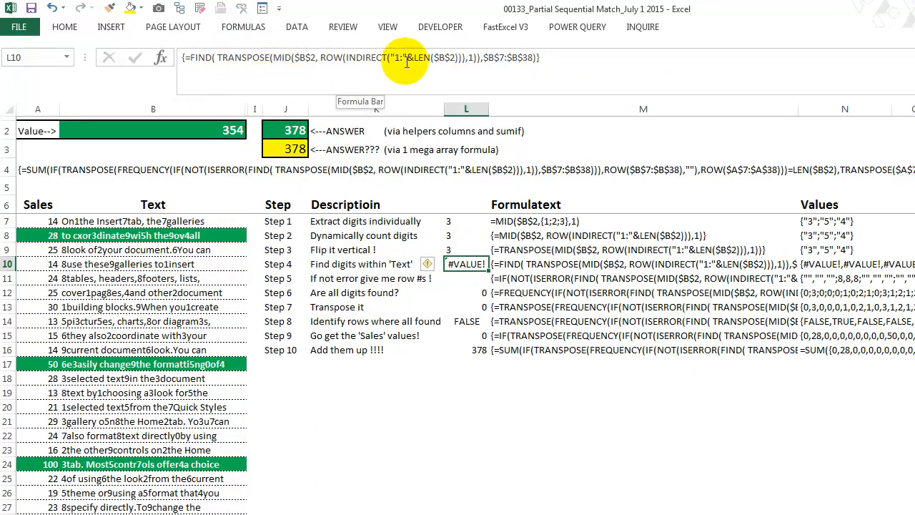
pyautogui.click(361, 280)
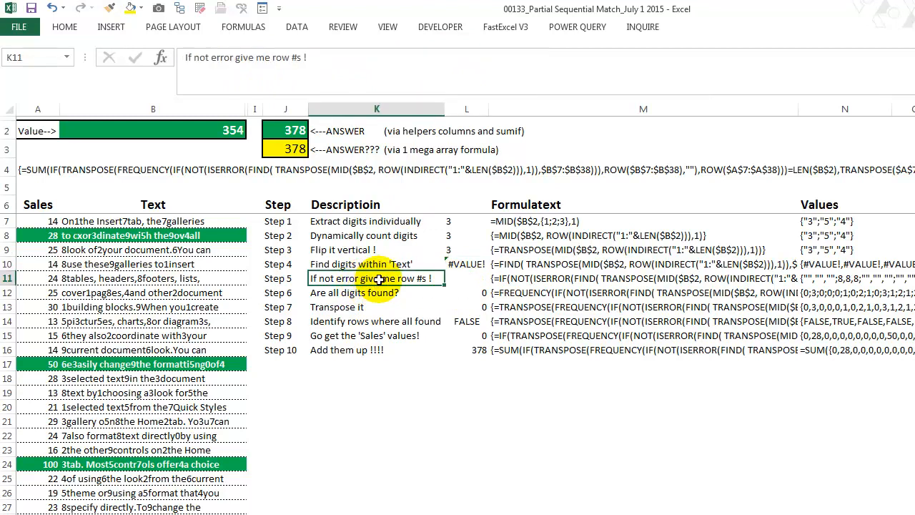
pyautogui.click(458, 263)
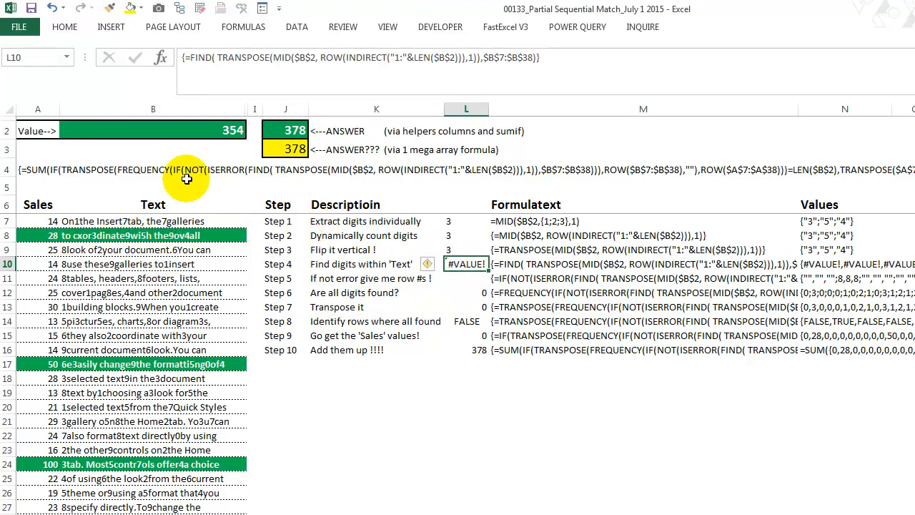
# Open the Step 5 formula in L11 and highlight IF's logical_test and value_if_true arguments without evaluating them
pyautogui.click(375, 280)
pyautogui.click(476, 279)
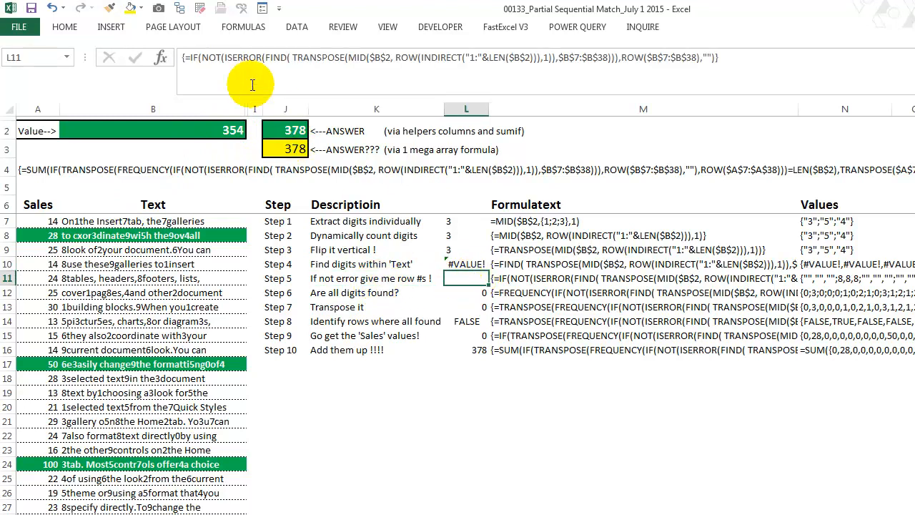
pyautogui.click(191, 58)
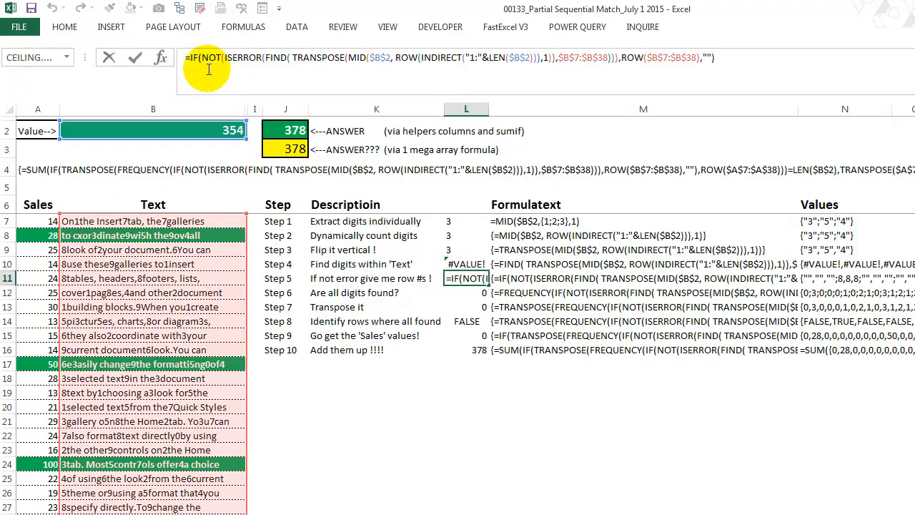
pyautogui.click(224, 110)
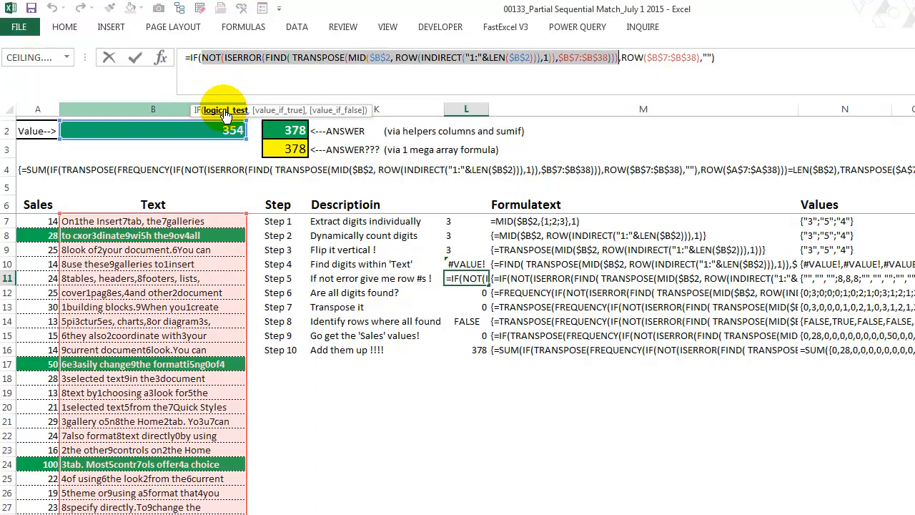
pyautogui.click(277, 110)
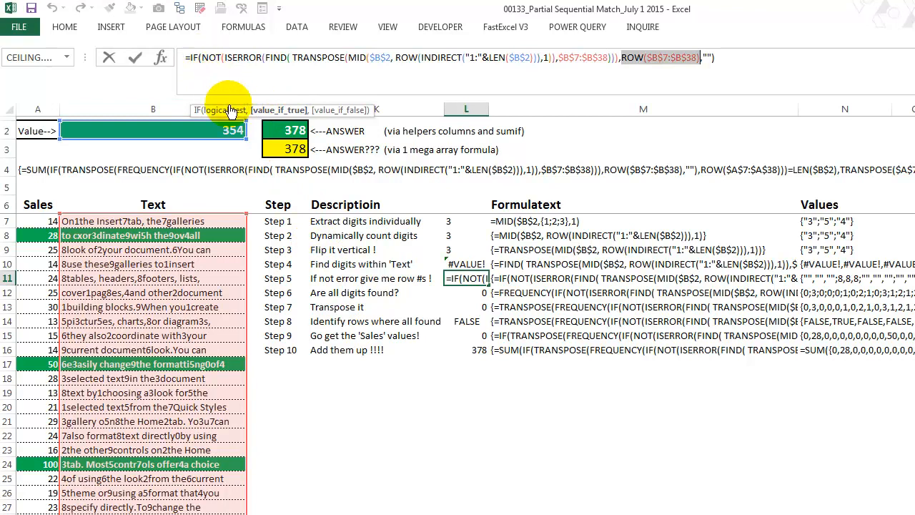
# Evaluate IF's logical_test argument in L11 to its array, and undo the evaluation to restore the NOT(ISERROR(FIND)) expression
pyautogui.click(202, 58)
pyautogui.click(242, 115)
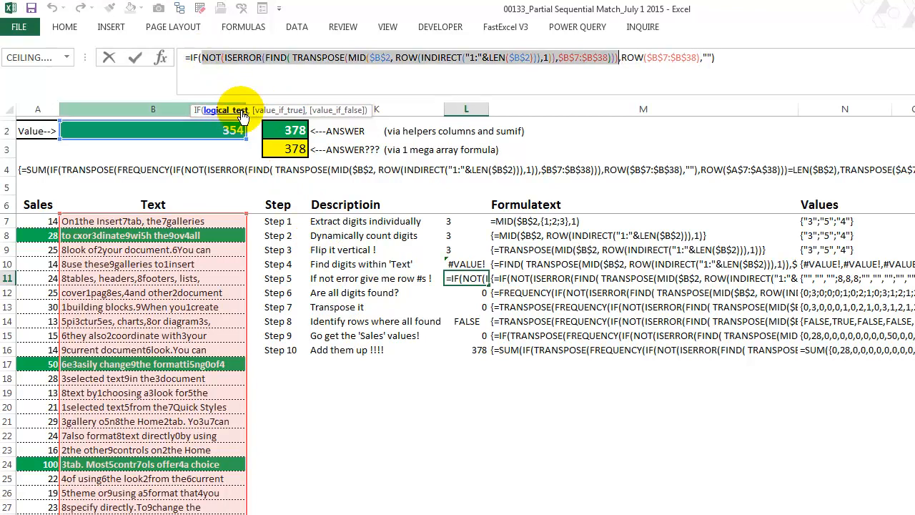
pyautogui.press('F9')
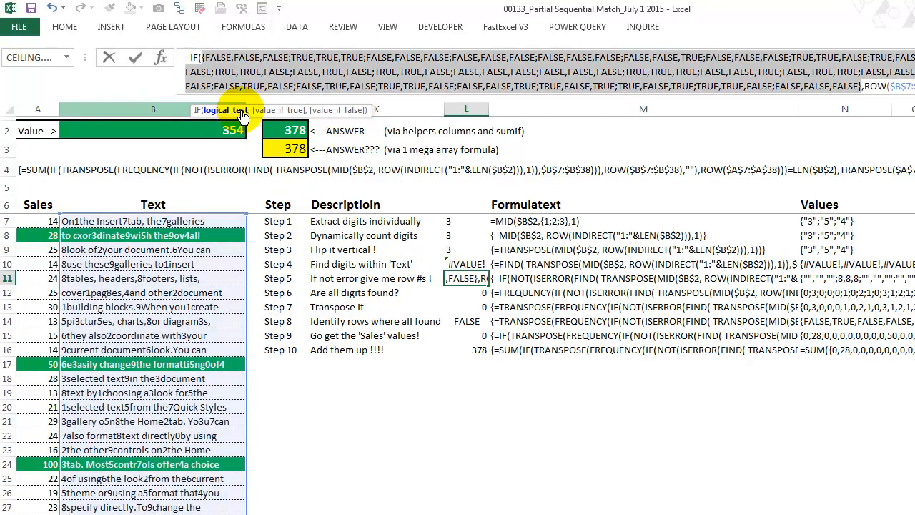
pyautogui.hotkey('ctrl', 'z')
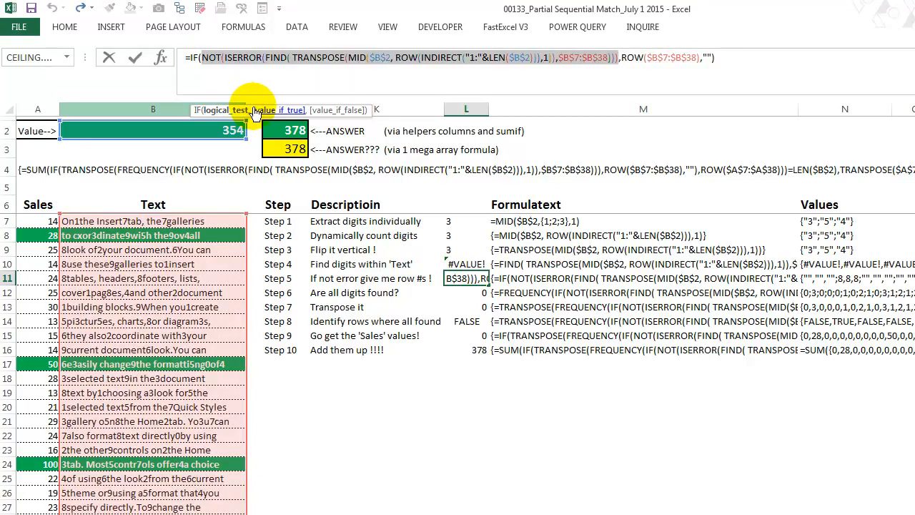
# Evaluate the entire Step 5 IF expression in L11 to examine its array of row numbers, and cancel the edit
pyautogui.click(193, 62)
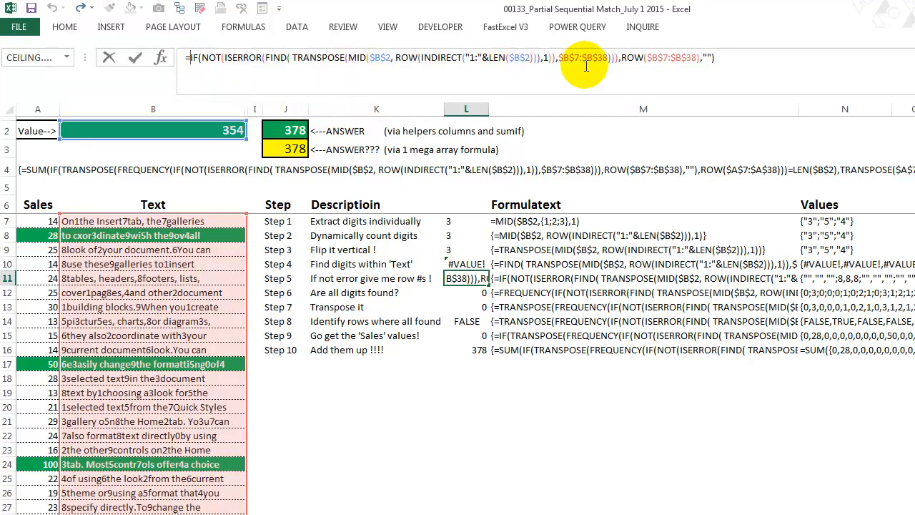
pyautogui.keyDown('shift'); pyautogui.click(731, 56); pyautogui.keyUp('shift')
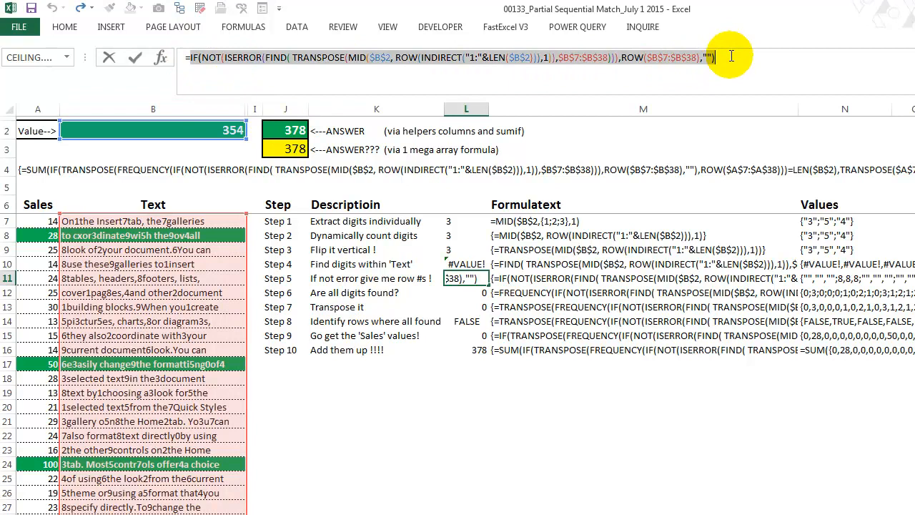
pyautogui.press('F9')
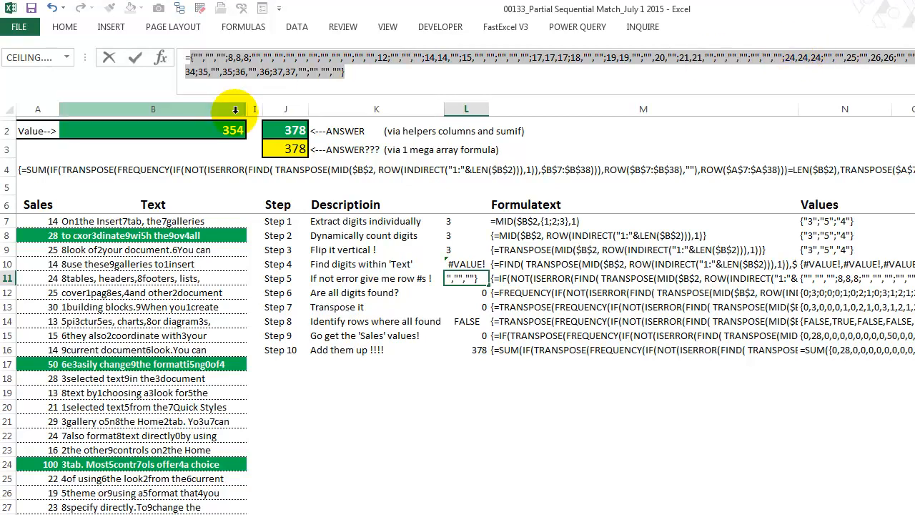
pyautogui.press('Escape')
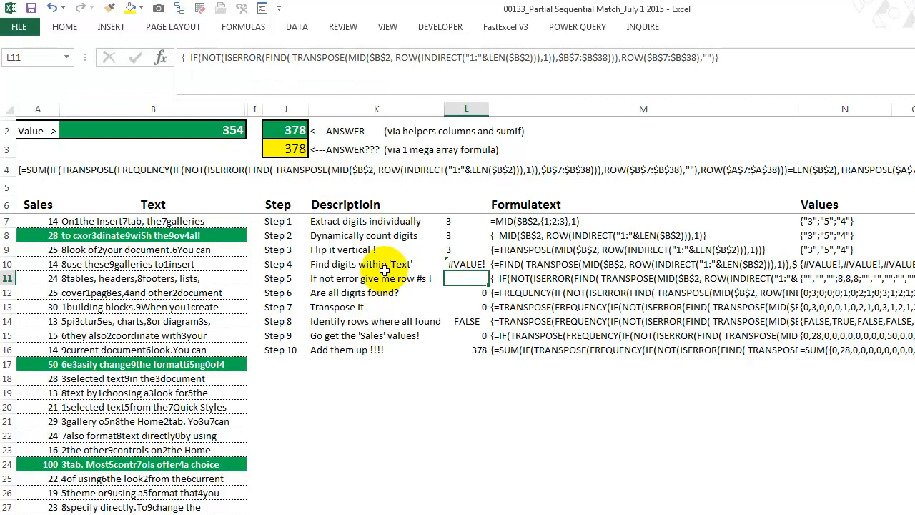
# Evaluate both the data_array and bins_array arguments of FREQUENCY in the Step 6 formula in L12
pyautogui.click(364, 293)
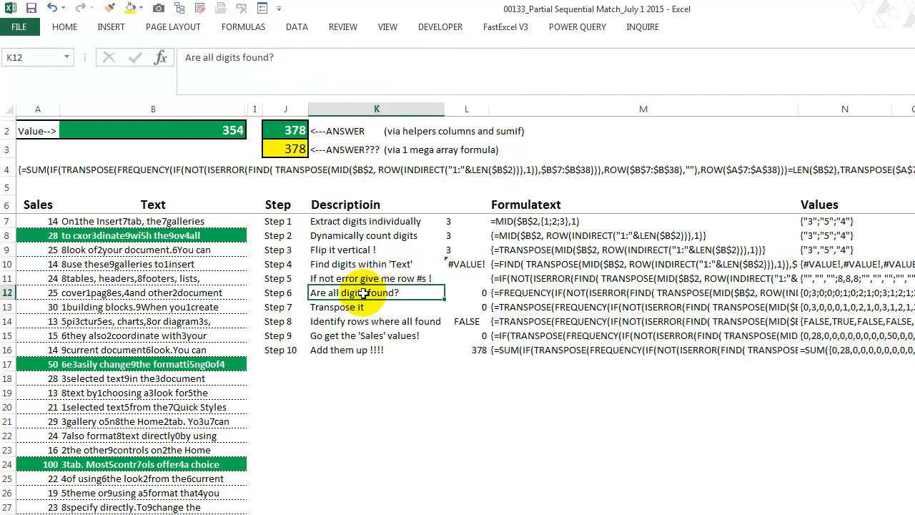
pyautogui.click(466, 294)
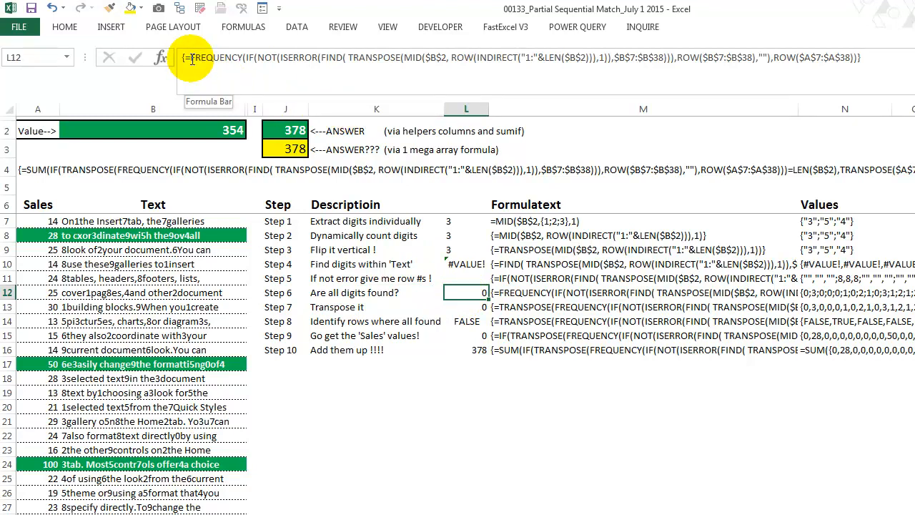
pyautogui.click(245, 60)
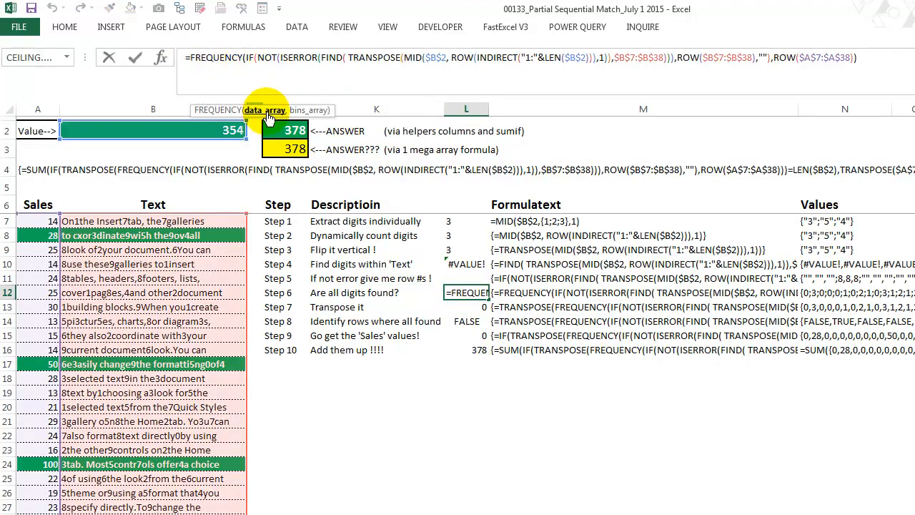
pyautogui.click(267, 111)
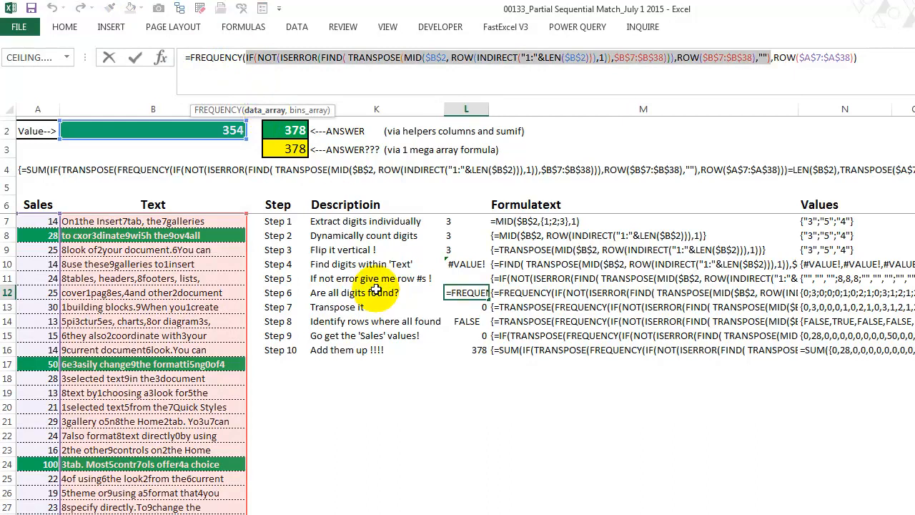
pyautogui.press('F9')
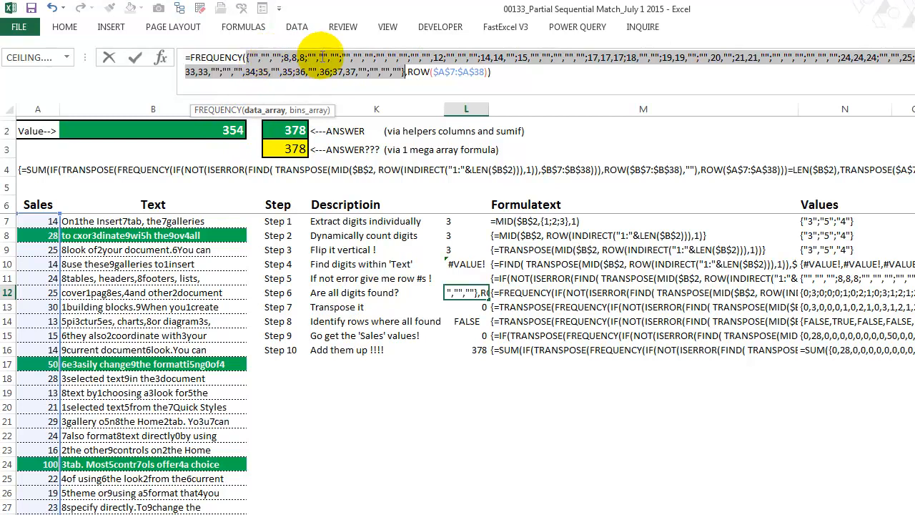
pyautogui.click(314, 111)
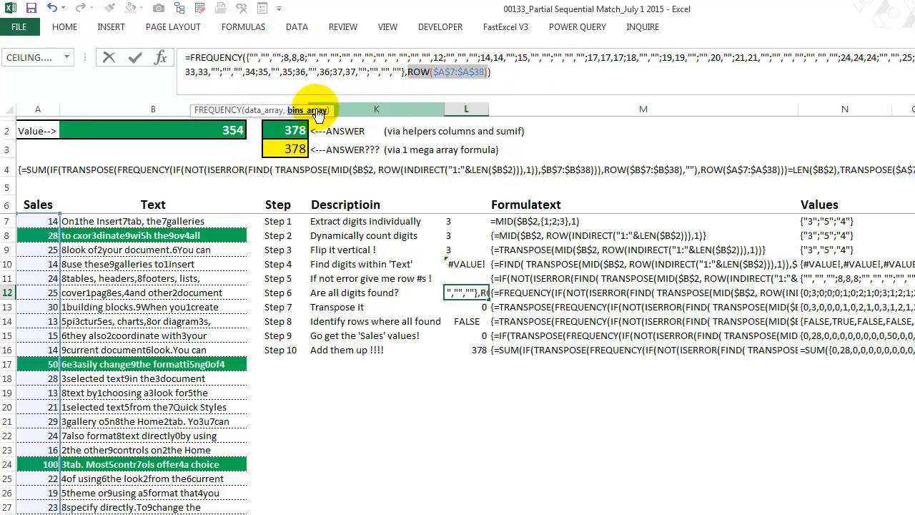
pyautogui.press('F9')
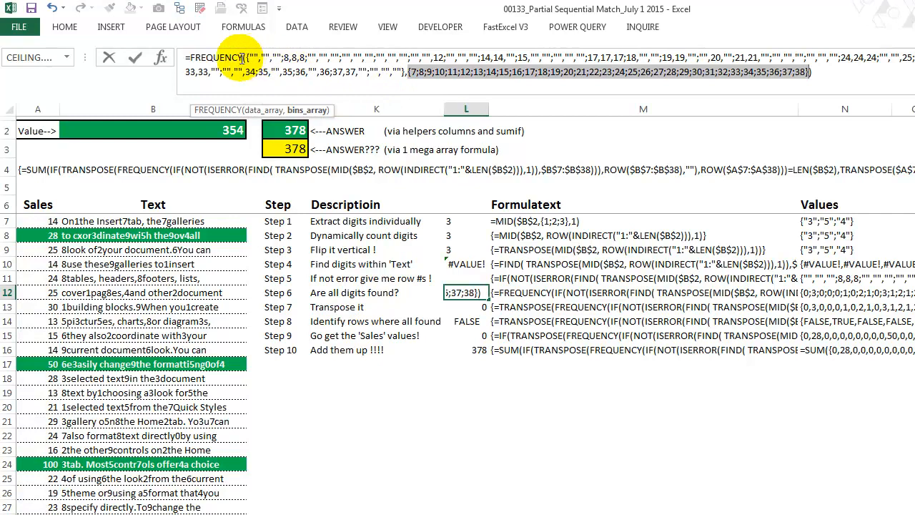
# Compare data_array's three blank entries and its 8,8,8 entries with the bins in L12, and cancel the edit
pyautogui.moveTo(251, 57); pyautogui.dragTo(274, 57)
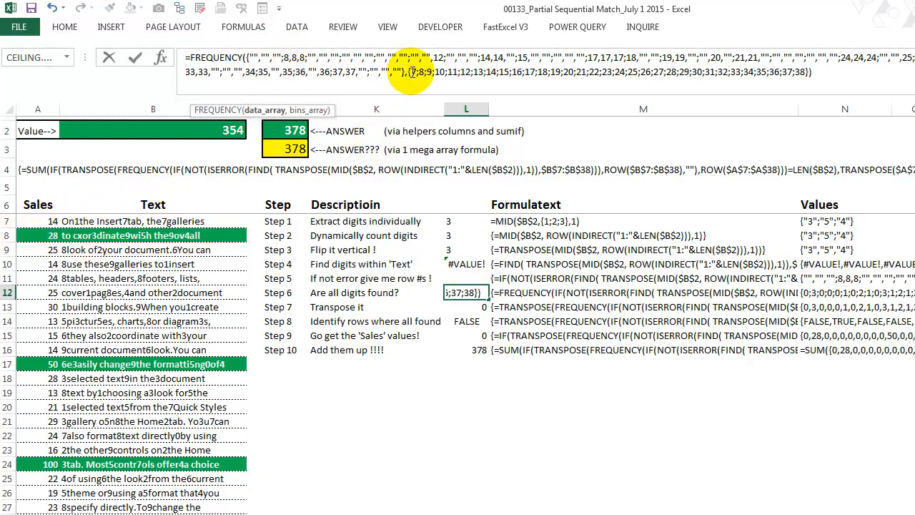
pyautogui.click(307, 109)
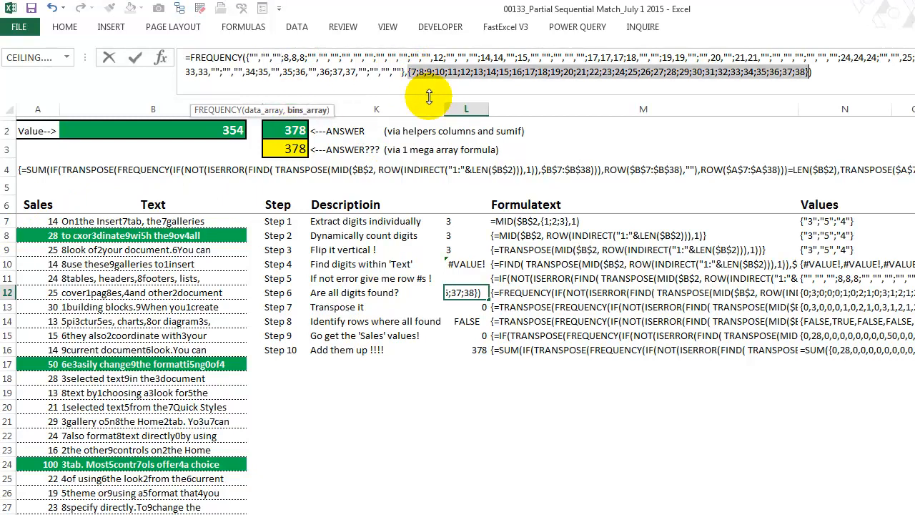
pyautogui.click(420, 77)
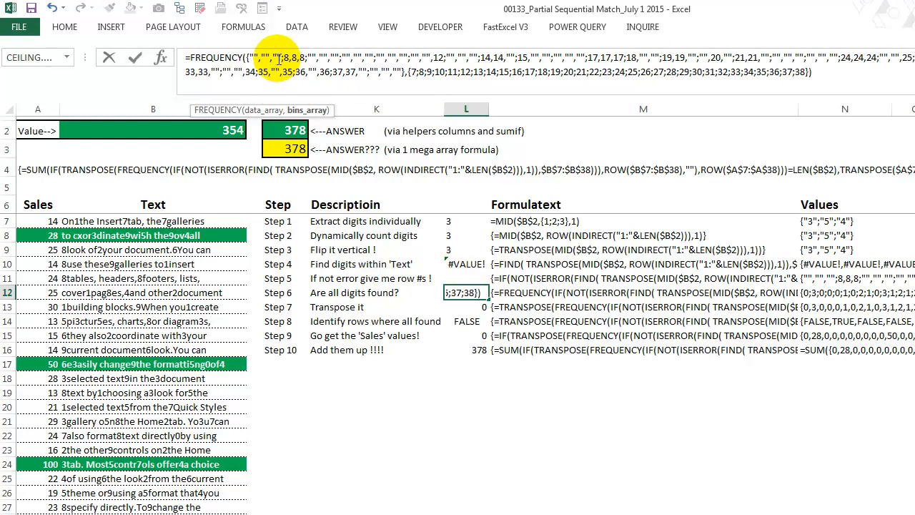
pyautogui.moveTo(281, 60); pyautogui.dragTo(245, 60)
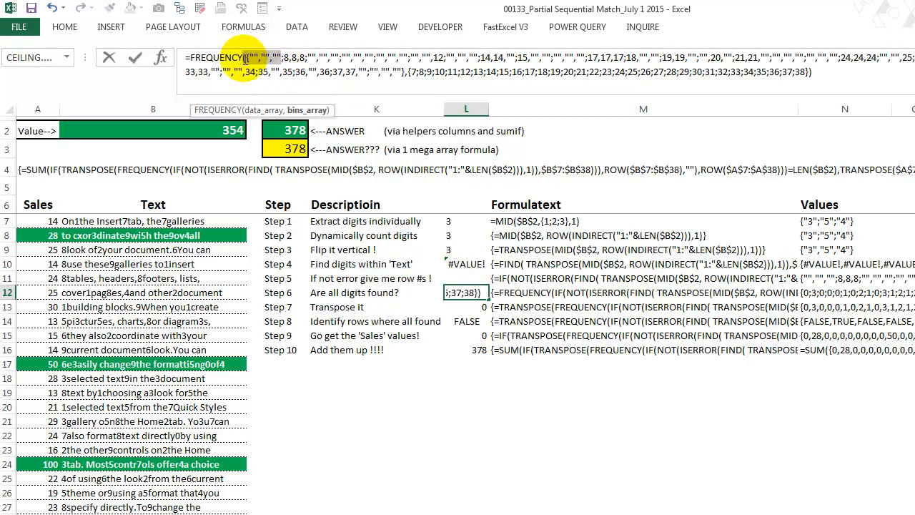
pyautogui.click(423, 72)
pyautogui.moveTo(305, 59); pyautogui.dragTo(284, 60)
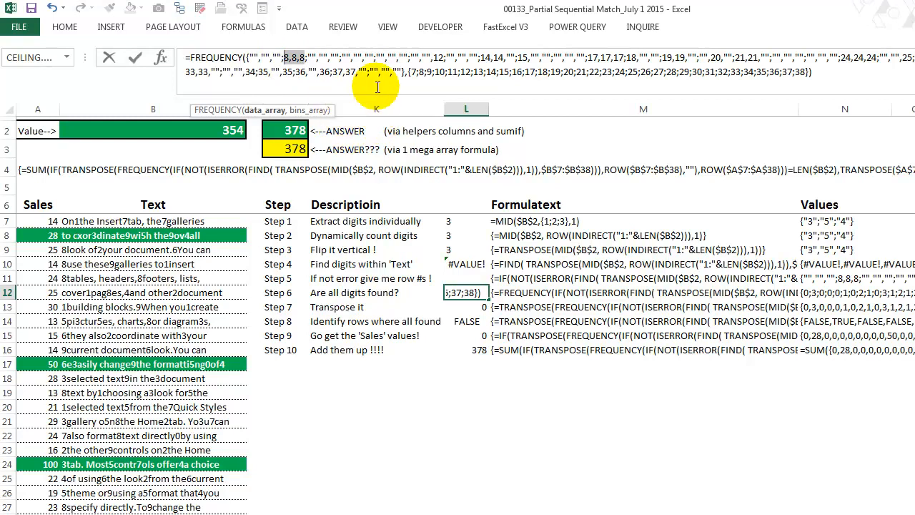
pyautogui.press('Escape')
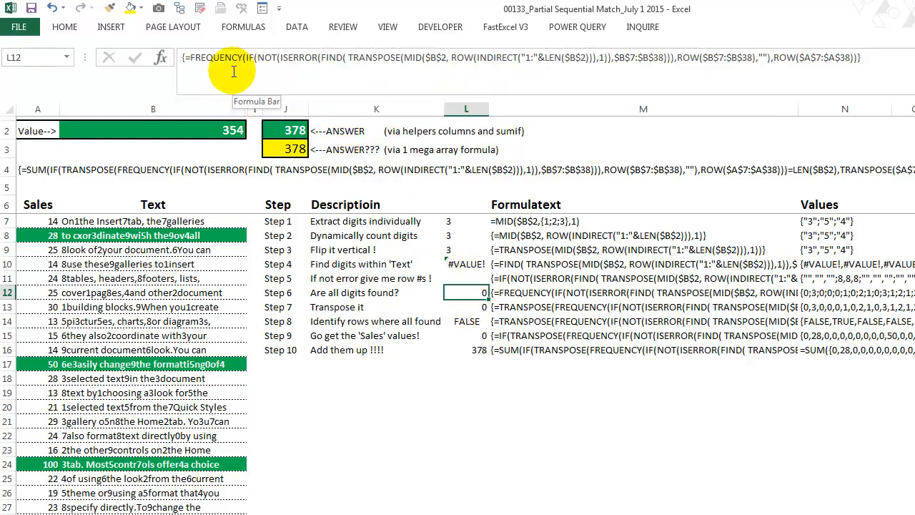
# Evaluate the entire Step 6 FREQUENCY formula in L12 twice to examine the digit counts per row, cancelling the edit each time
pyautogui.moveTo(864, 57); pyautogui.dragTo(49, 30)
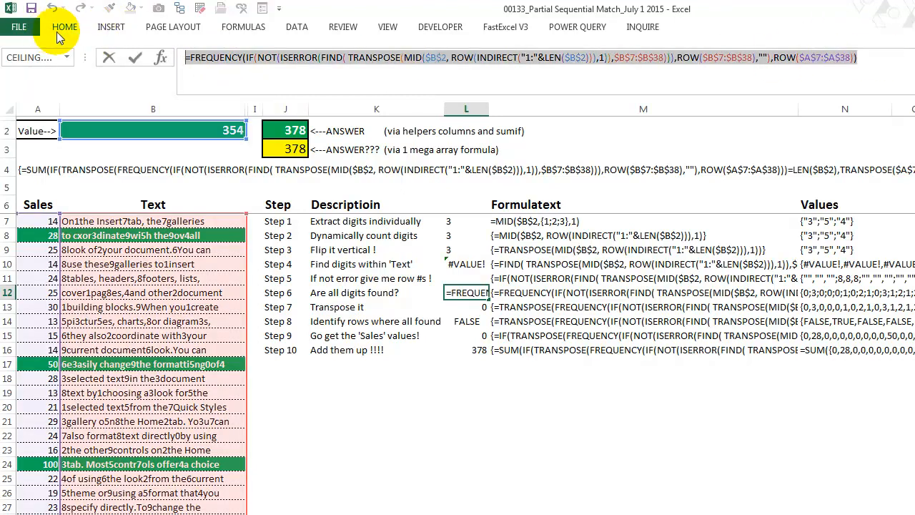
pyautogui.press('F9')
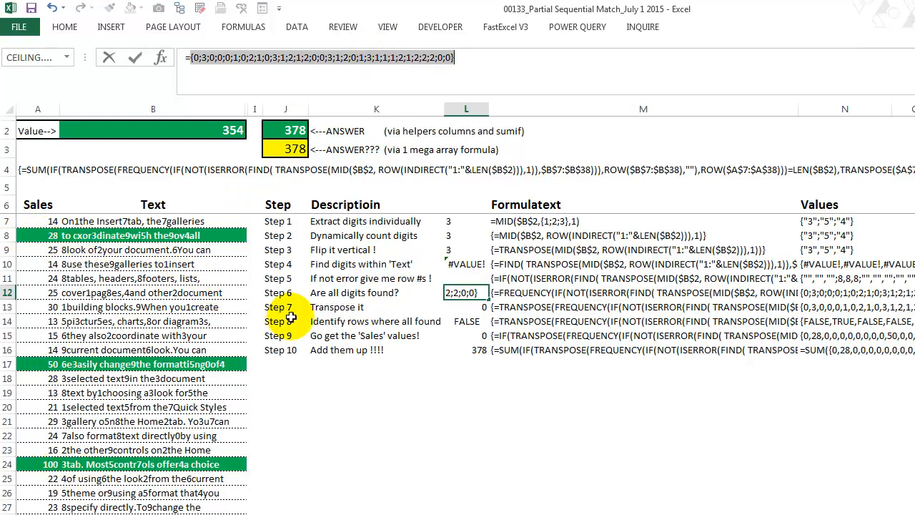
pyautogui.press('Escape')
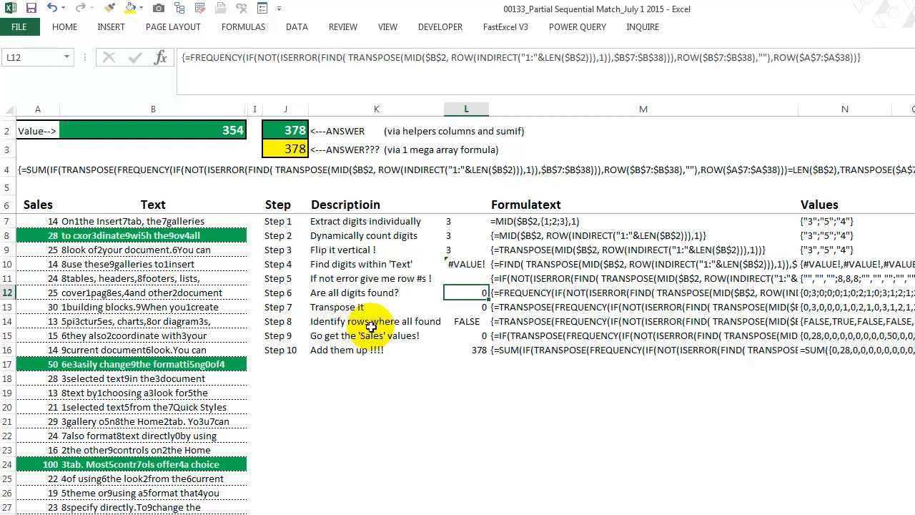
pyautogui.moveTo(874, 57); pyautogui.dragTo(126, 39)
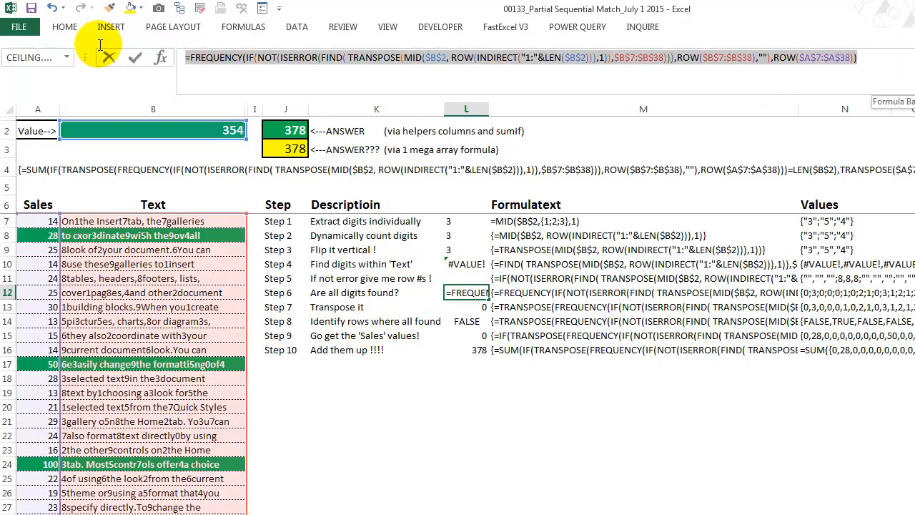
pyautogui.press('F9')
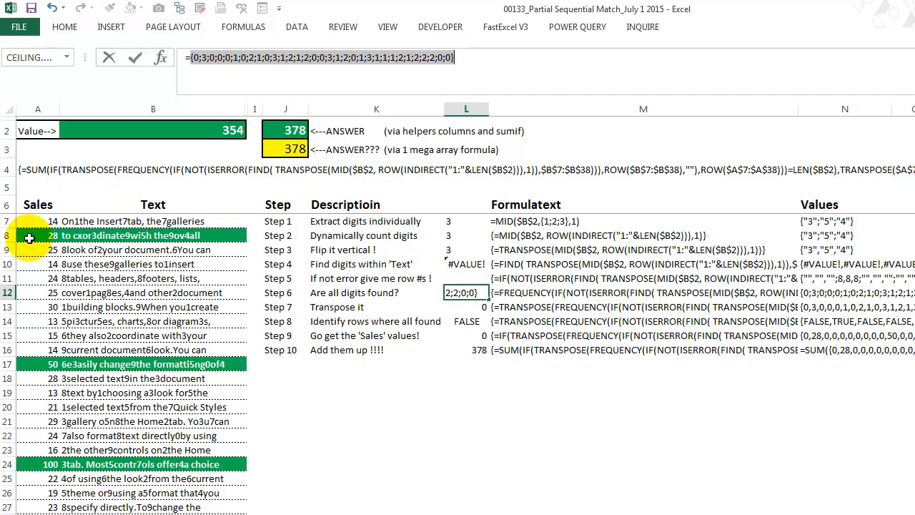
pyautogui.press('Escape')
# Evaluate the entire Step 7 TRANSPOSE formula in L13 and highlight the 3s for rows 17 and 29 in the array
pyautogui.click(471, 305)
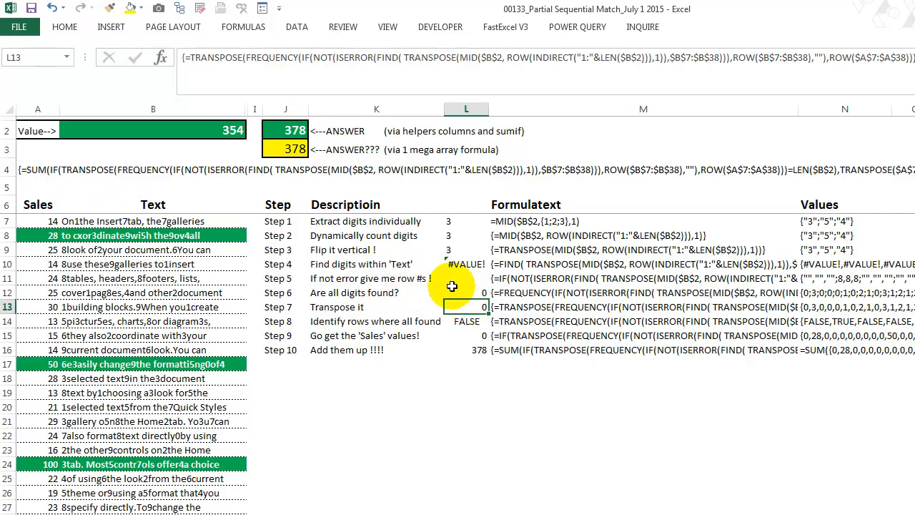
pyautogui.click(333, 306)
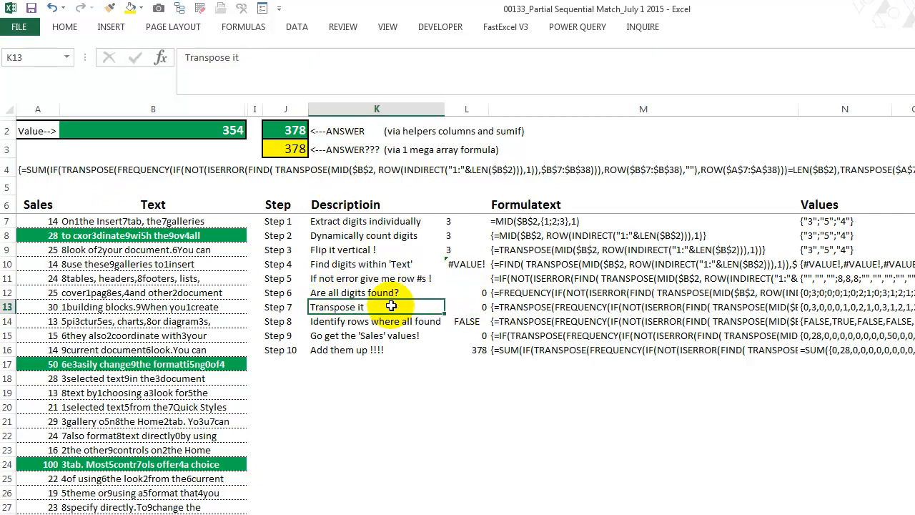
pyautogui.click(471, 306)
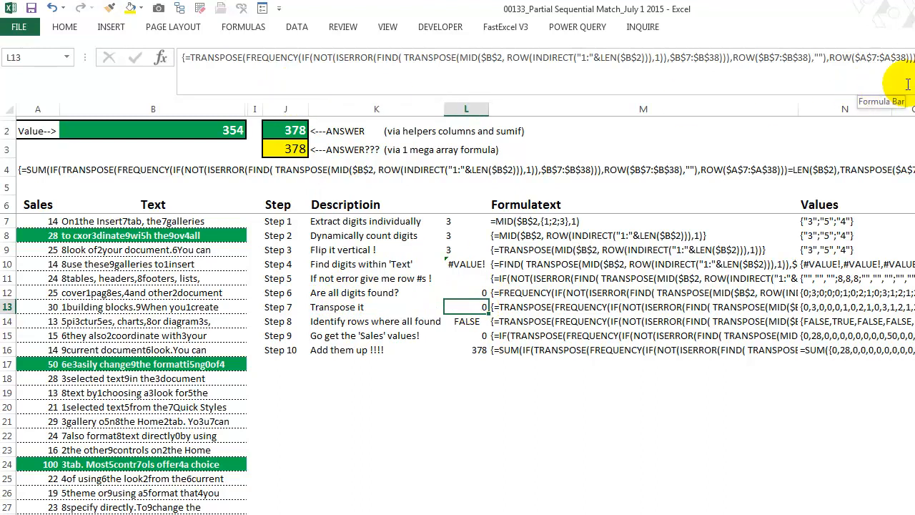
pyautogui.moveTo(913, 59); pyautogui.dragTo(186, 57)
pyautogui.press('F9')
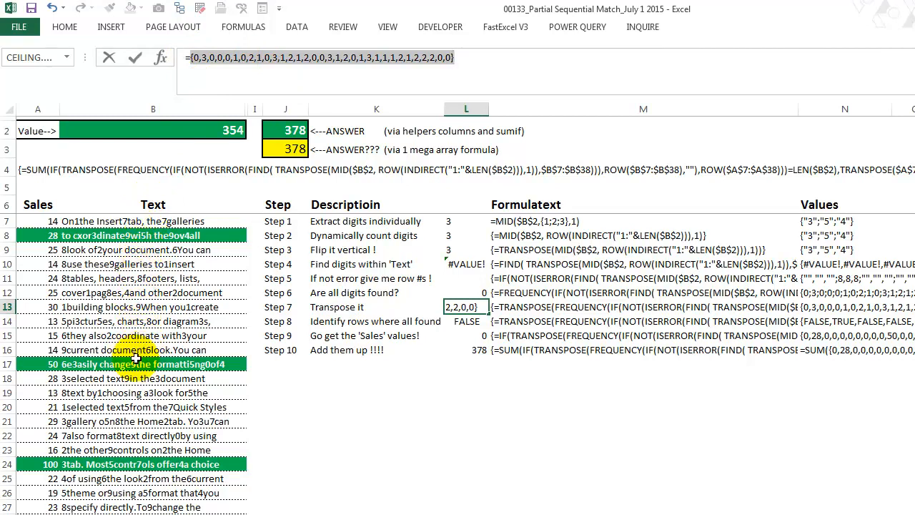
pyautogui.click(274, 60)
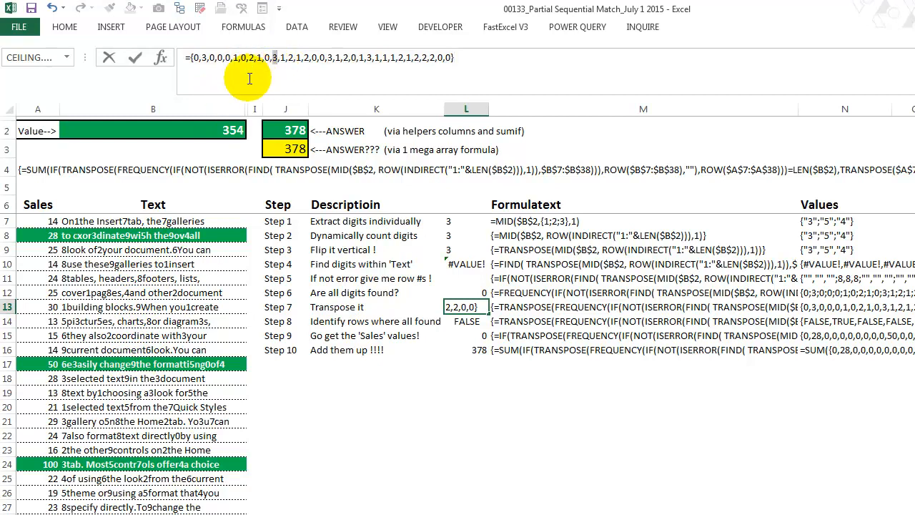
pyautogui.click(368, 59)
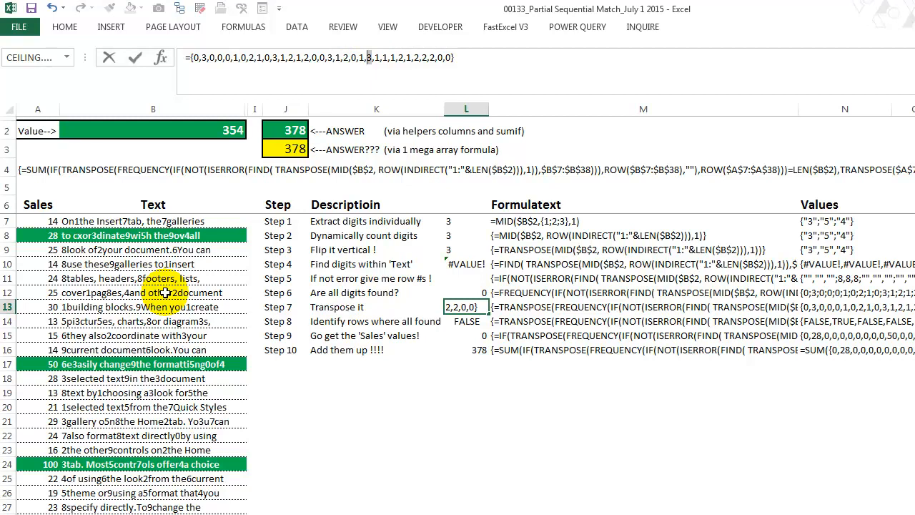
# Cancel the L13 edit and evaluate TRANSPOSE's array argument in the Step 8 formula in L14
pyautogui.press('Escape')
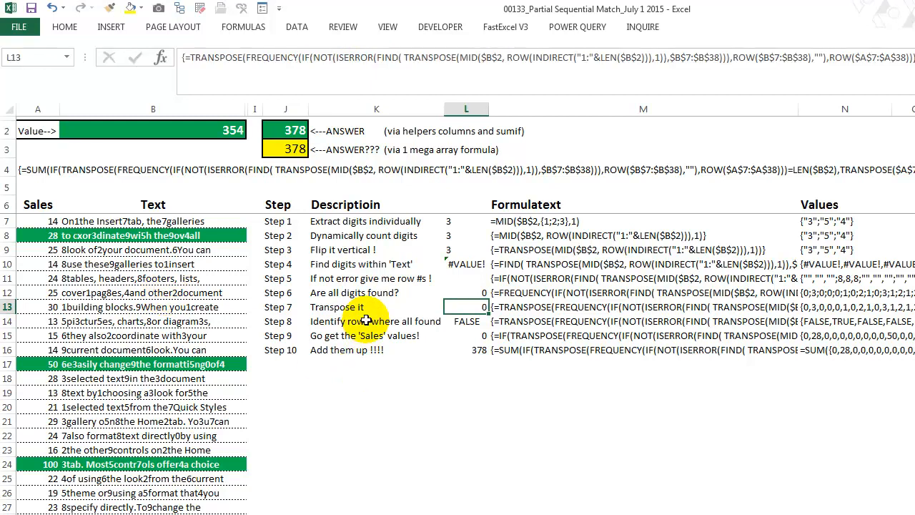
pyautogui.click(366, 320)
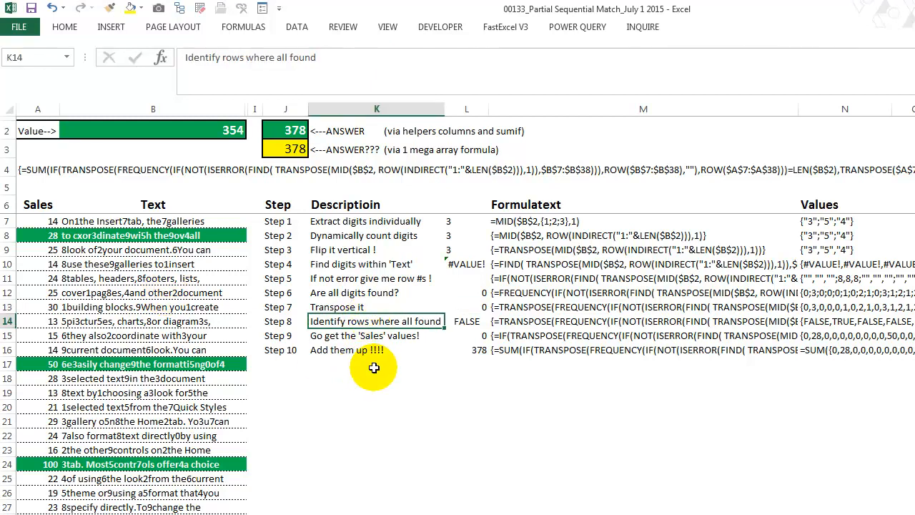
pyautogui.click(465, 319)
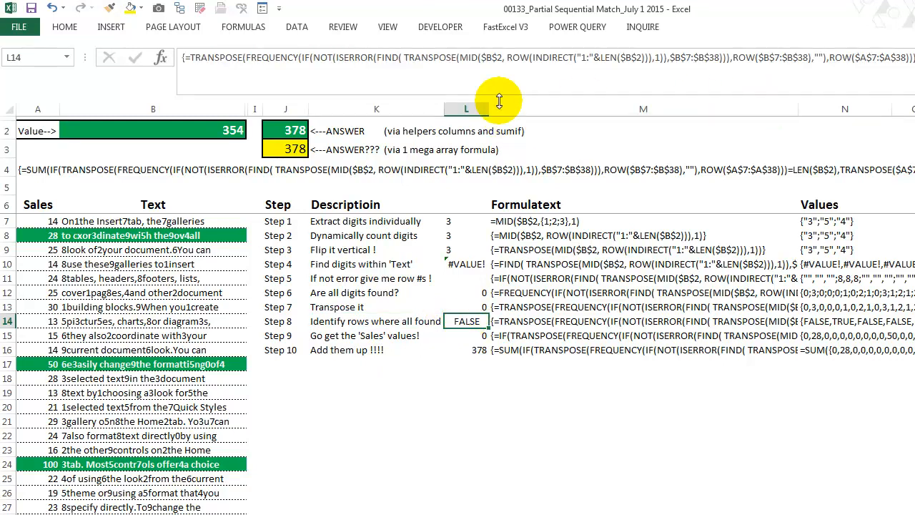
pyautogui.click(247, 57)
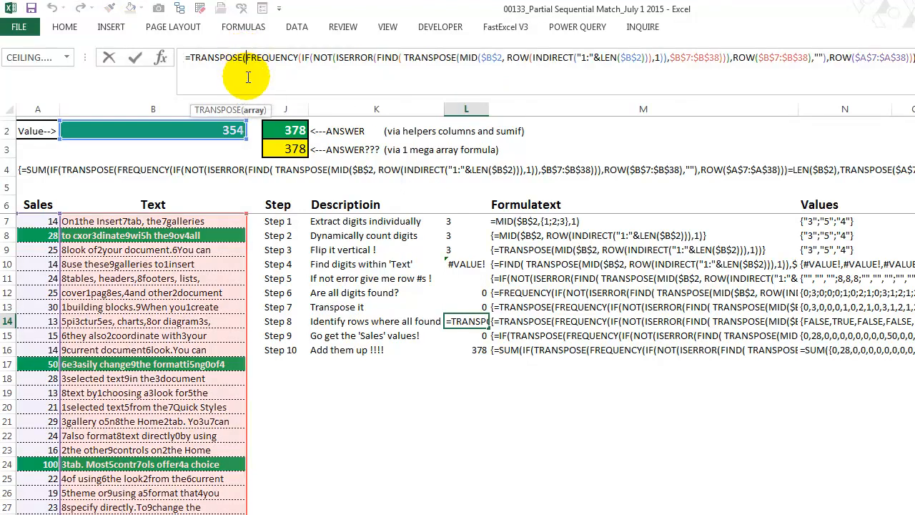
pyautogui.click(253, 112)
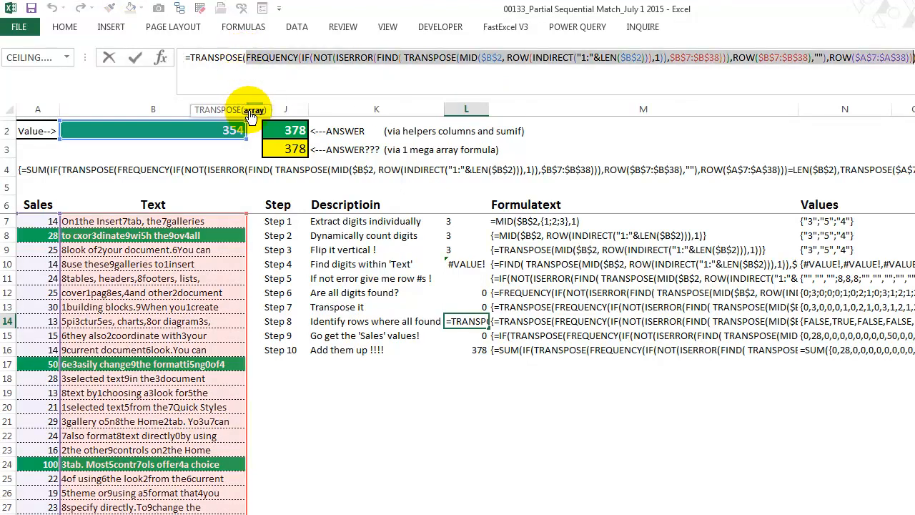
pyautogui.press('F9')
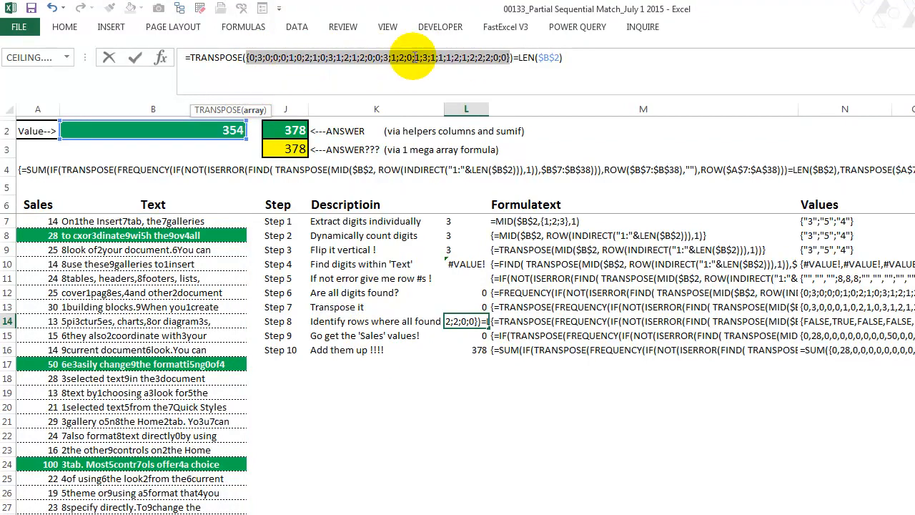
# Evaluate LEN($B$2) and the entire Step 8 comparison in L14 to identify the matching rows, and cancel the edit
pyautogui.click(516, 60)
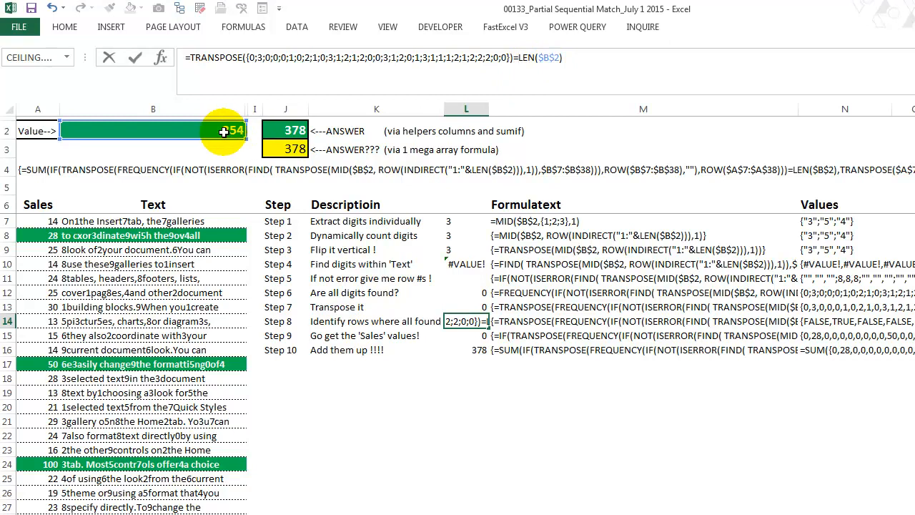
pyautogui.moveTo(518, 58); pyautogui.dragTo(576, 57)
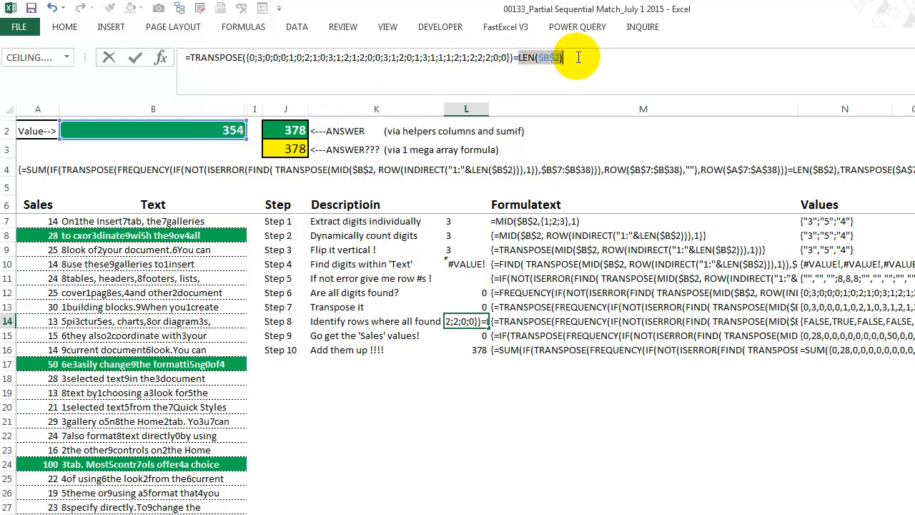
pyautogui.press('F9')
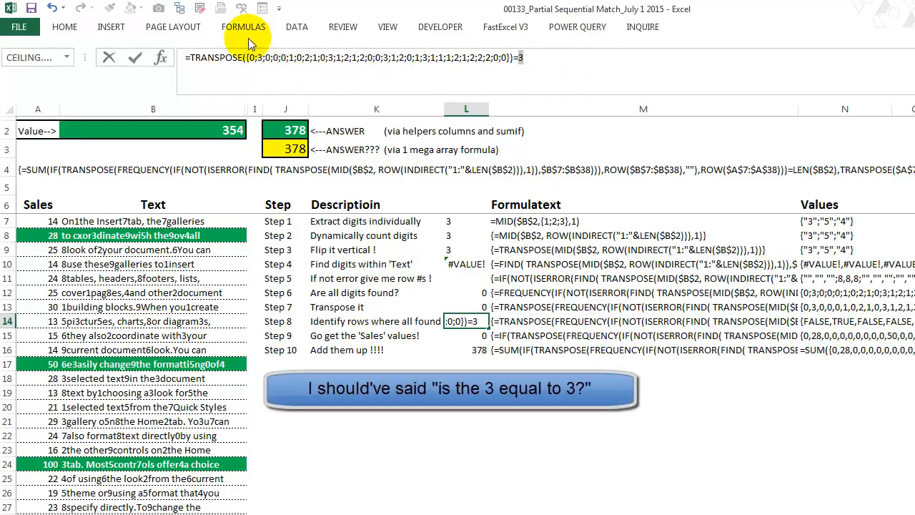
pyautogui.moveTo(534, 58); pyautogui.dragTo(187, 57)
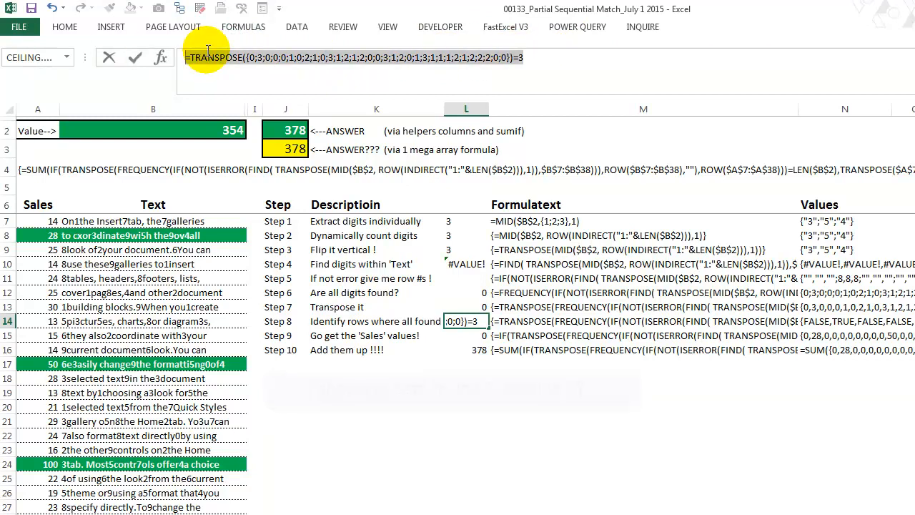
pyautogui.press('F9')
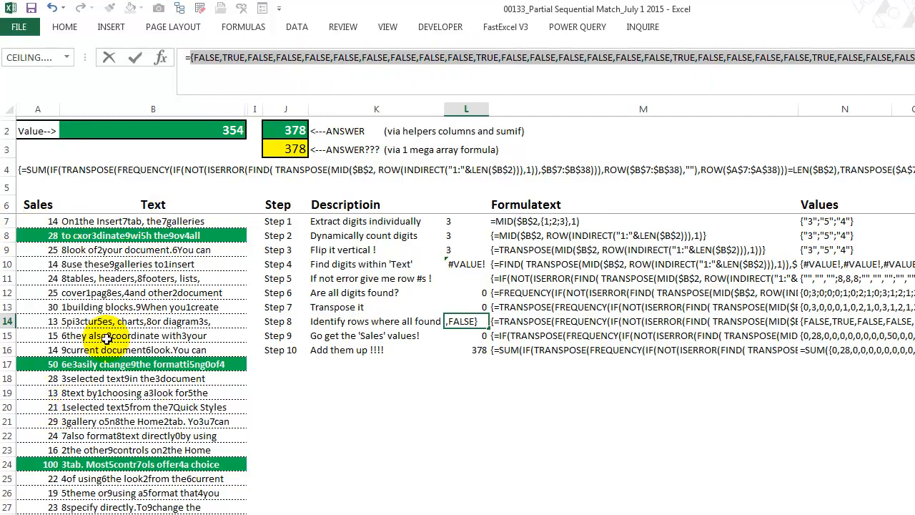
pyautogui.press('Escape')
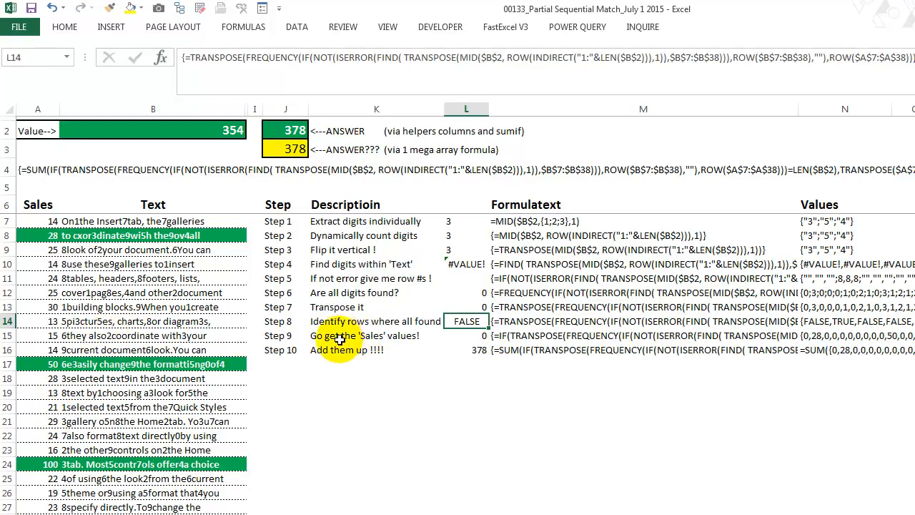
# Evaluate the logical_test argument of IF in the Step 9 formula in L15
pyautogui.click(343, 335)
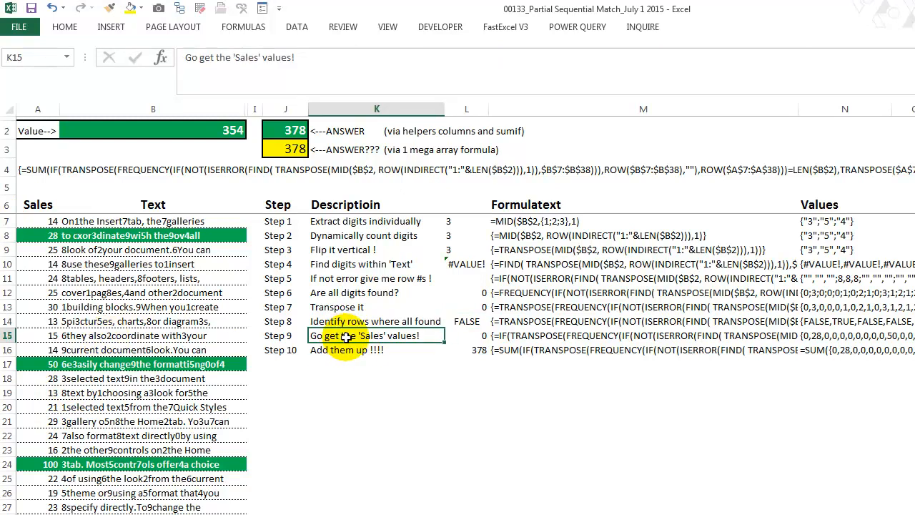
pyautogui.click(473, 336)
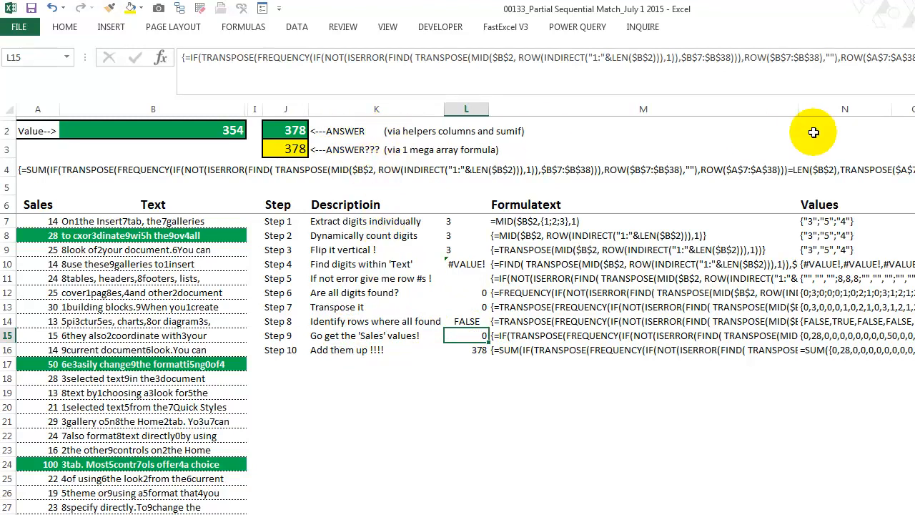
pyautogui.click(191, 57)
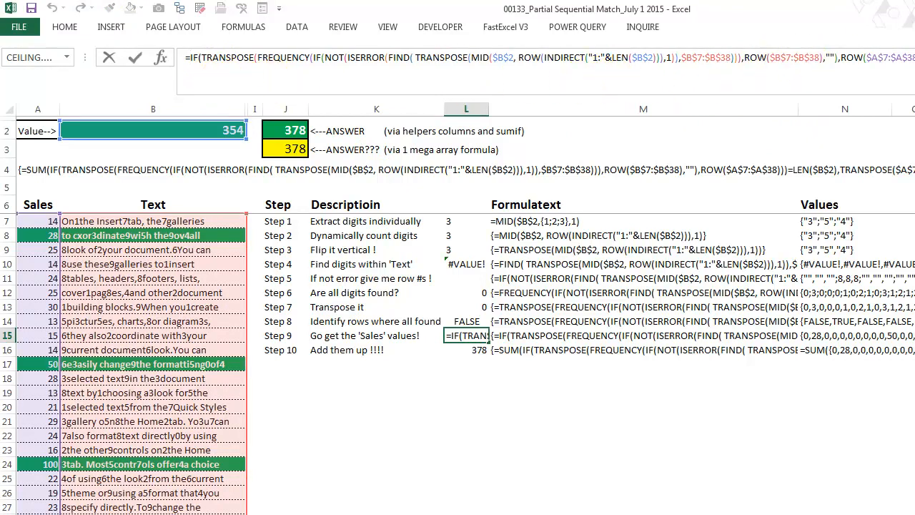
pyautogui.press('Right')
pyautogui.press('Right')
pyautogui.press('Right')
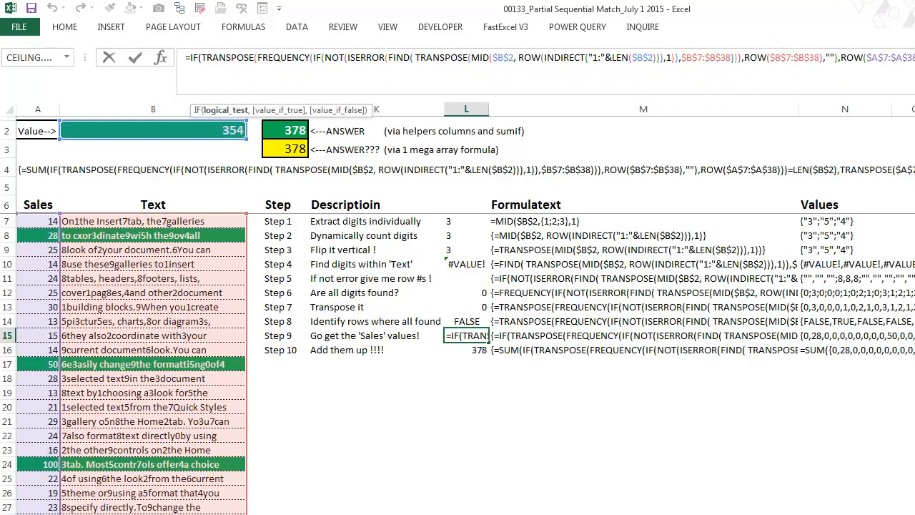
pyautogui.click(216, 110)
pyautogui.press('F9')
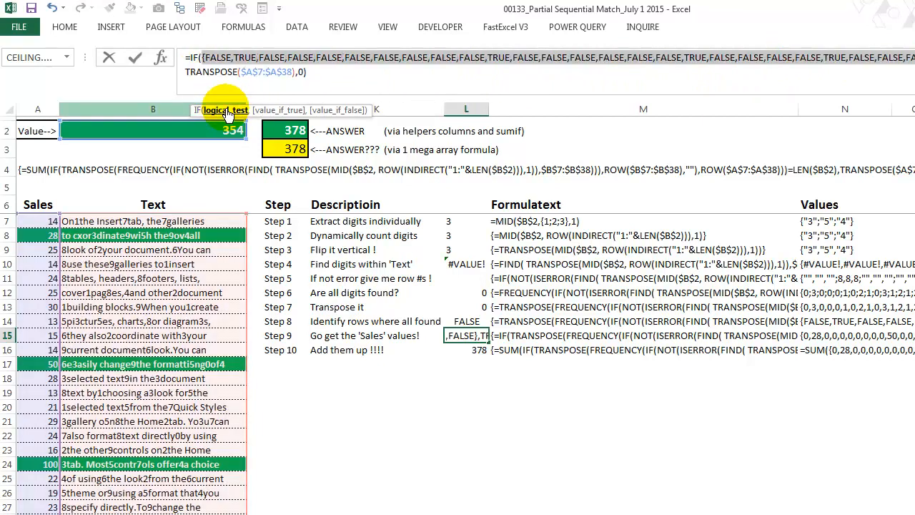
# Evaluate the value_if_true argument TRANSPOSE($A$7:$A$38) in the Step 9 formula to list the Sales values
pyautogui.click(242, 71)
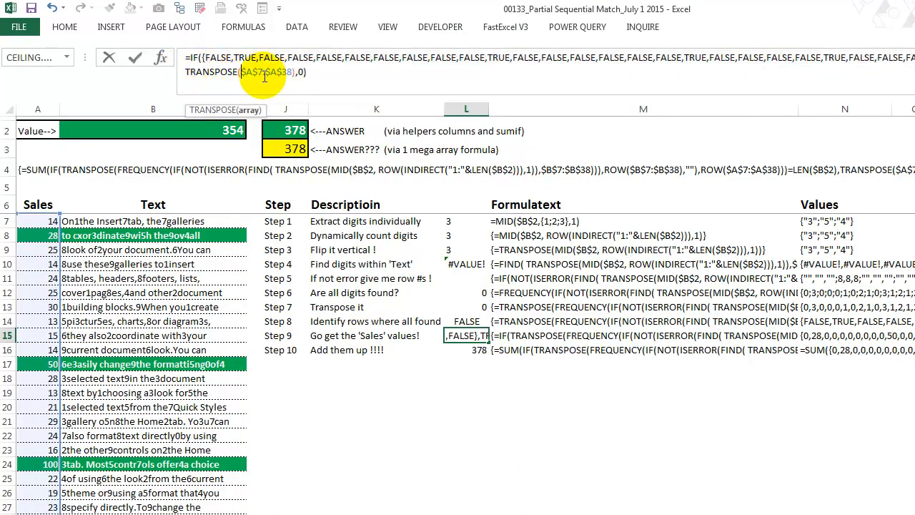
pyautogui.moveTo(186, 72); pyautogui.dragTo(285, 76)
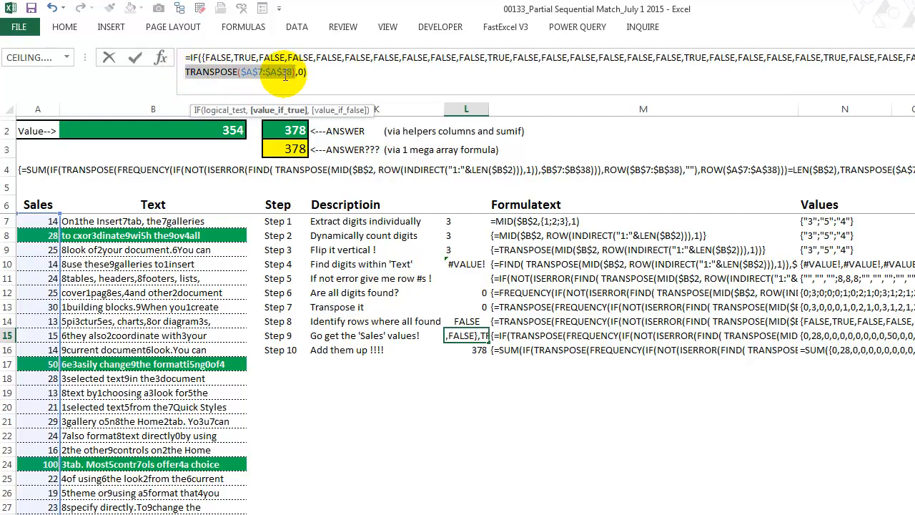
pyautogui.press('F9')
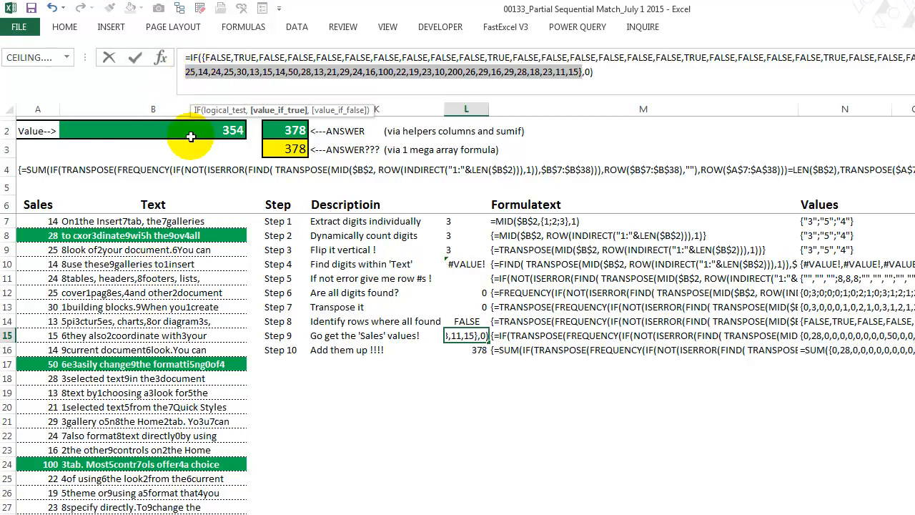
# Put the Sales array on its own line in L15's formula and match its entries with the TRUE values, cancelling the edit
pyautogui.click(191, 70)
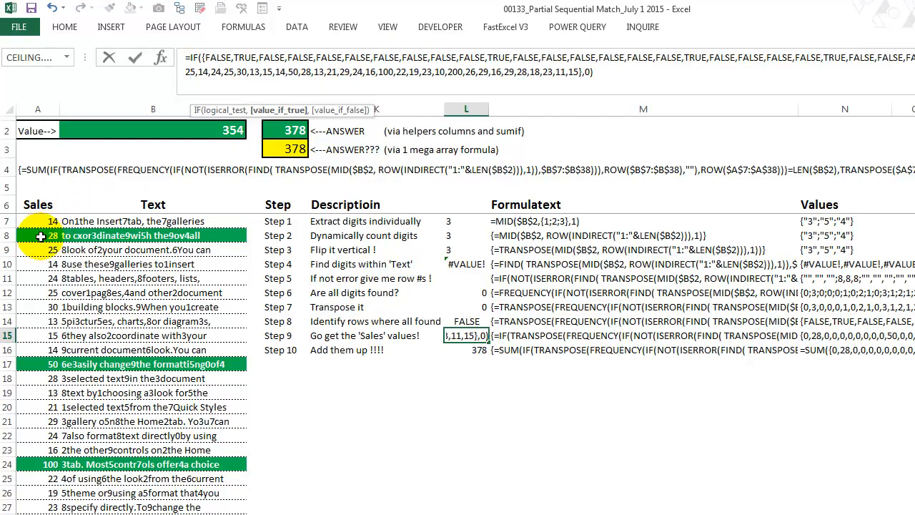
pyautogui.click(245, 57)
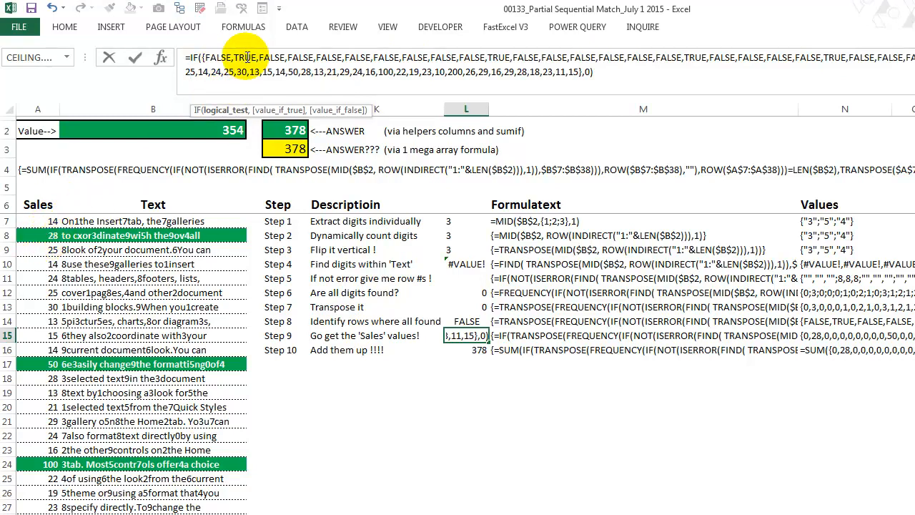
pyautogui.press('Down')
pyautogui.hotkey('alt', 'Return')
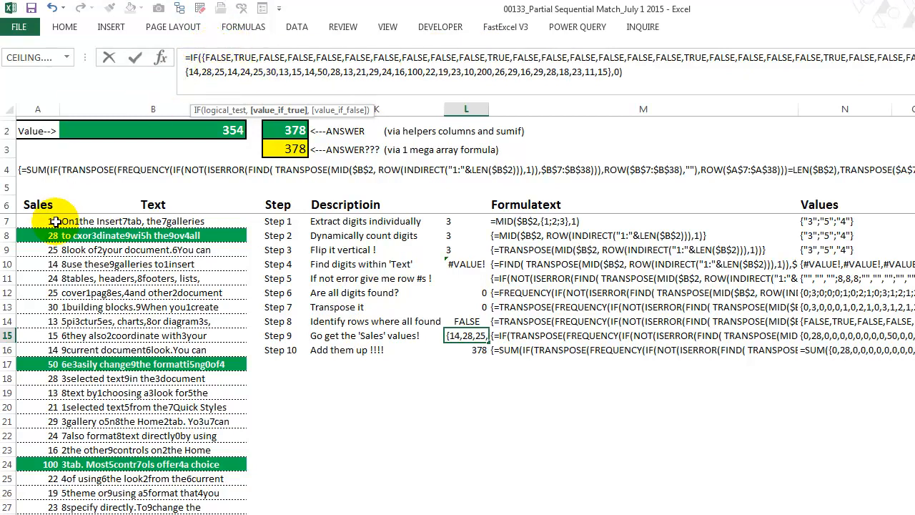
pyautogui.click(245, 57)
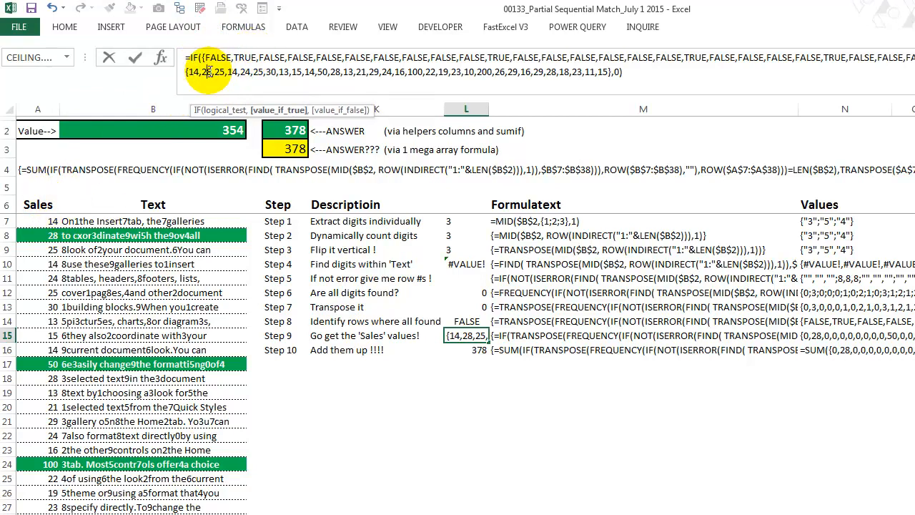
pyautogui.click(208, 72)
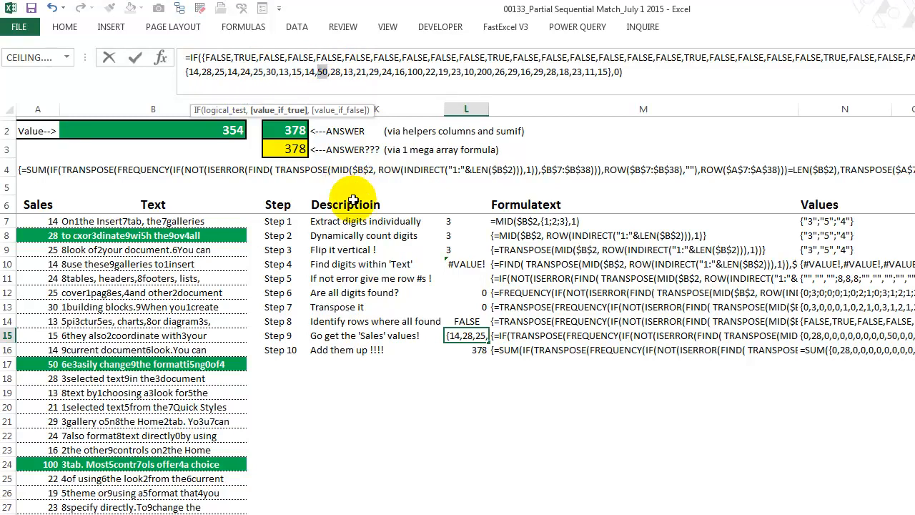
pyautogui.press('Escape')
# Evaluate SUM's number1 argument in the Step 10 formula in L16, compare it with the highlighted Sales rows, and cancel the edit
pyautogui.click(455, 351)
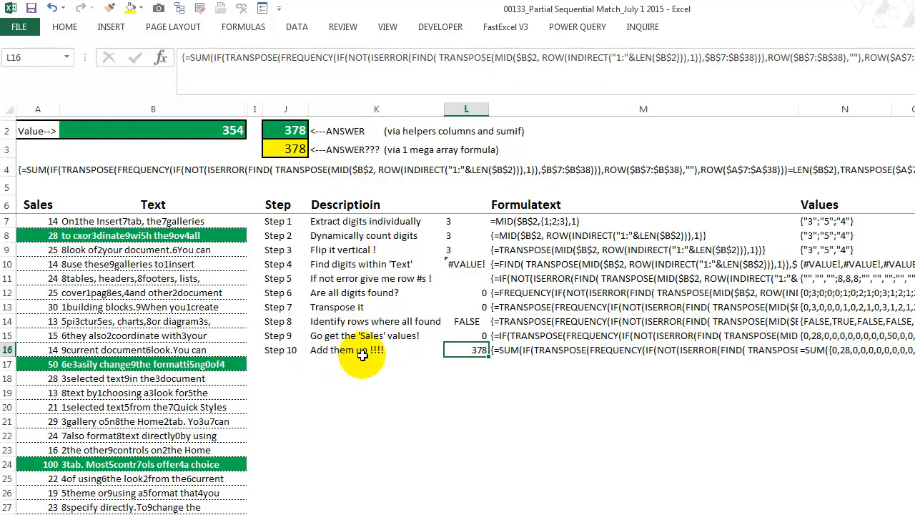
pyautogui.click(213, 60)
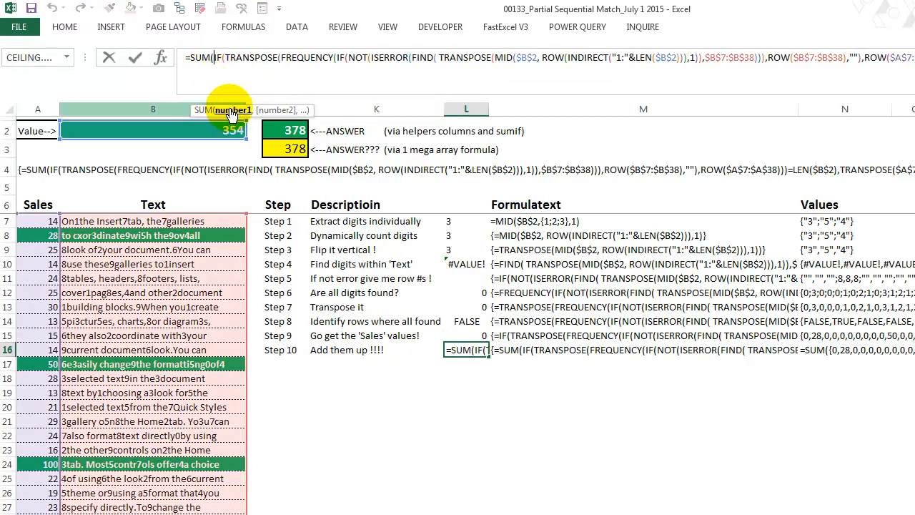
pyautogui.hotkey('ctrl', 'shift', 'Return')
pyautogui.click(215, 61)
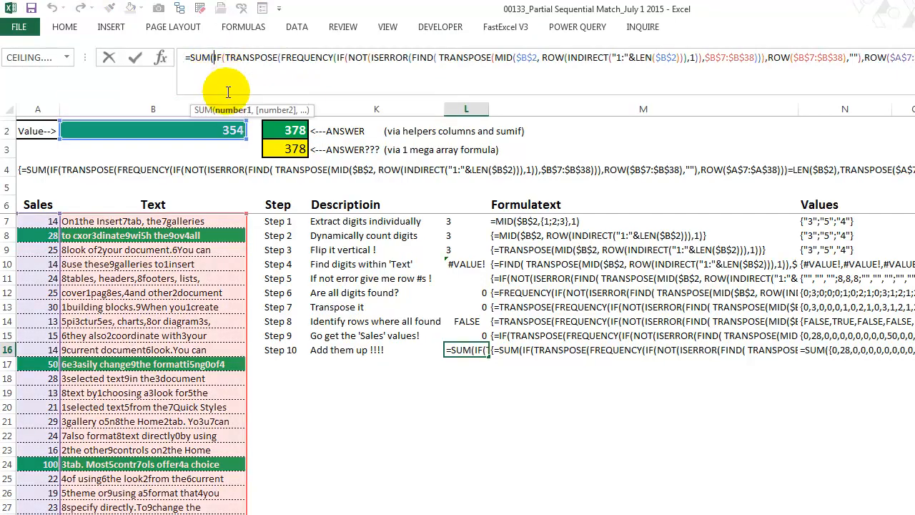
pyautogui.click(228, 112)
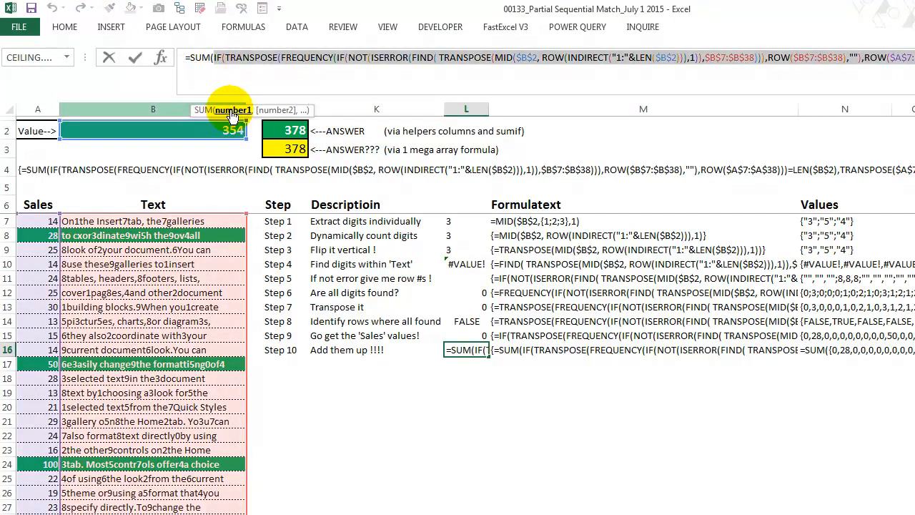
pyautogui.press('F9')
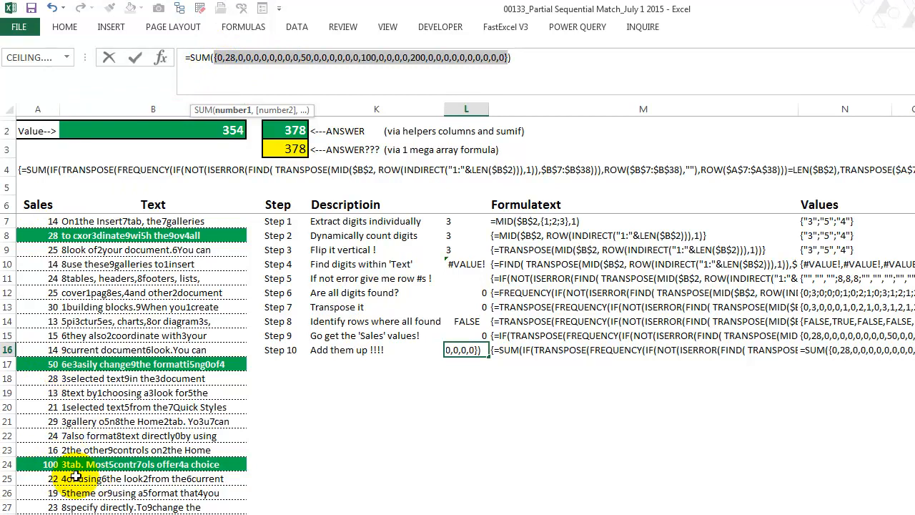
pyautogui.scroll(-2, 102, 478)
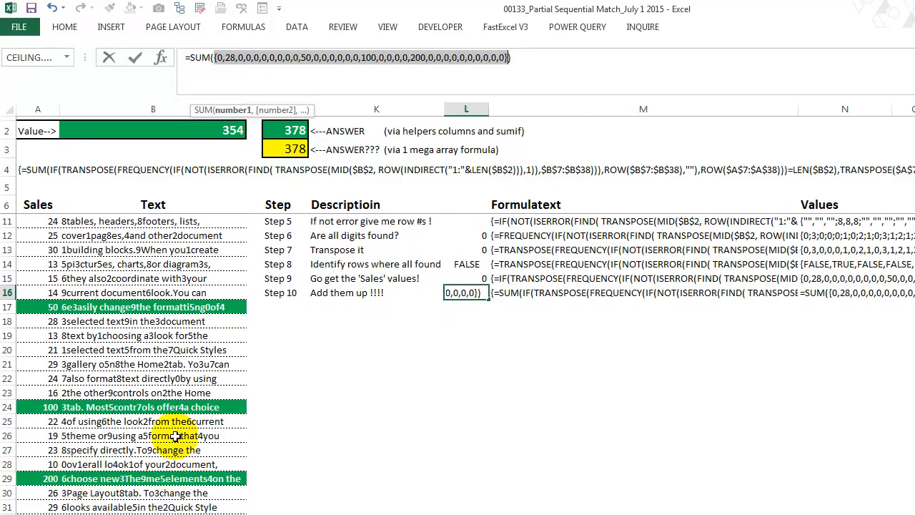
pyautogui.press('Escape')
pyautogui.scroll(2, 397, 358)
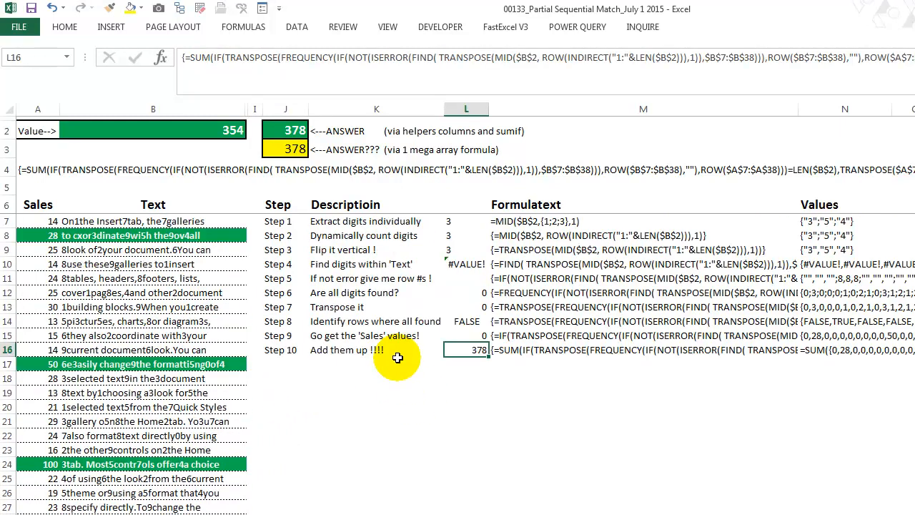
# Choose 353 as the Value in B2 and select the mega array formula's answer in J3 to compare both answers
pyautogui.click(234, 129)
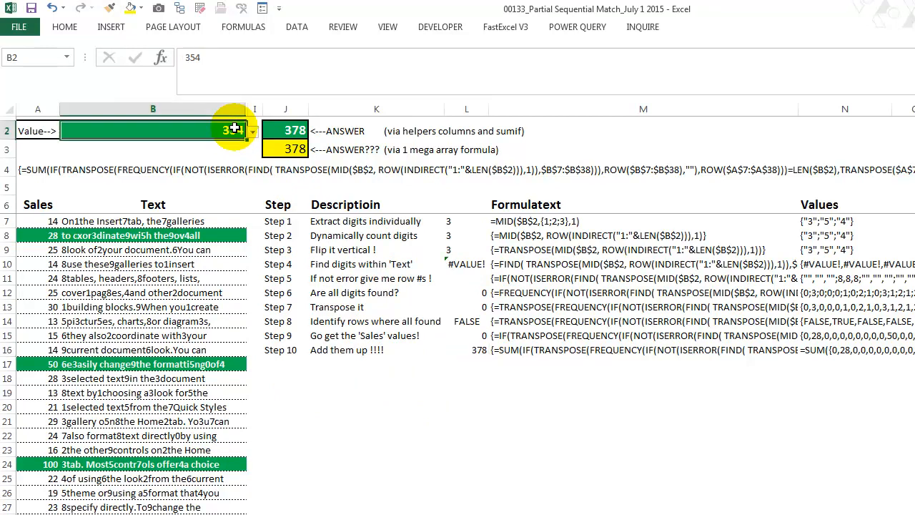
pyautogui.click(252, 131)
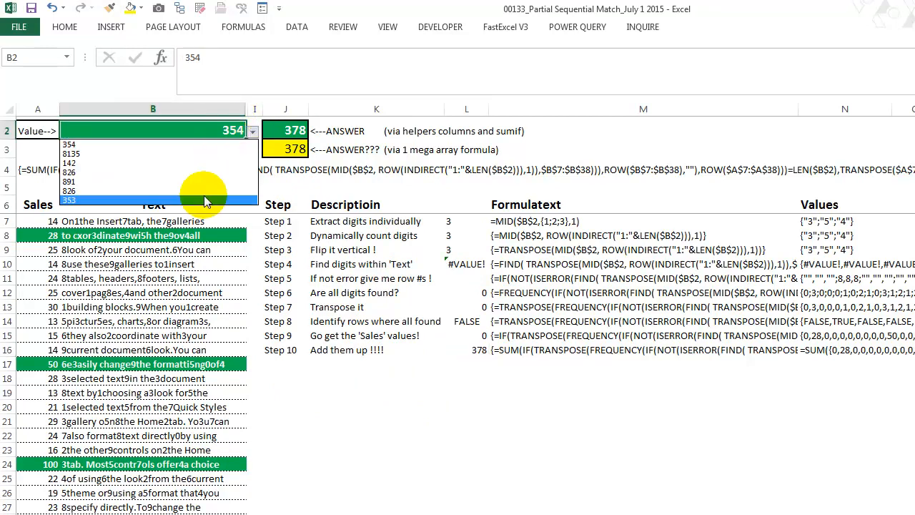
pyautogui.click(205, 199)
pyautogui.click(297, 148)
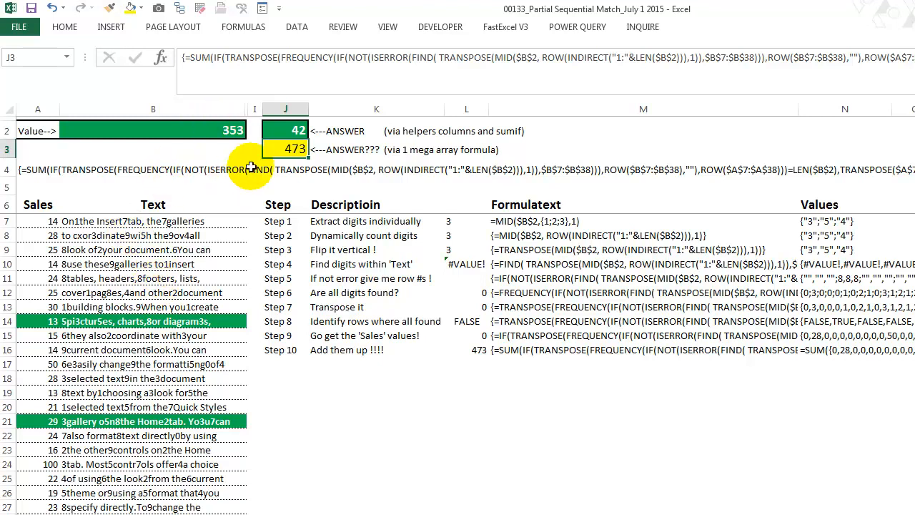
# Choose 354 as the Value in B2
pyautogui.click(34, 108)
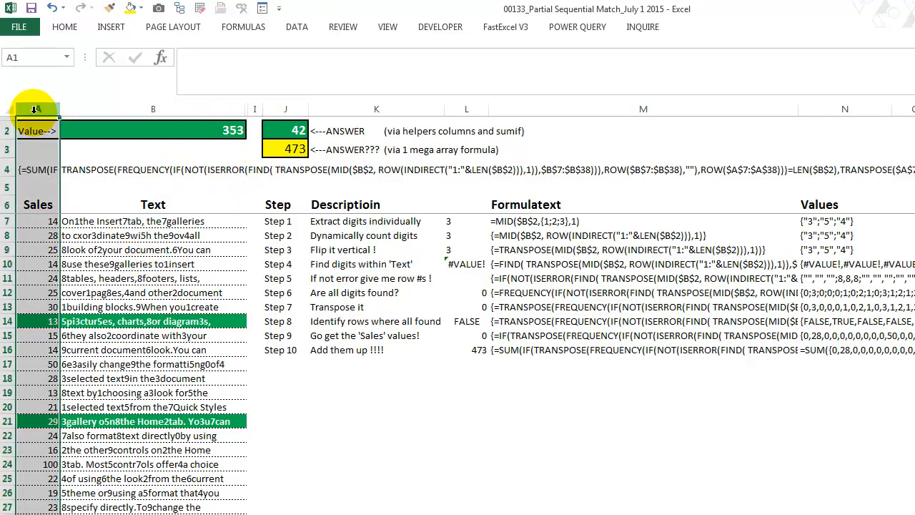
pyautogui.click(233, 130)
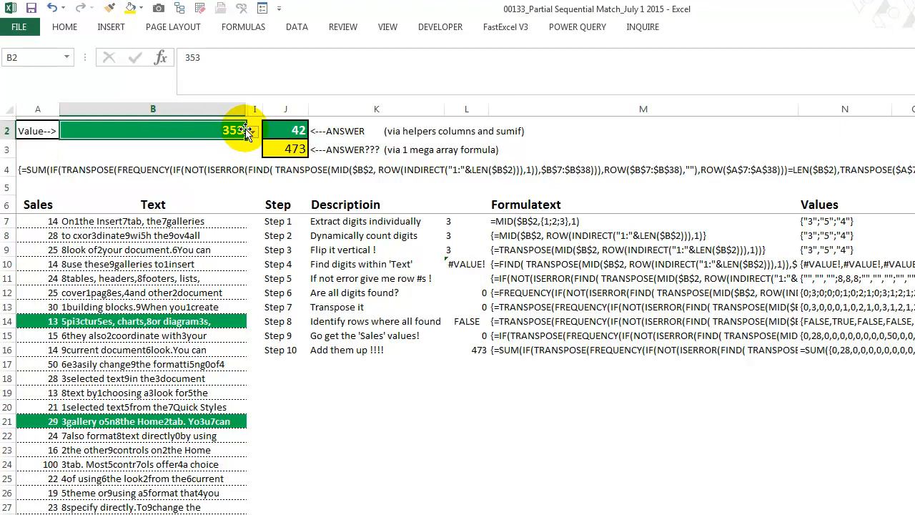
pyautogui.click(254, 133)
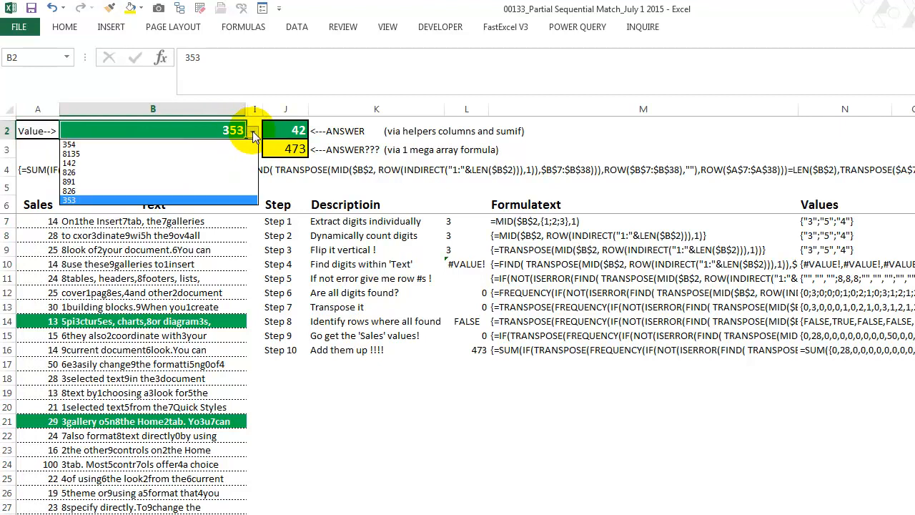
pyautogui.click(232, 145)
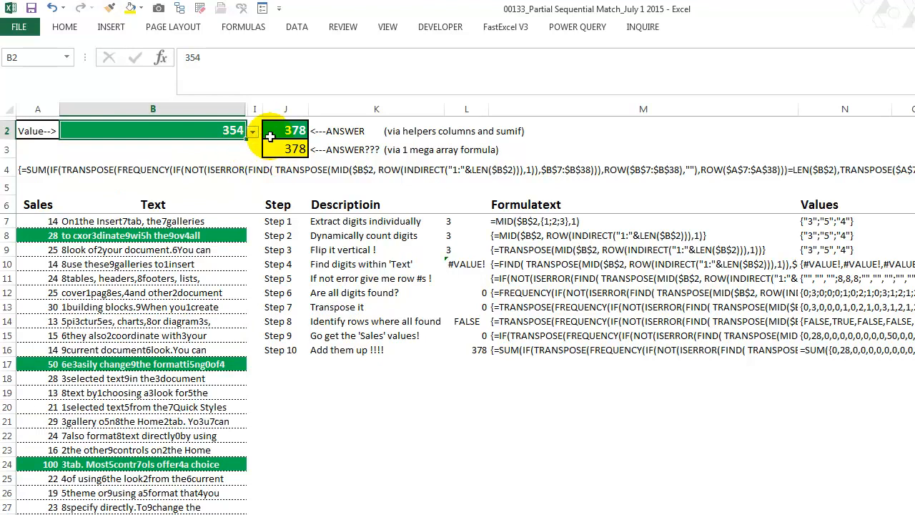
# Unhide the helper columns between columns B and I to view them, and undo the unhiding
pyautogui.moveTo(241, 109)
pyautogui.mouseDown()
pyautogui.moveTo(254, 110)
pyautogui.moveTo(216, 102)
pyautogui.moveTo(253, 107)
pyautogui.mouseUp()
pyautogui.rightClick(253, 109)
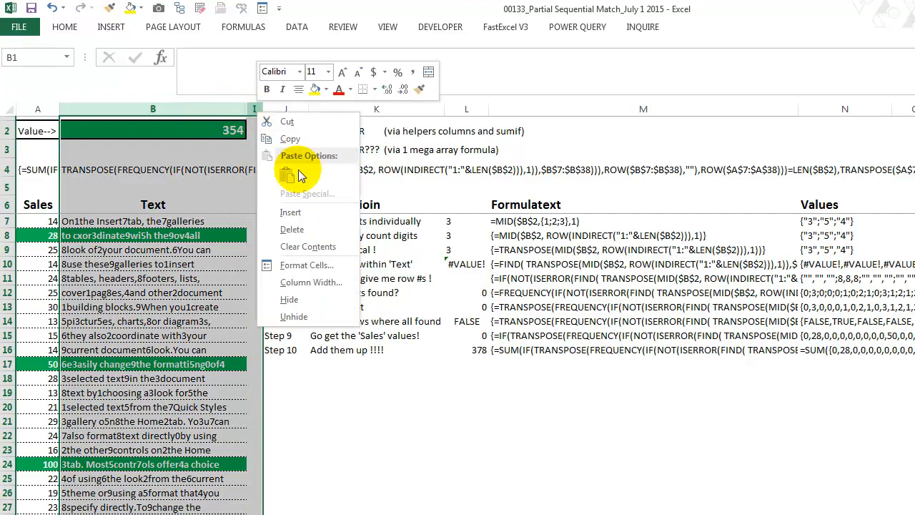
pyautogui.click(318, 316)
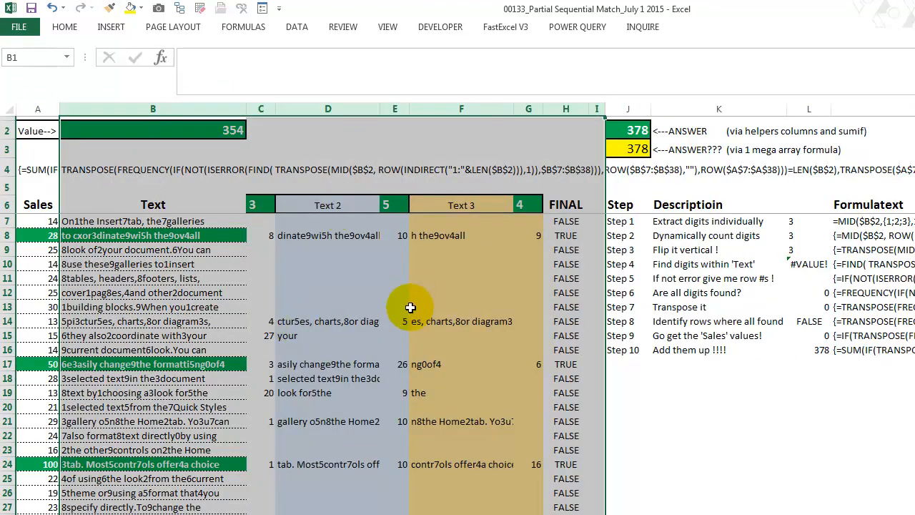
pyautogui.hotkey('ctrl', 'z')
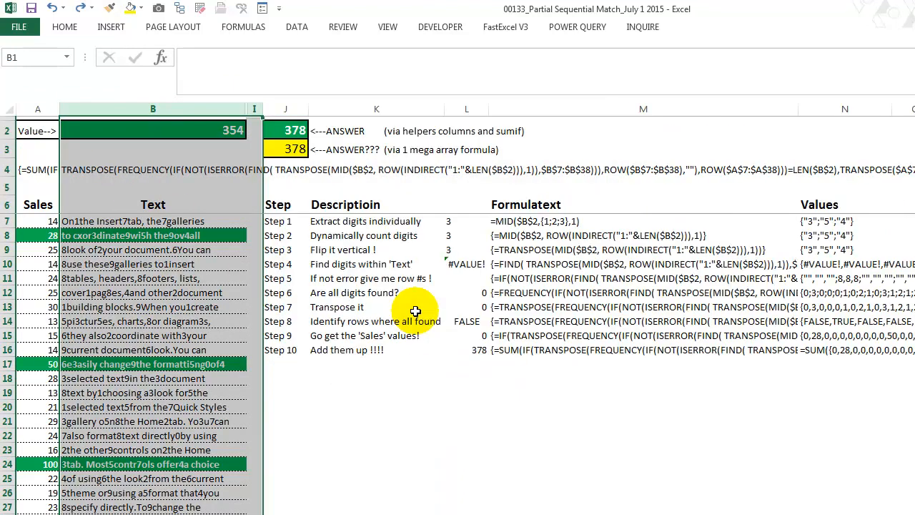
# Examine the mega array formula in J3 against the Value in B2 and the listed steps
pyautogui.click(295, 150)
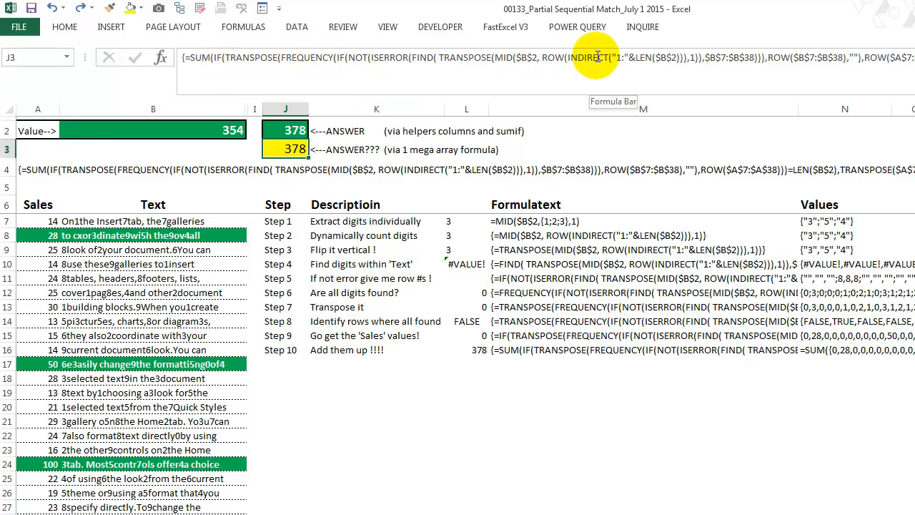
pyautogui.click(286, 365)
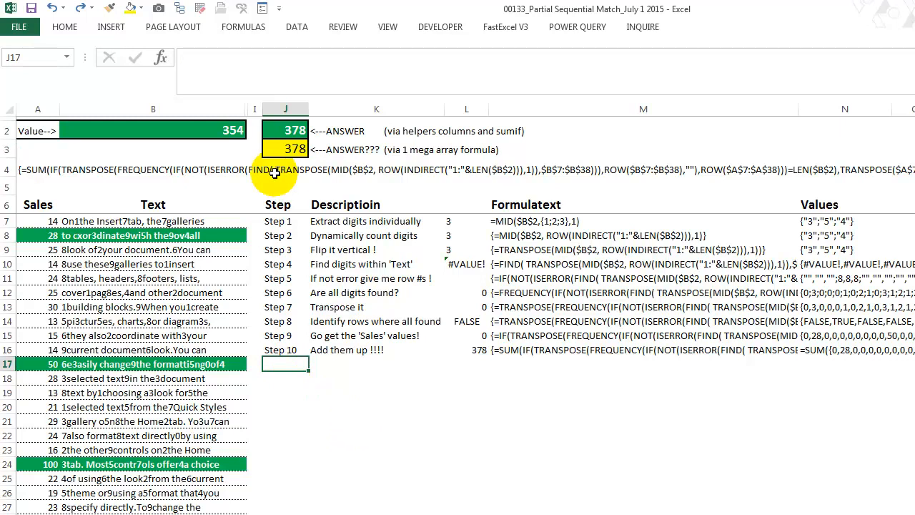
pyautogui.click(211, 130)
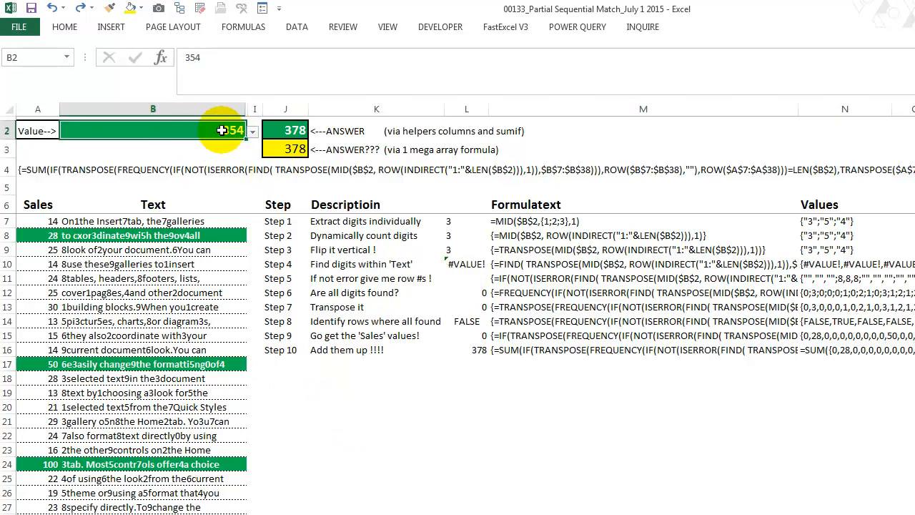
pyautogui.click(275, 150)
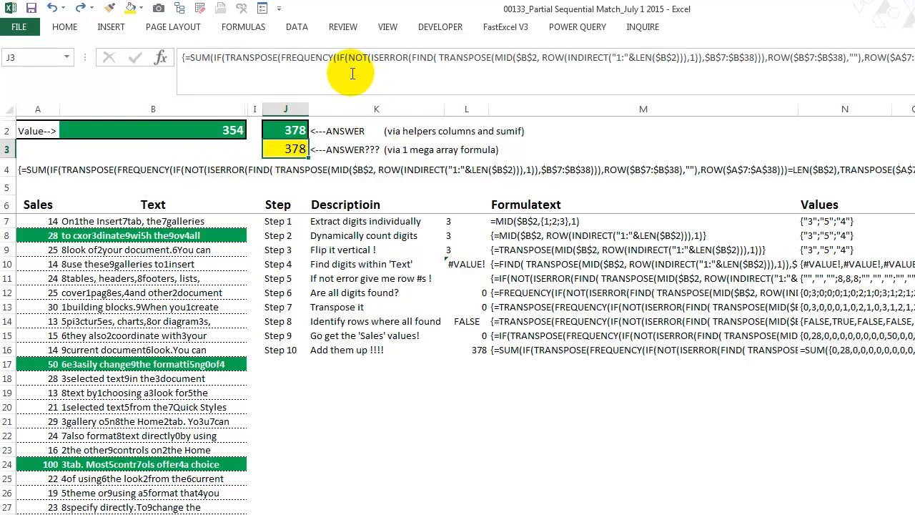